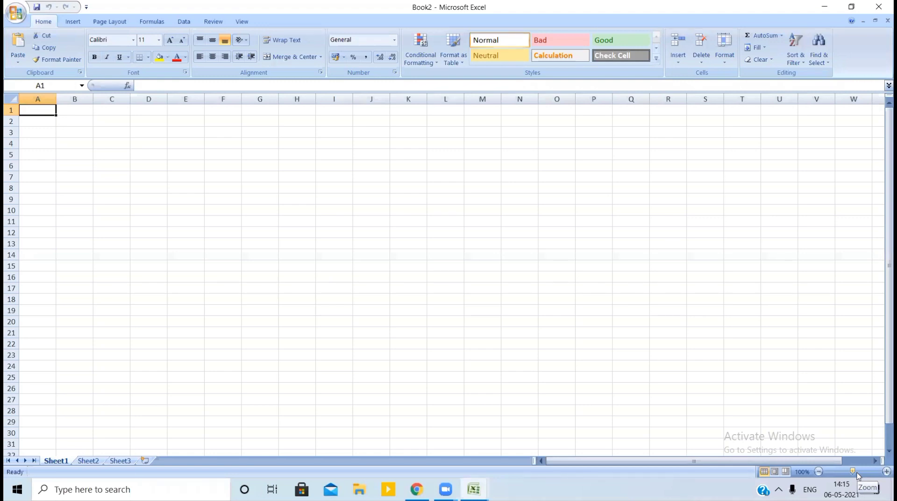
pyautogui.click(732, 313)
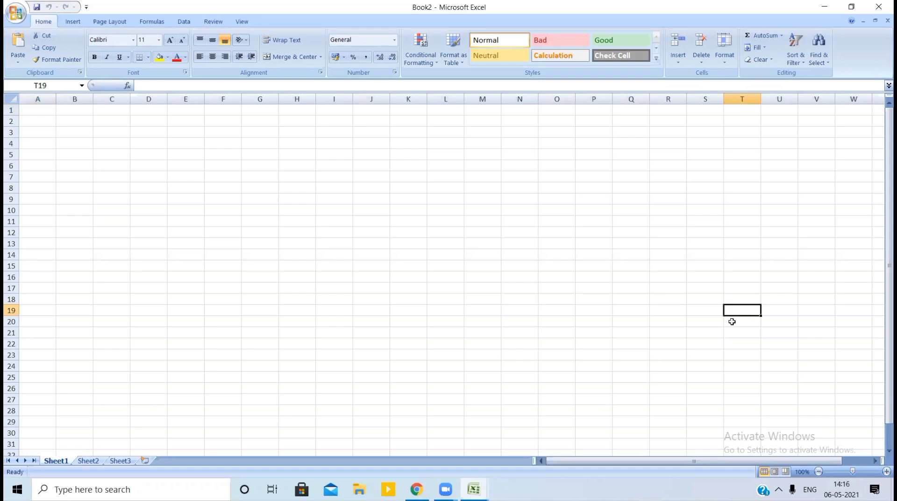
pyautogui.click(858, 472)
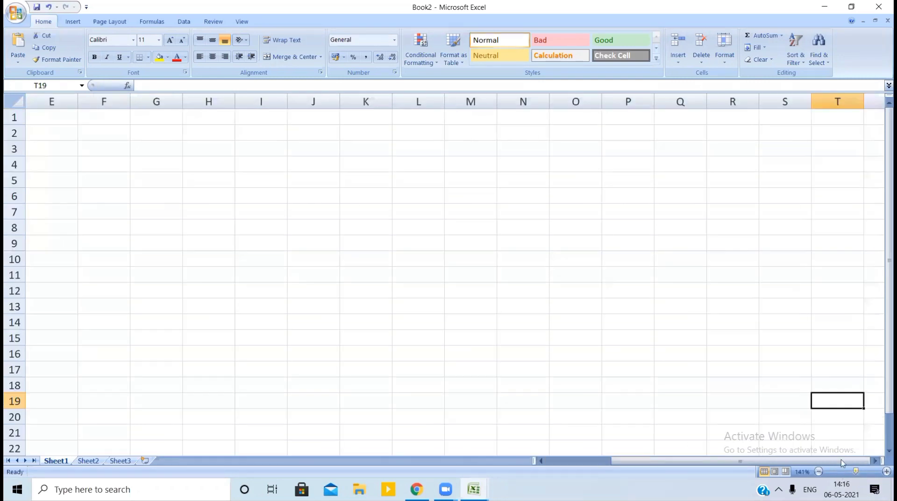
pyautogui.click(51, 116)
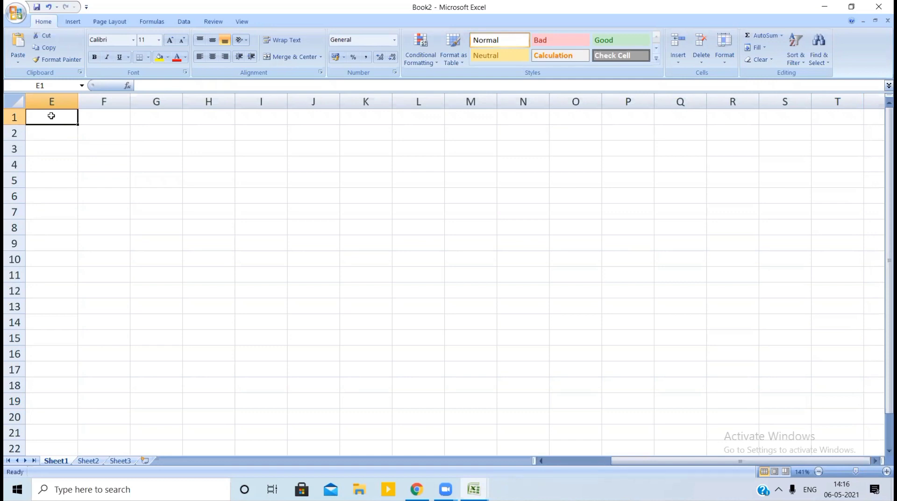
pyautogui.click(175, 226)
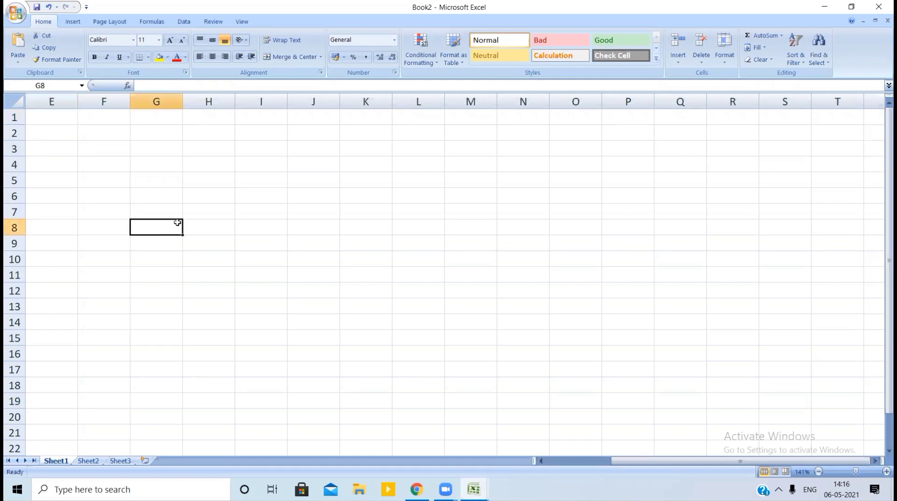
pyautogui.click(212, 254)
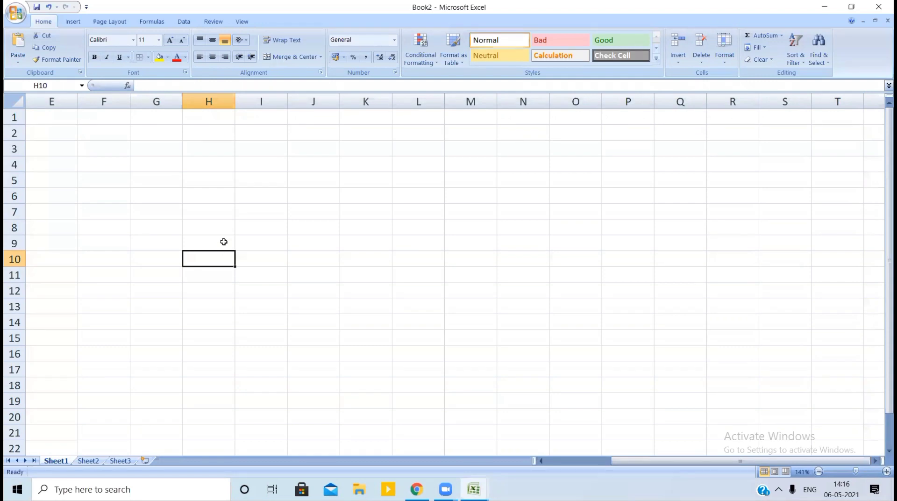
pyautogui.click(63, 116)
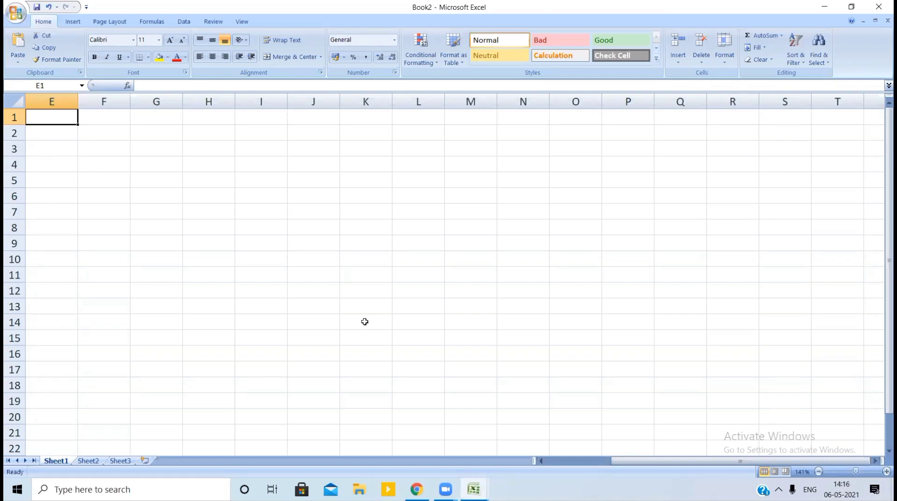
# Switch to the Book1 workbook and review the row 1 column headings from Name through Total
pyautogui.moveTo(474, 489)
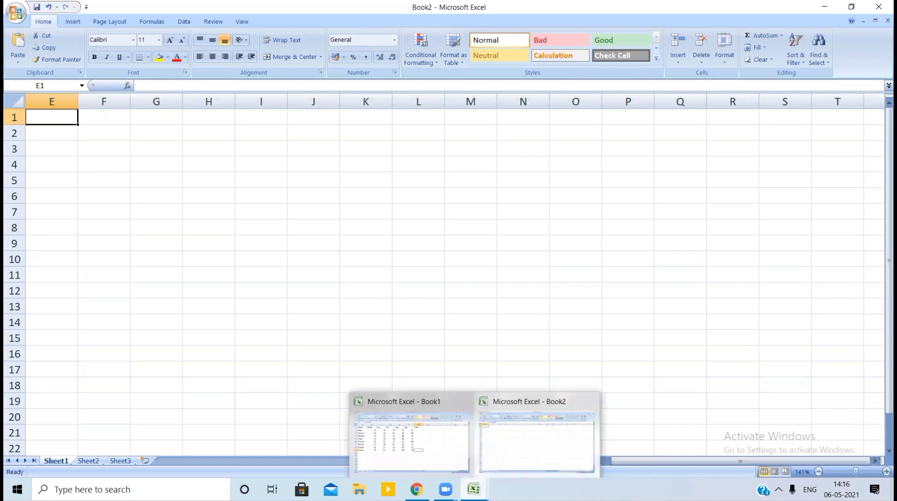
pyautogui.click(429, 460)
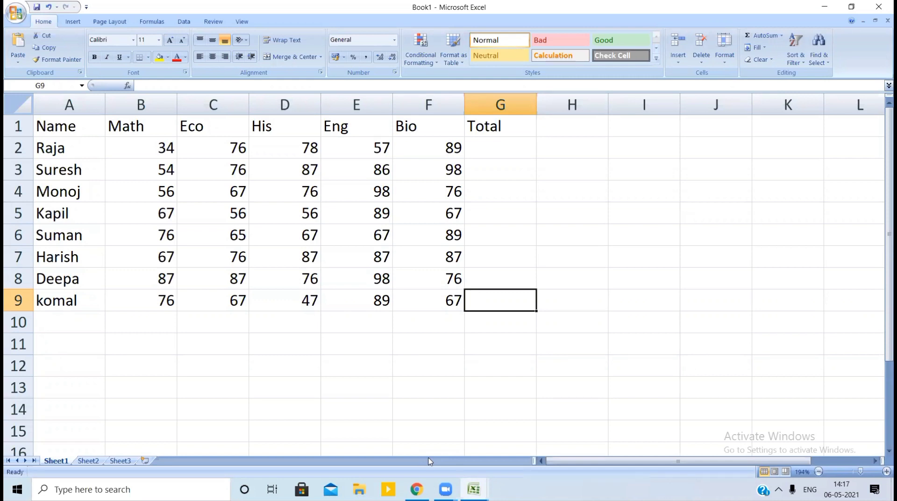
pyautogui.click(66, 127)
pyautogui.click(115, 133)
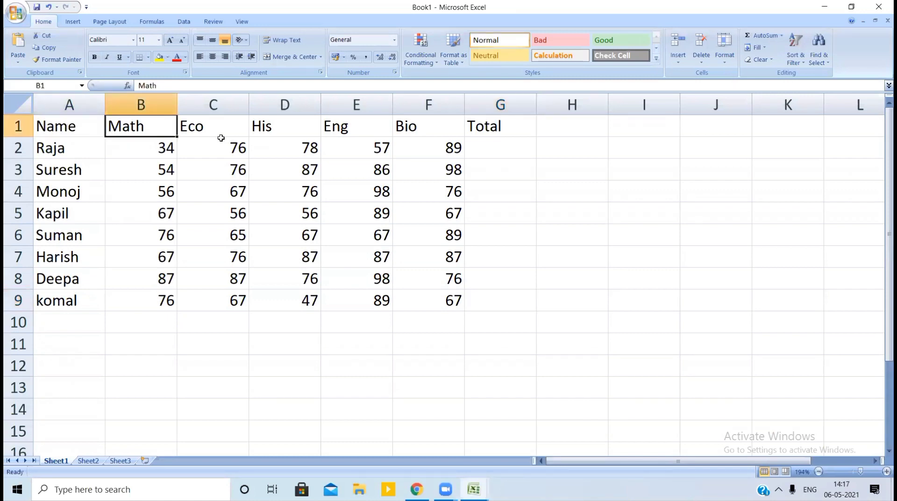
pyautogui.click(221, 135)
pyautogui.click(272, 127)
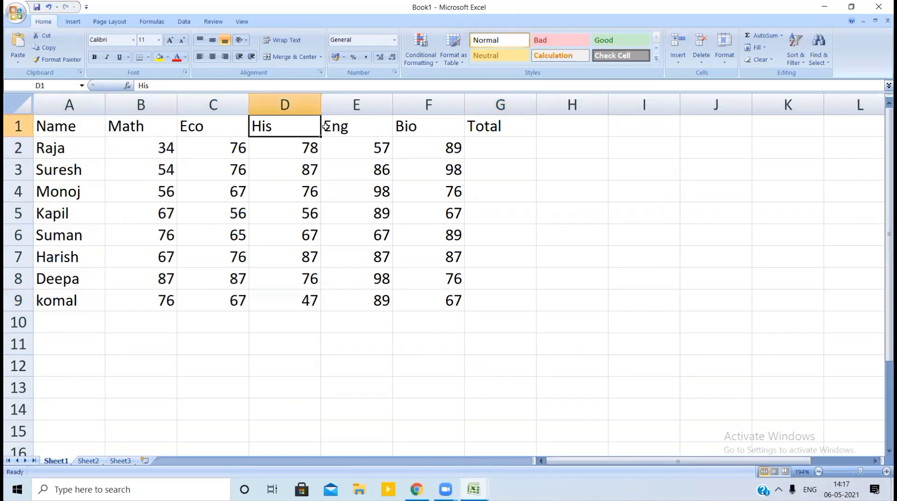
pyautogui.click(334, 127)
pyautogui.click(407, 126)
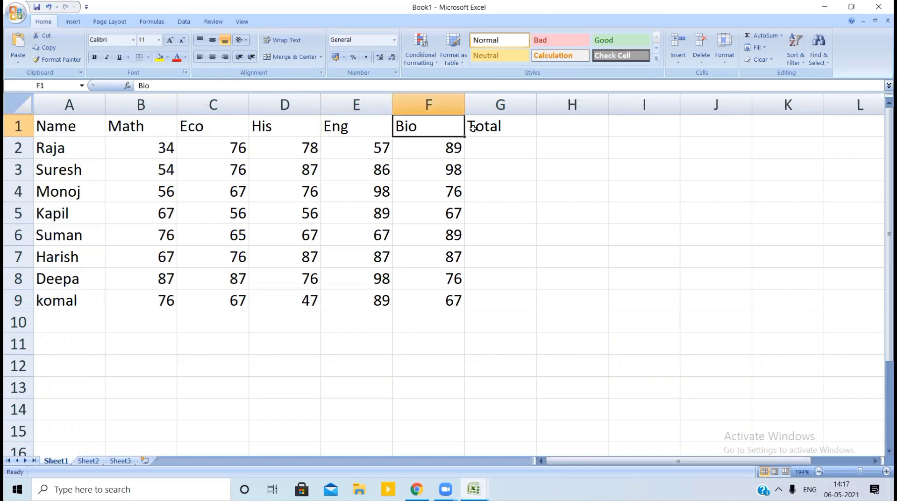
pyautogui.click(473, 128)
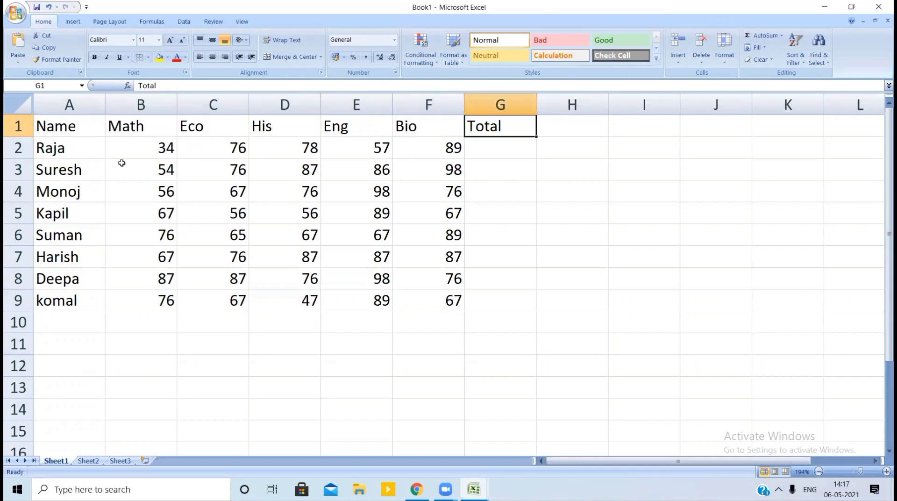
# Review the student names listed in cells A2 to A9
pyautogui.click(70, 158)
pyautogui.moveTo(71, 158); pyautogui.dragTo(68, 169)
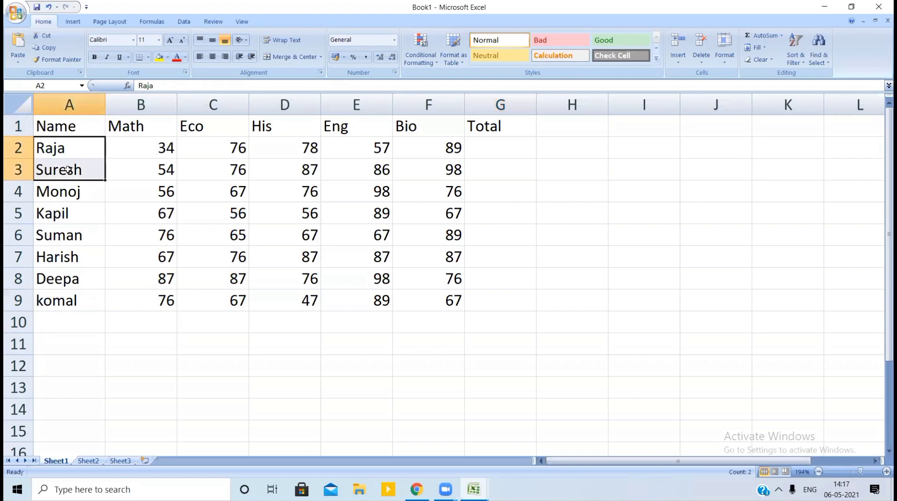
pyautogui.click(68, 169)
pyautogui.click(63, 188)
pyautogui.click(58, 216)
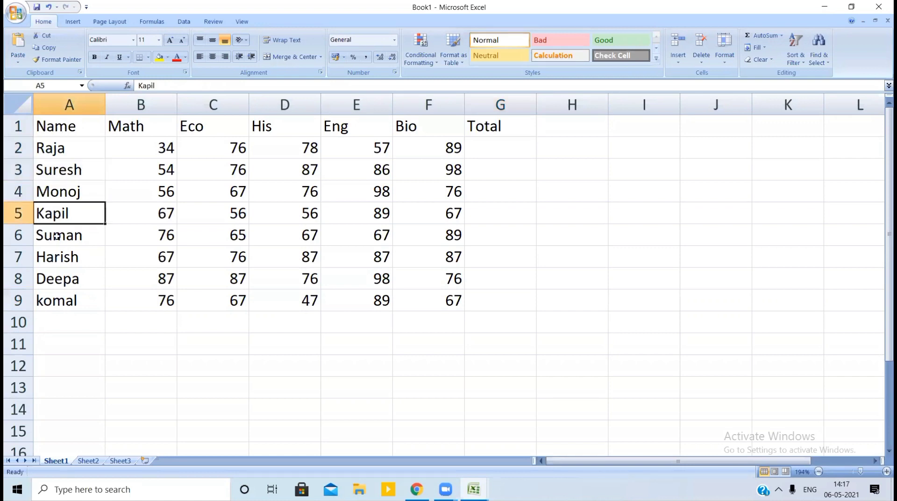
pyautogui.click(57, 238)
pyautogui.click(57, 253)
pyautogui.click(57, 278)
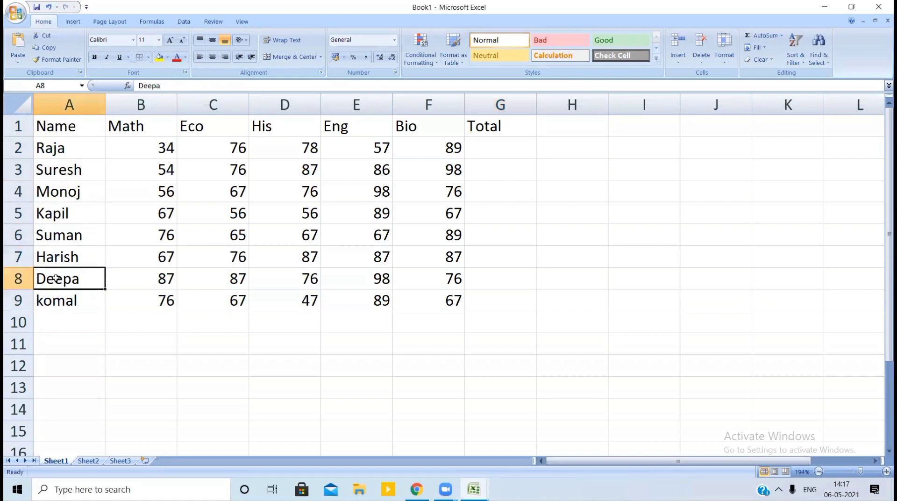
pyautogui.click(56, 295)
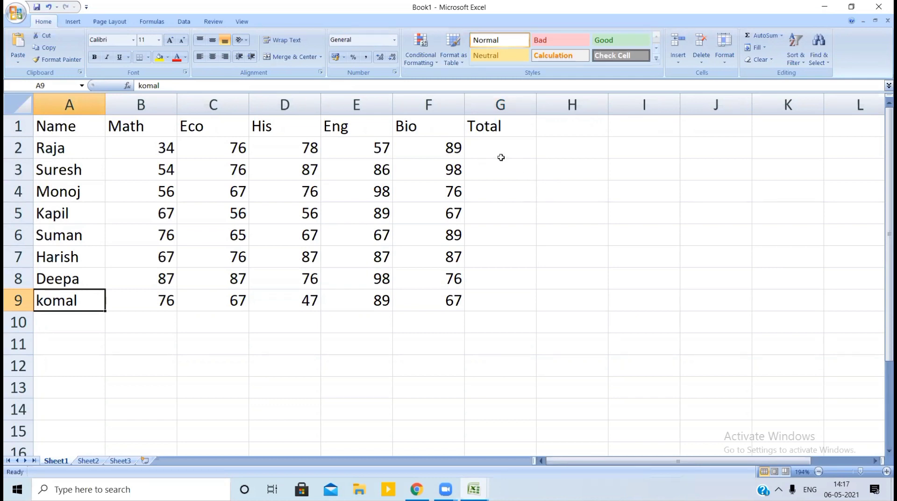
# Enter the formula =sum(b2:f2) in cell G2 to total the first student's marks
pyautogui.click(490, 140)
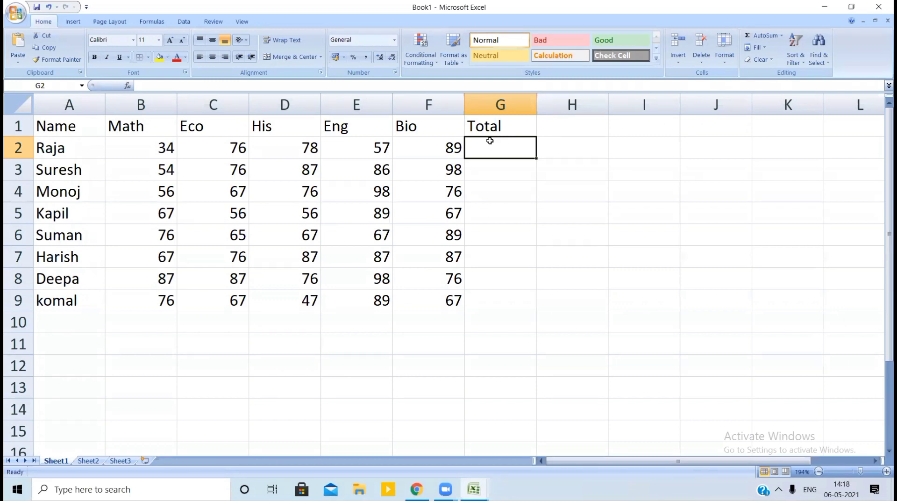
pyautogui.write('=')
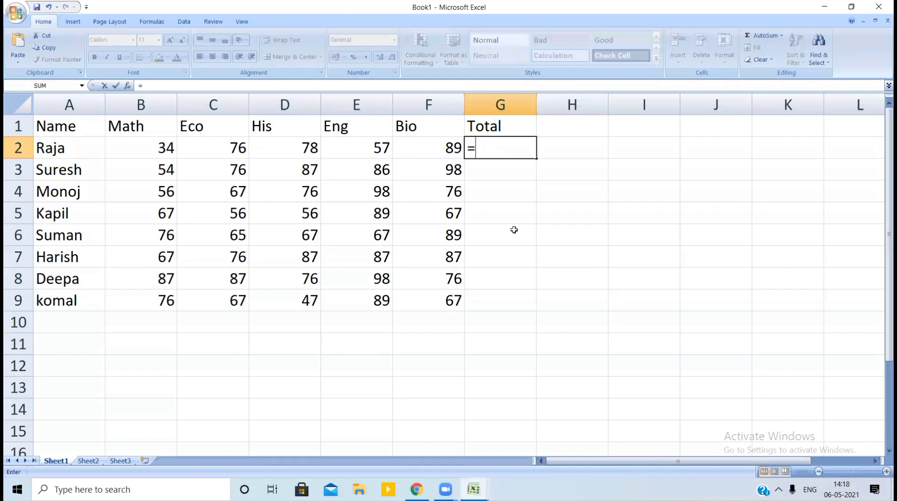
pyautogui.write('sum')
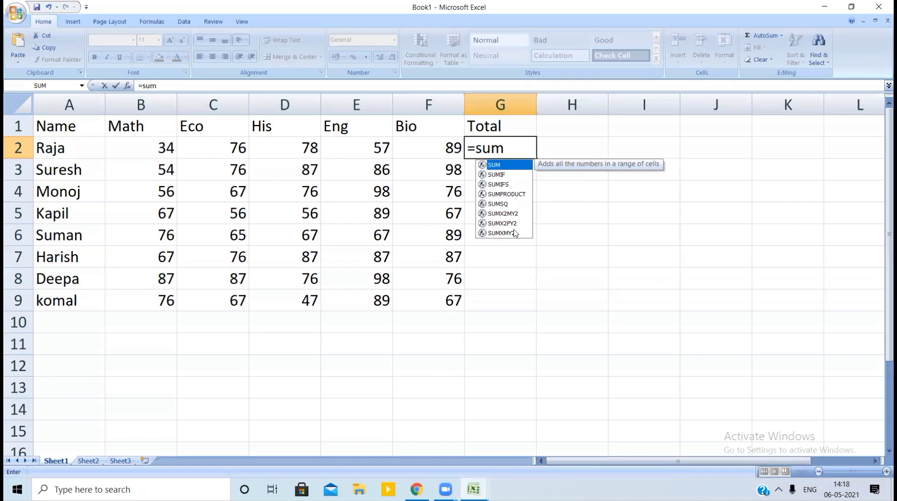
pyautogui.write('(')
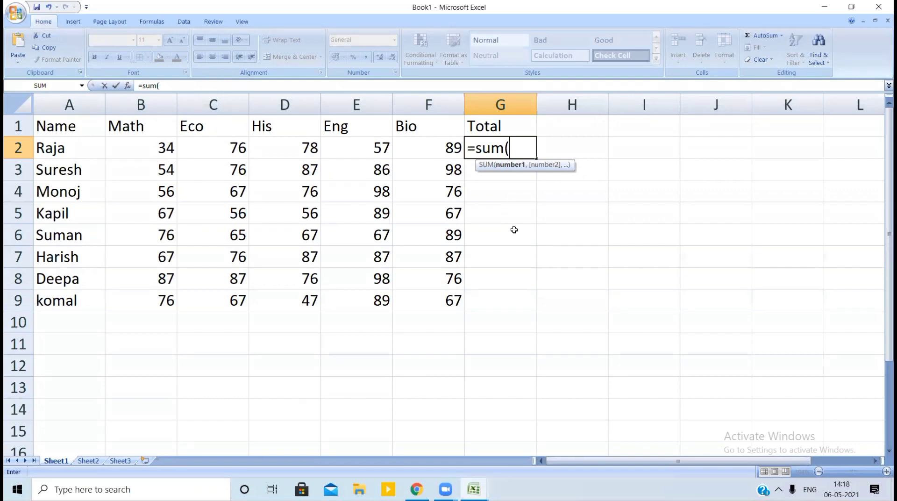
pyautogui.write('b2')
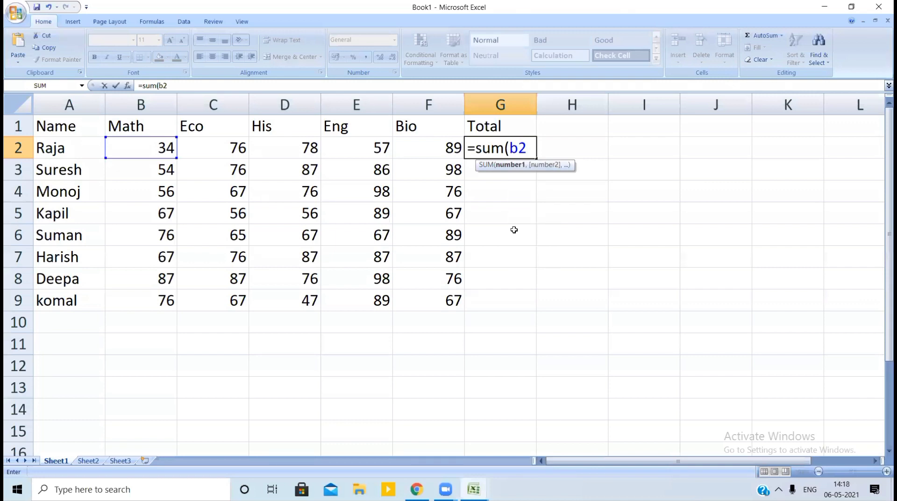
pyautogui.write(':')
pyautogui.write('f2')
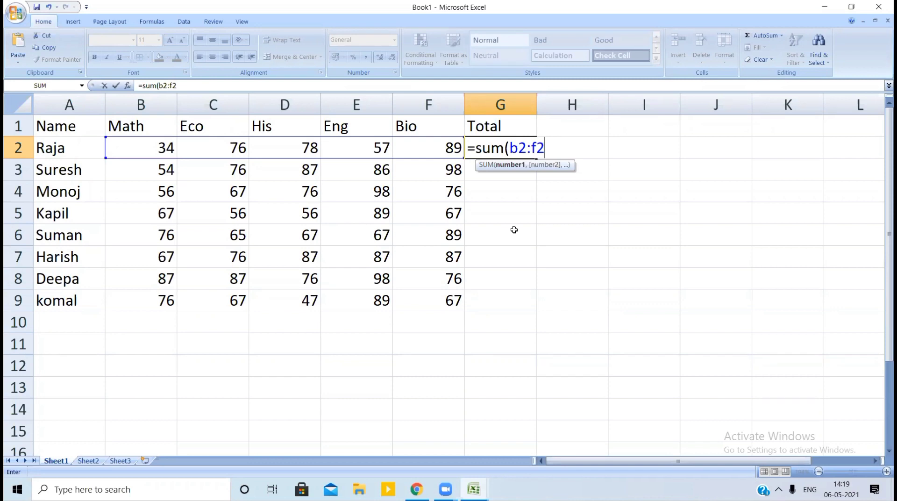
pyautogui.write(')')
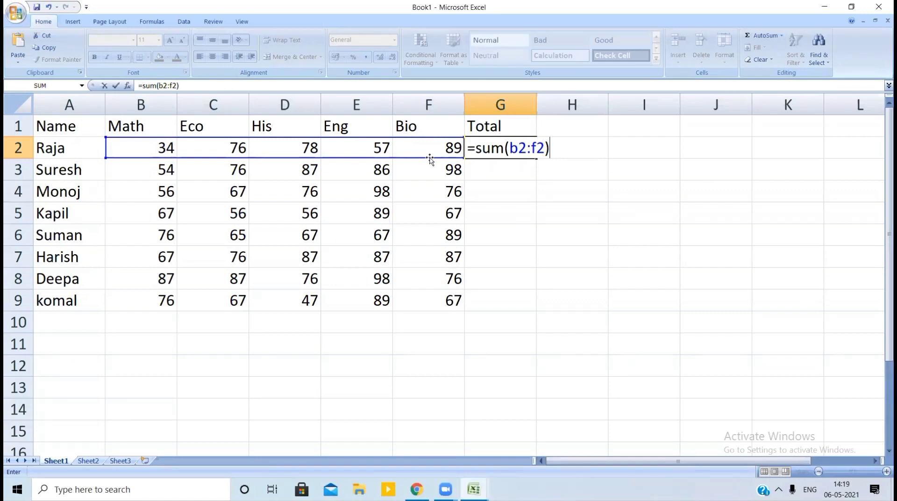
pyautogui.press('Return')
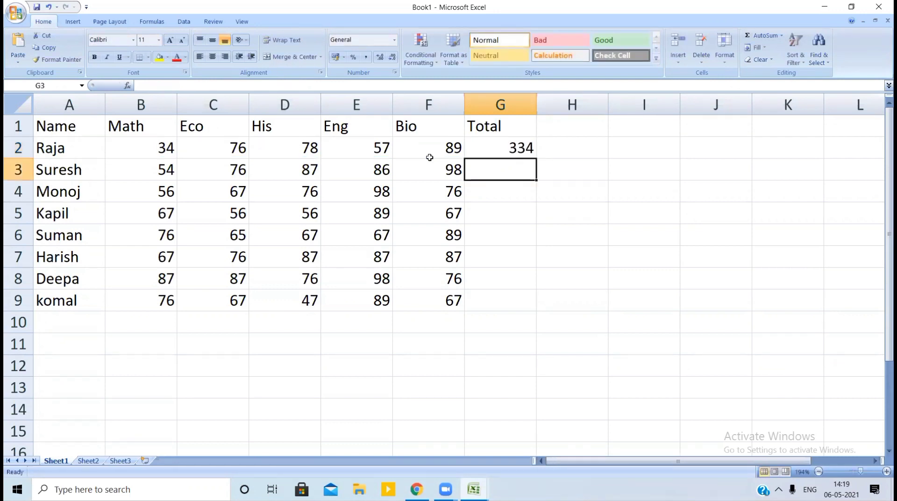
# Try extending the total formula from G2 down to G9, and undo that fill
pyautogui.click(528, 149)
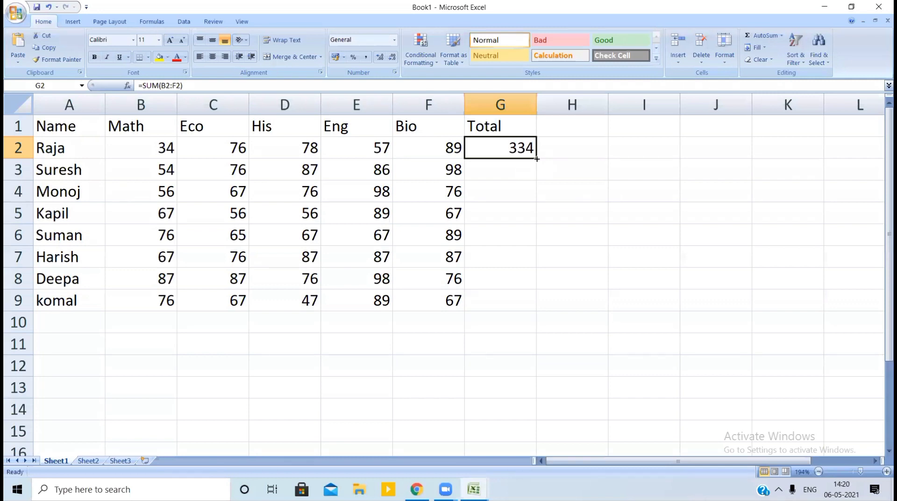
pyautogui.moveTo(537, 159); pyautogui.dragTo(538, 309)
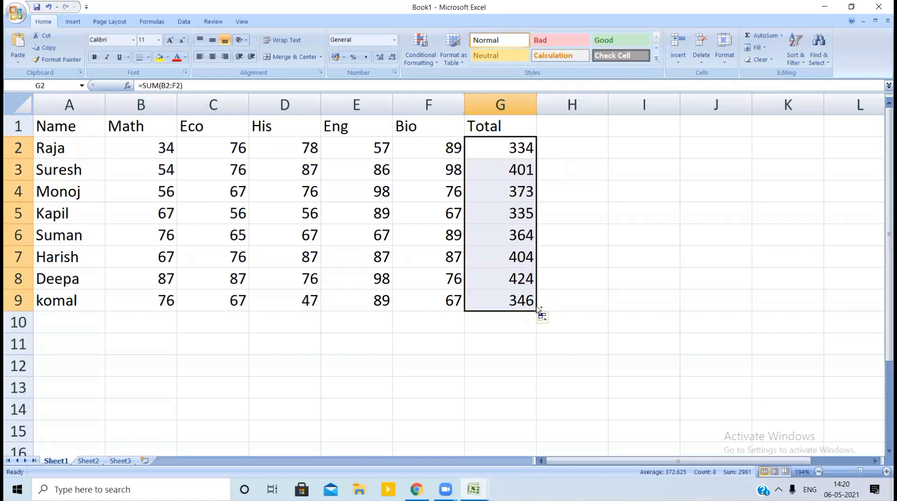
pyautogui.hotkey('ctrl', 'z')
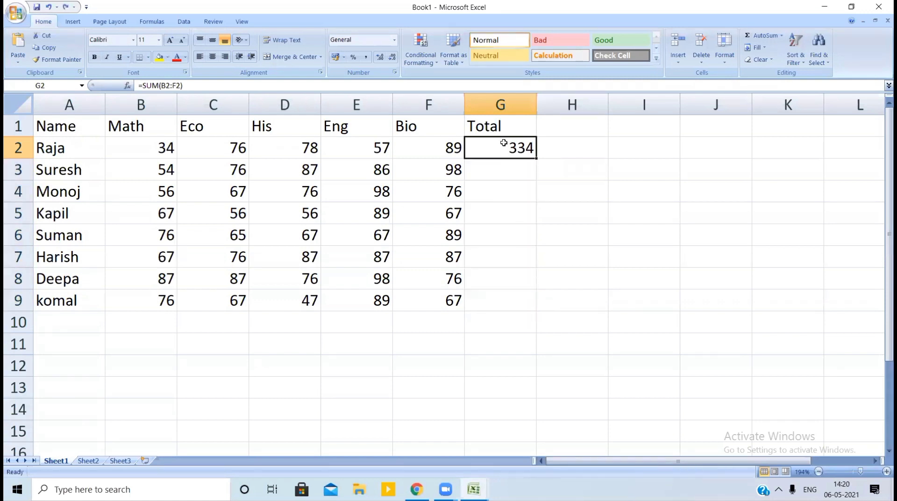
# Fill the total formula in G2 down through G9 for all the students
pyautogui.moveTo(504, 142); pyautogui.dragTo(509, 296)
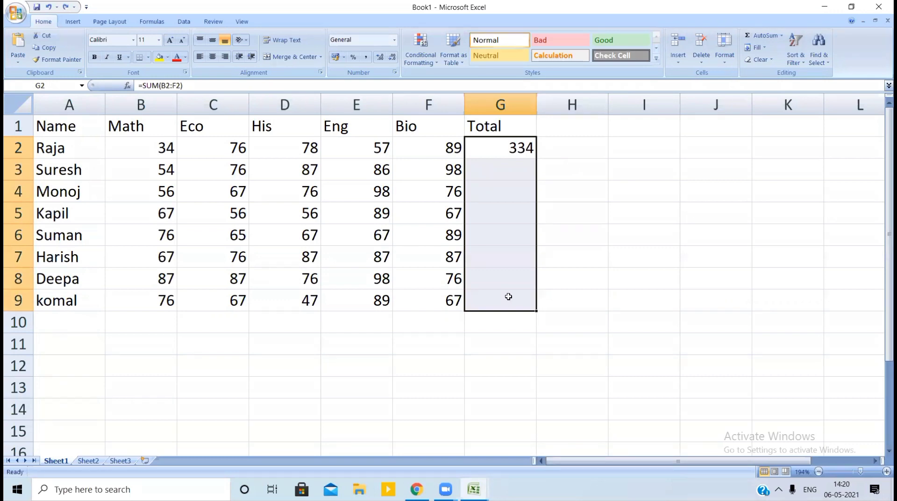
pyautogui.hotkey('ctrl', 'd')
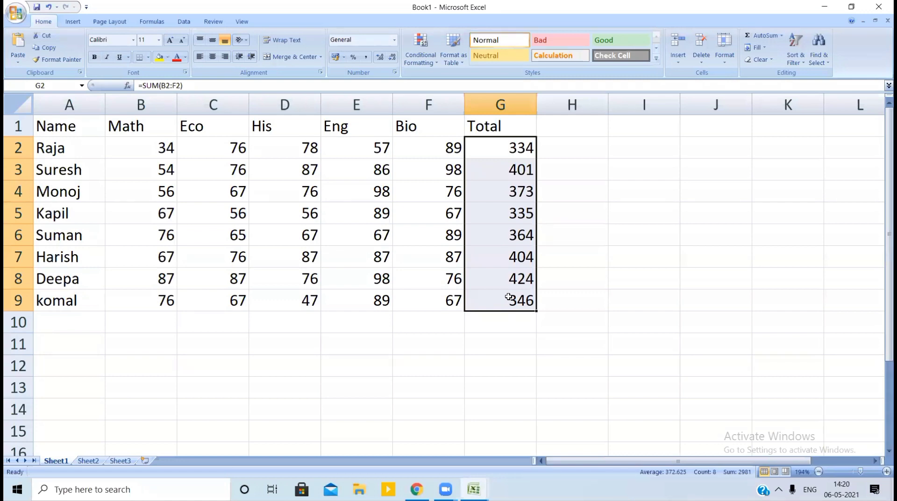
# Label cell A10 below the student names as Sum, without the autocompleted ending
pyautogui.click(81, 328)
pyautogui.write('su')
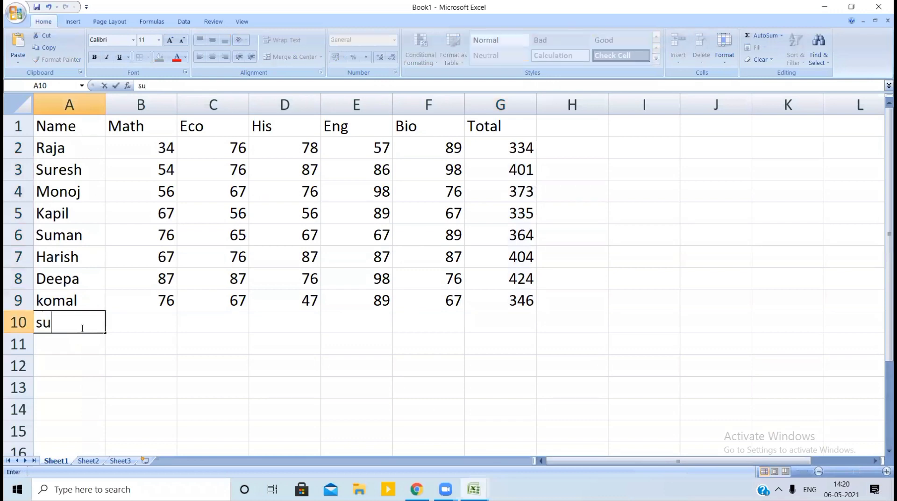
pyautogui.press('BackSpace')
pyautogui.press('BackSpace')
pyautogui.write('Sum')
pyautogui.press('Tab')
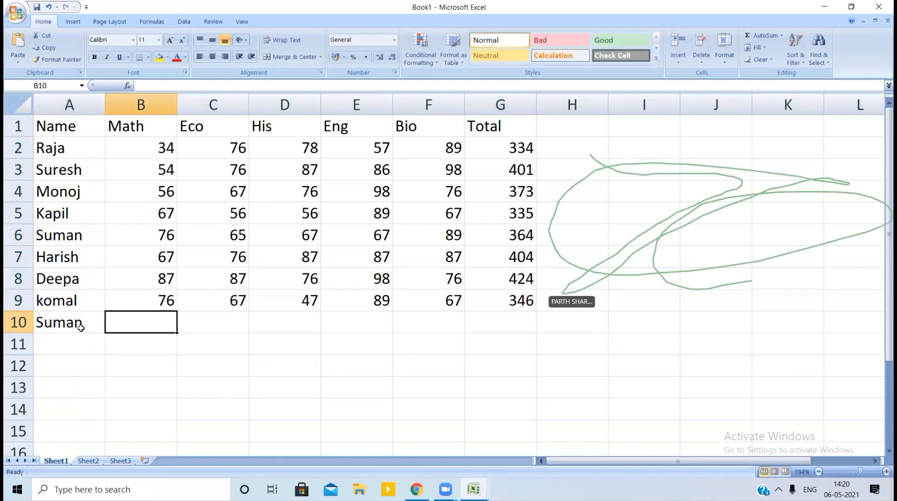
pyautogui.click(82, 328)
pyautogui.write('Sum')
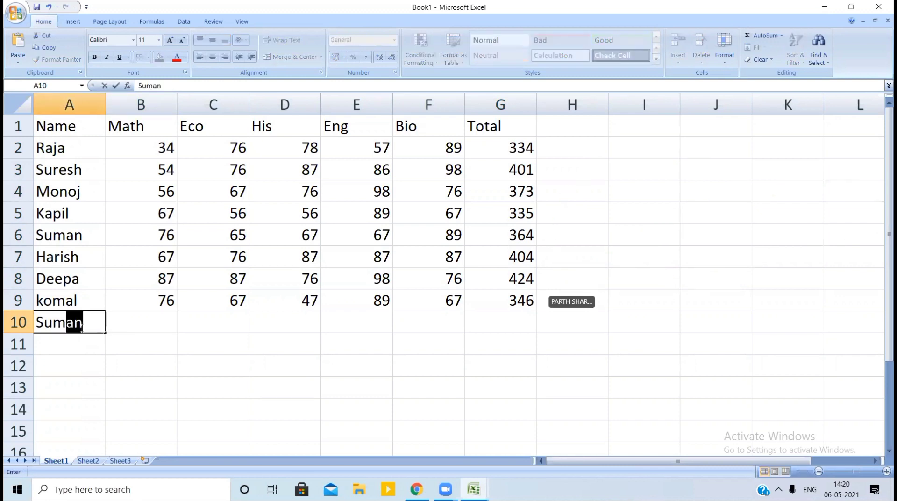
pyautogui.press('Delete')
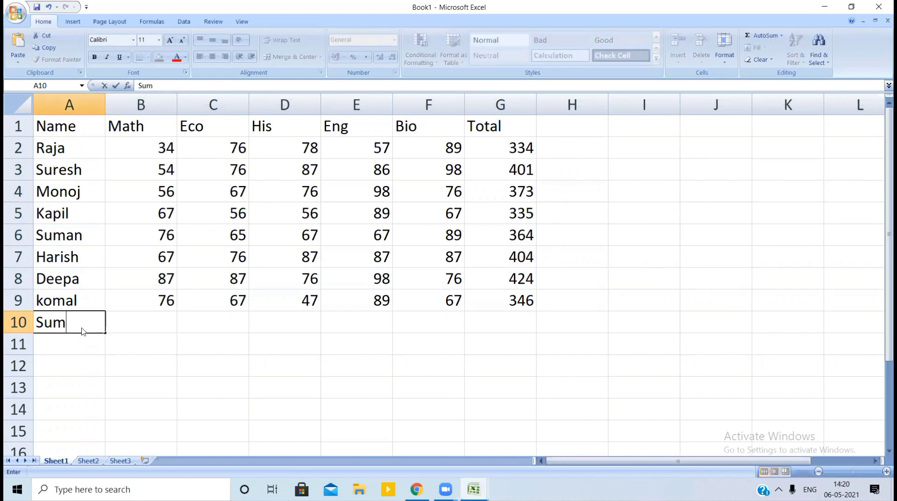
pyautogui.press('Tab')
# Enter the formula =sum(b2:b9) in cell B10 to total the Math column
pyautogui.write('=s')
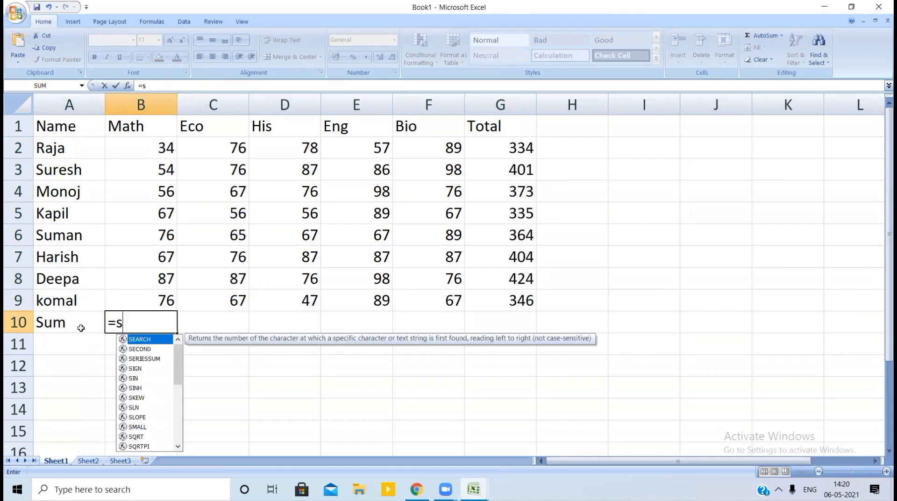
pyautogui.write('um(')
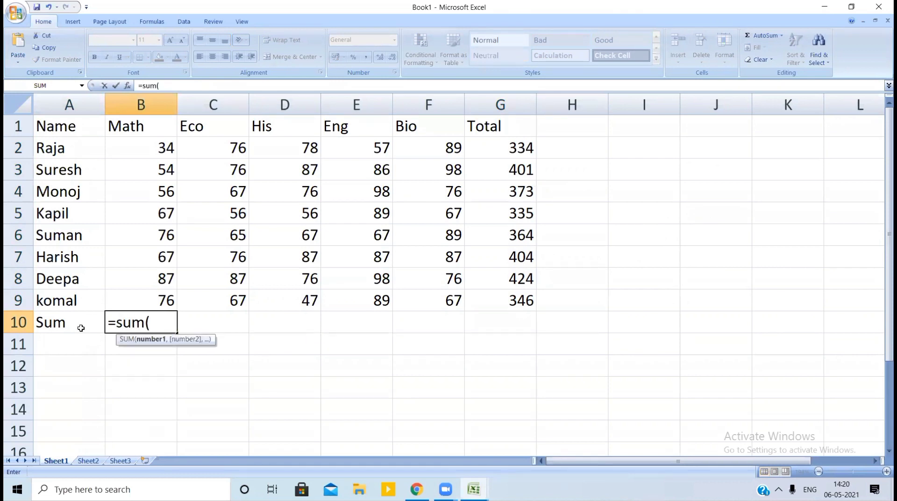
pyautogui.write('b2:')
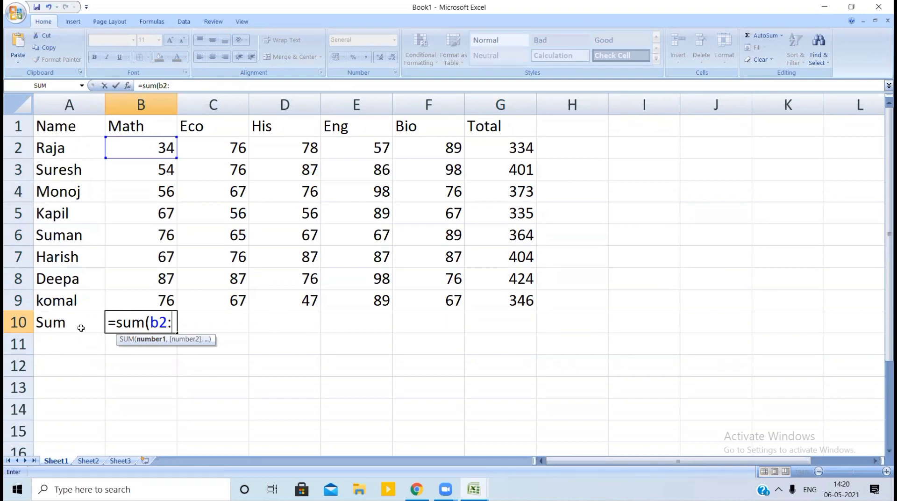
pyautogui.write('b9)')
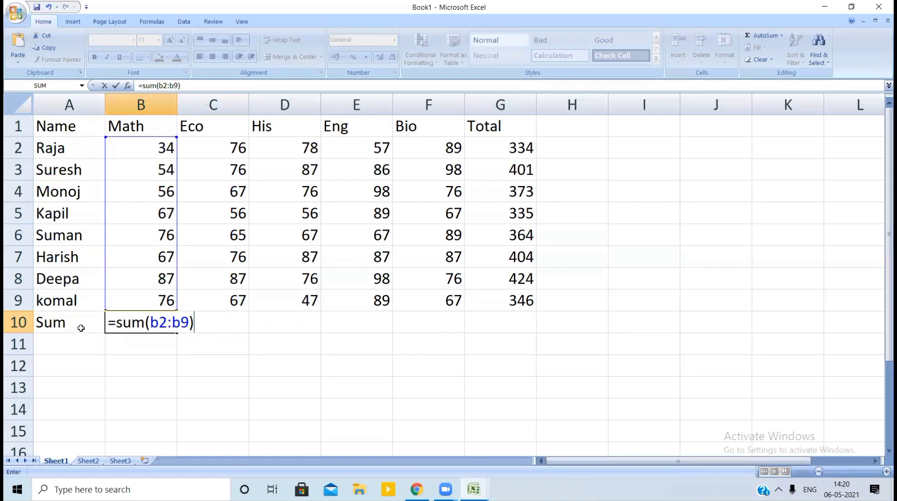
pyautogui.press('Return')
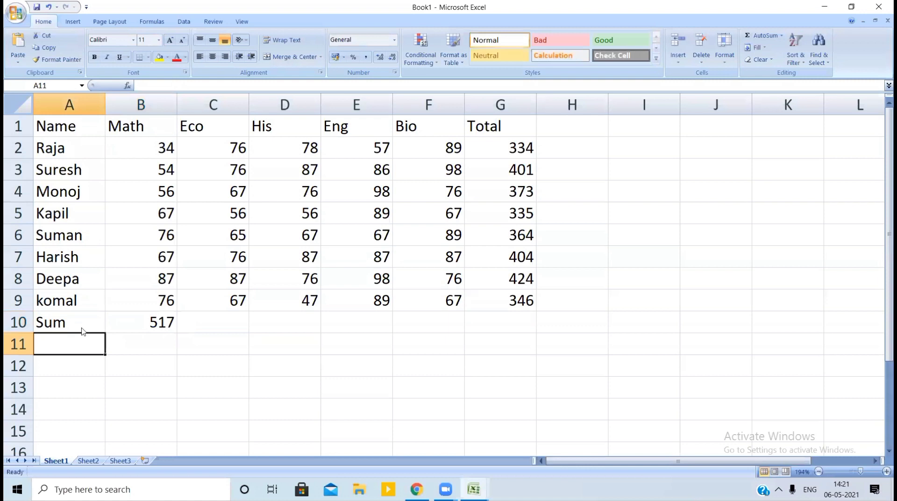
# Fill the sum formula in B10 across through G10 for the other subjects and the Total column
pyautogui.click(153, 316)
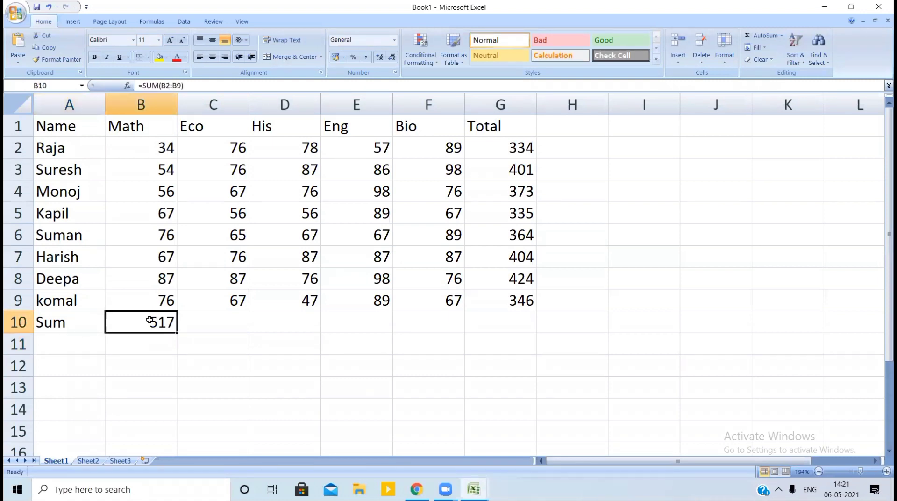
pyautogui.moveTo(161, 320); pyautogui.dragTo(487, 315)
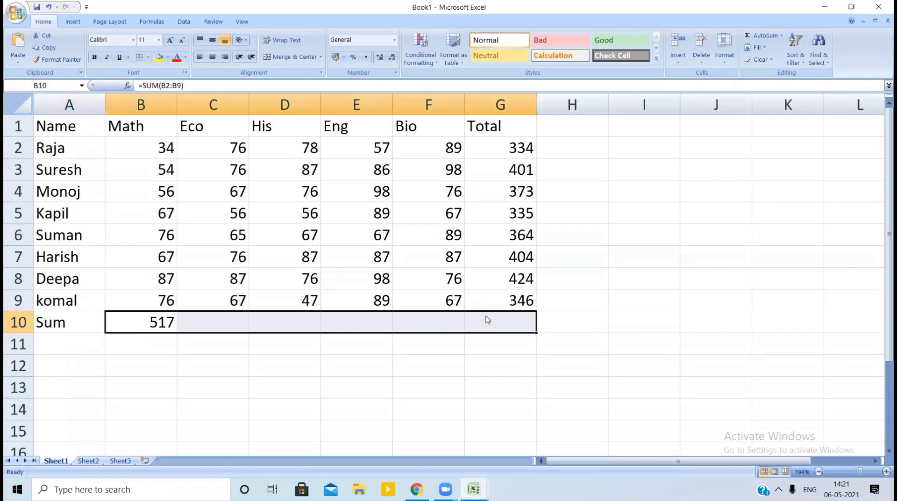
pyautogui.hotkey('ctrl', 'r')
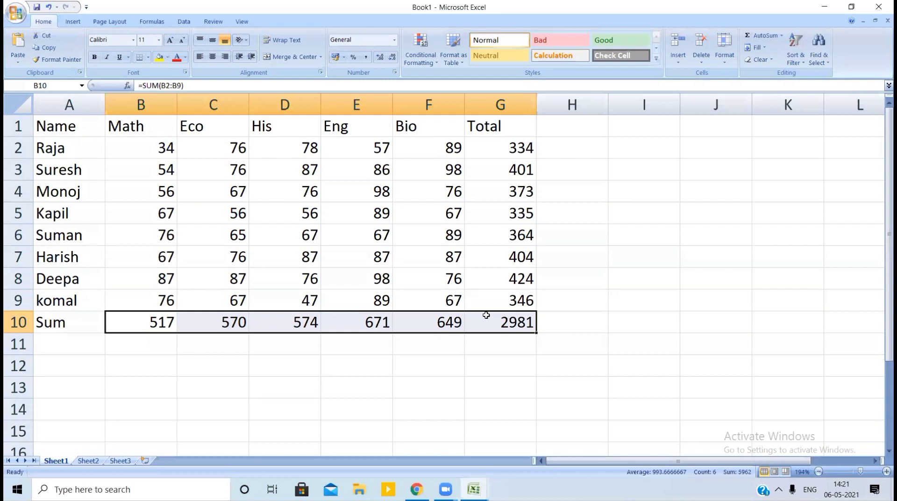
# Label cell A11 as Sum and begin a SUM formula in the adjacent cell B11
pyautogui.click(72, 341)
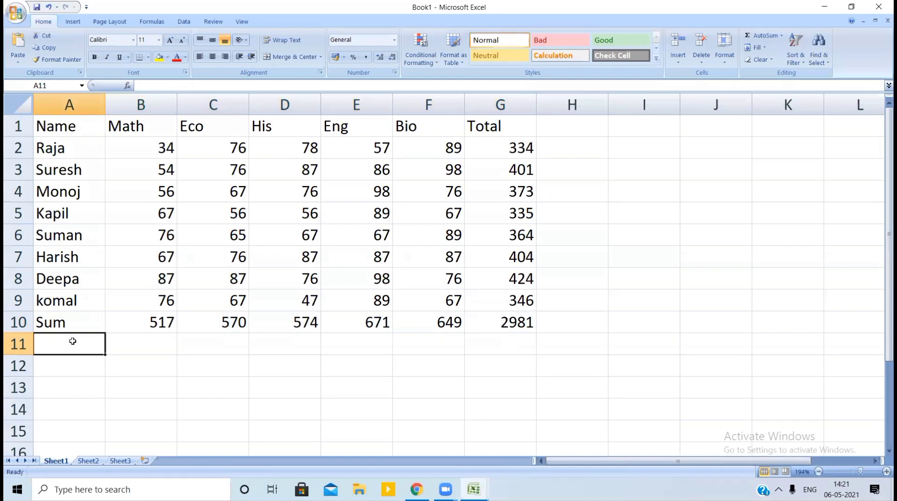
pyautogui.write('Sum')
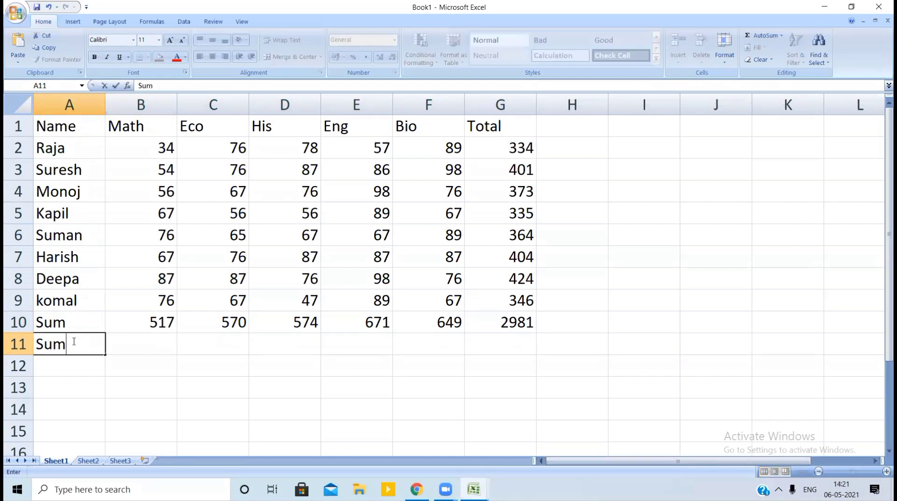
pyautogui.press('Tab')
pyautogui.write('=')
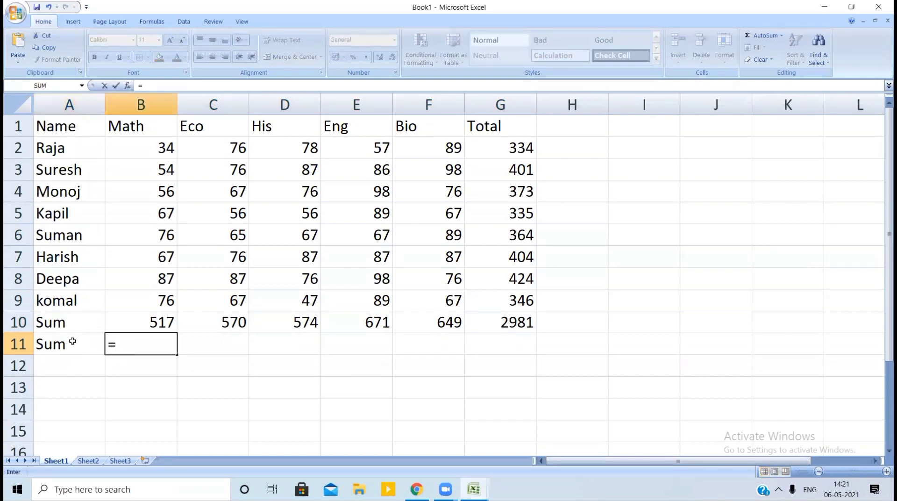
pyautogui.write('Sum(')
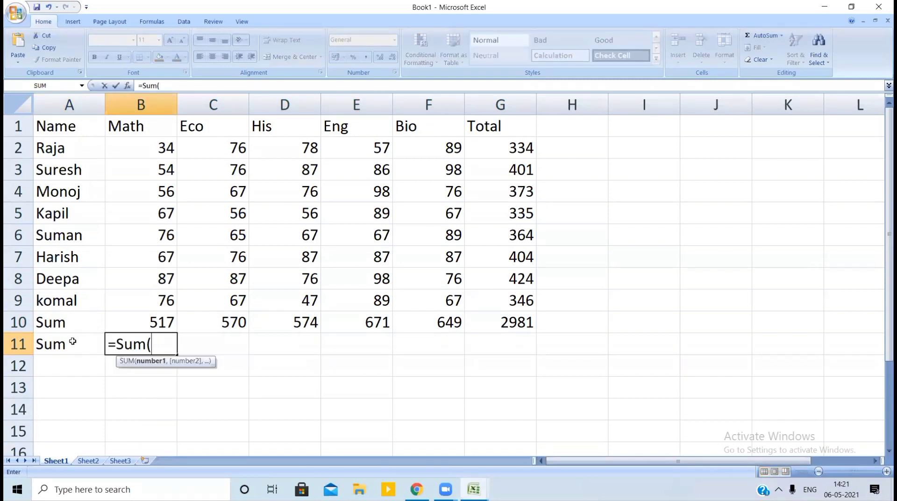
pyautogui.write('b2:')
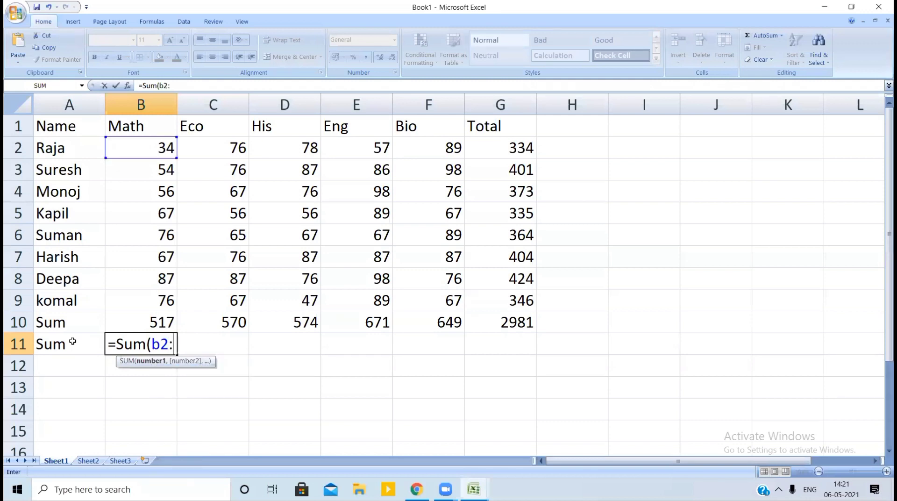
pyautogui.press('BackSpace')
pyautogui.press('BackSpace')
pyautogui.press('BackSpace')
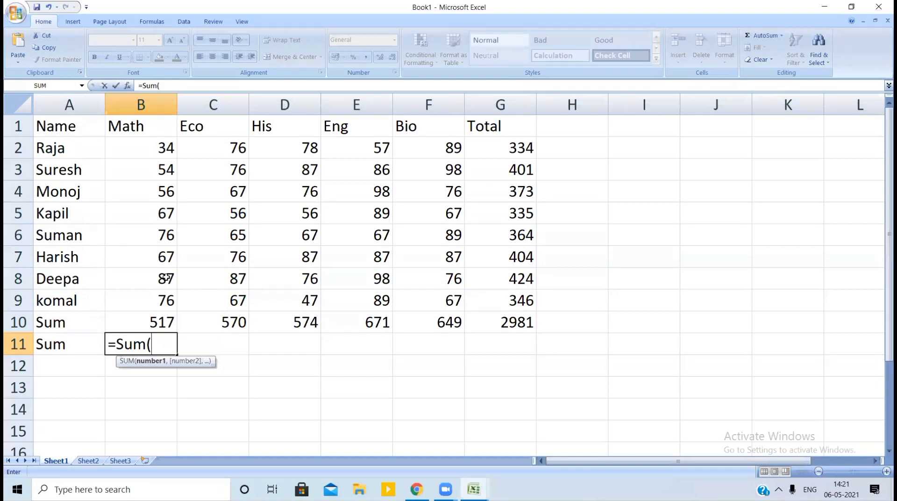
# Add the separate cells B8, C6, C9, D5 and C3 as comma-separated arguments of the SUM formula in B11
pyautogui.click(166, 277)
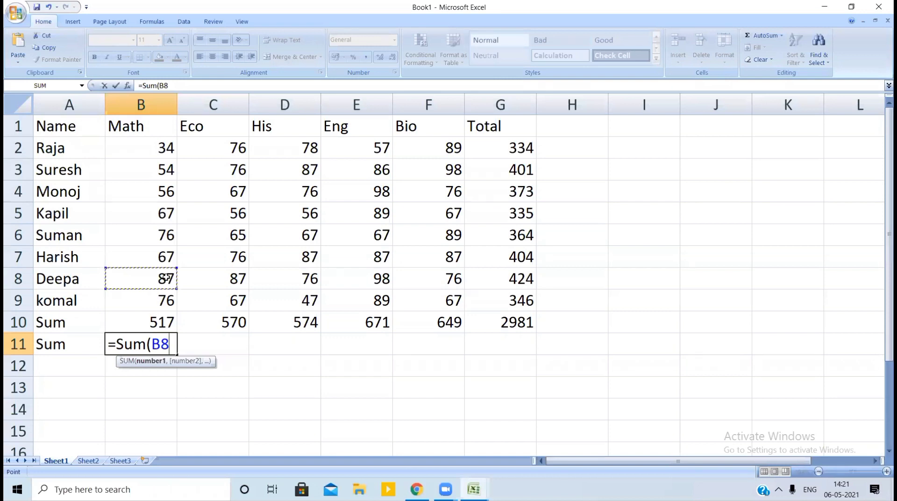
pyautogui.write(',')
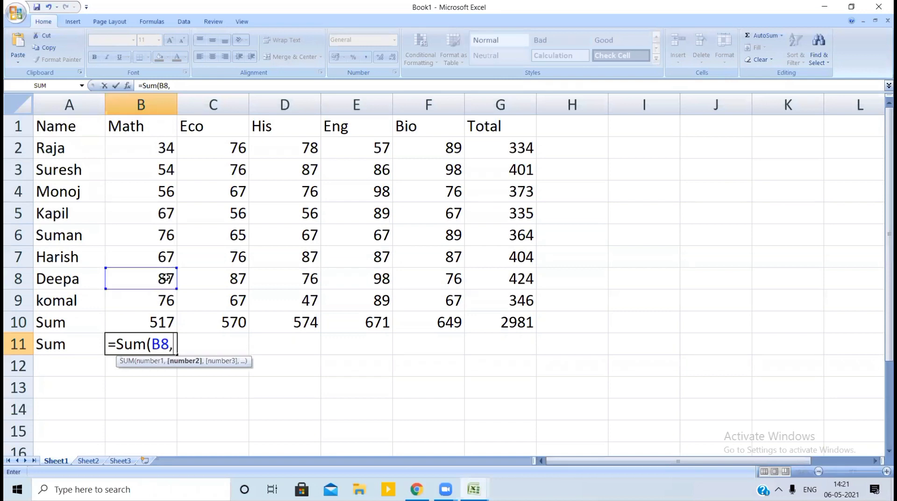
pyautogui.click(225, 238)
pyautogui.write(',')
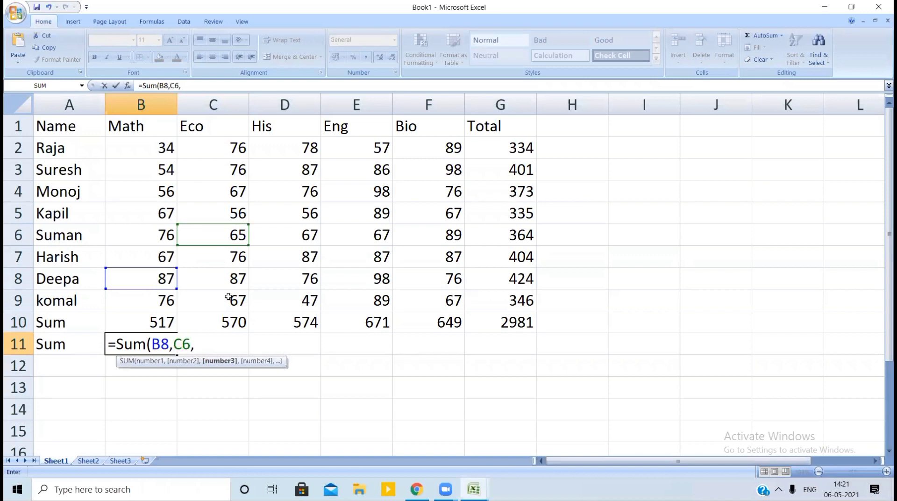
pyautogui.click(228, 301)
pyautogui.write(',')
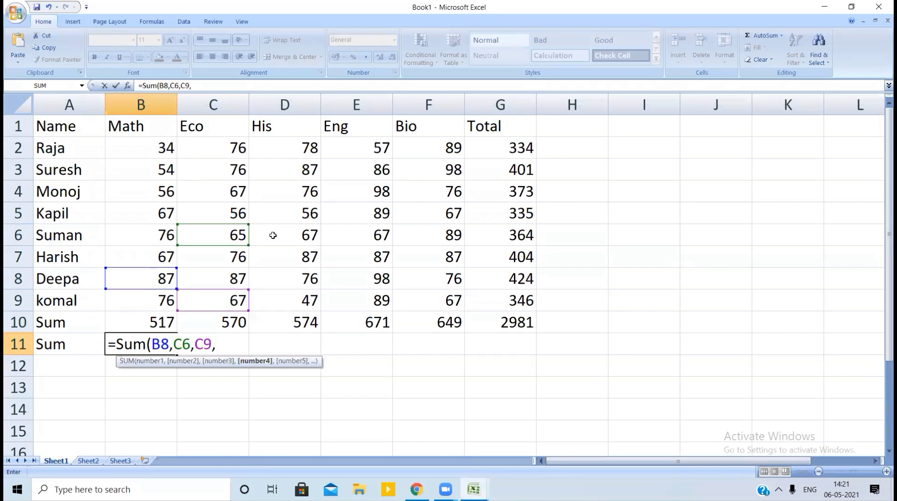
pyautogui.click(294, 206)
pyautogui.write(',')
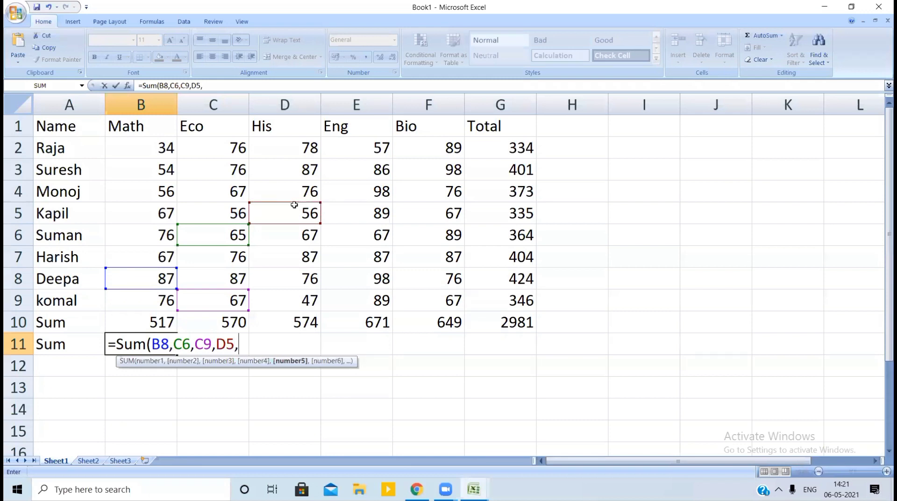
pyautogui.click(234, 167)
pyautogui.write(',')
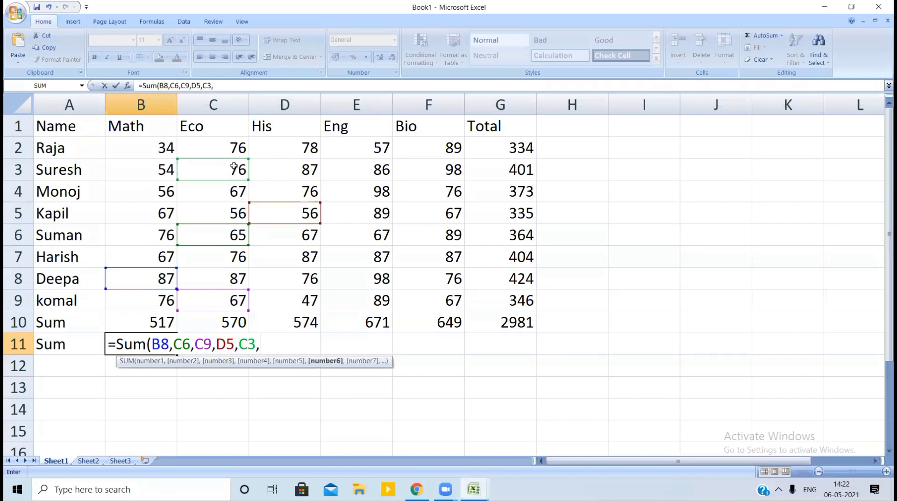
# Add cells E8, E4, B5, F4, F7 and F9 to the SUM formula in B11, and complete the formula
pyautogui.click(368, 270)
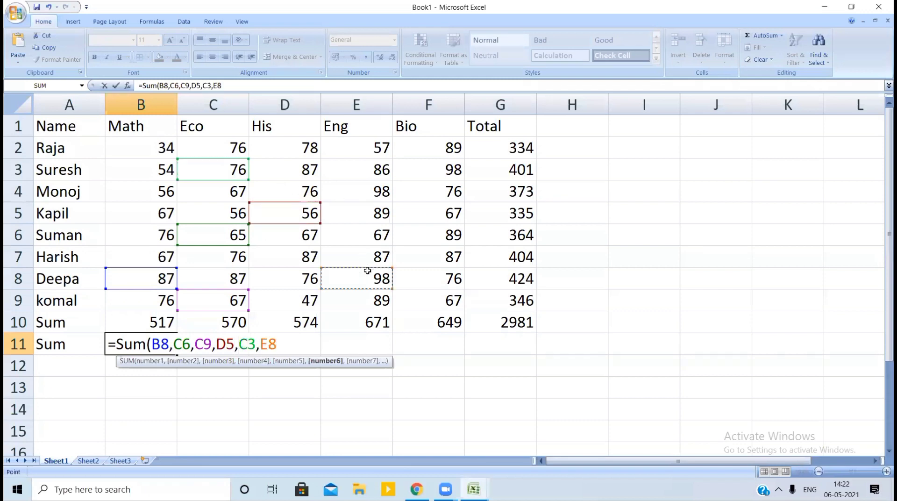
pyautogui.write(',')
pyautogui.click(378, 188)
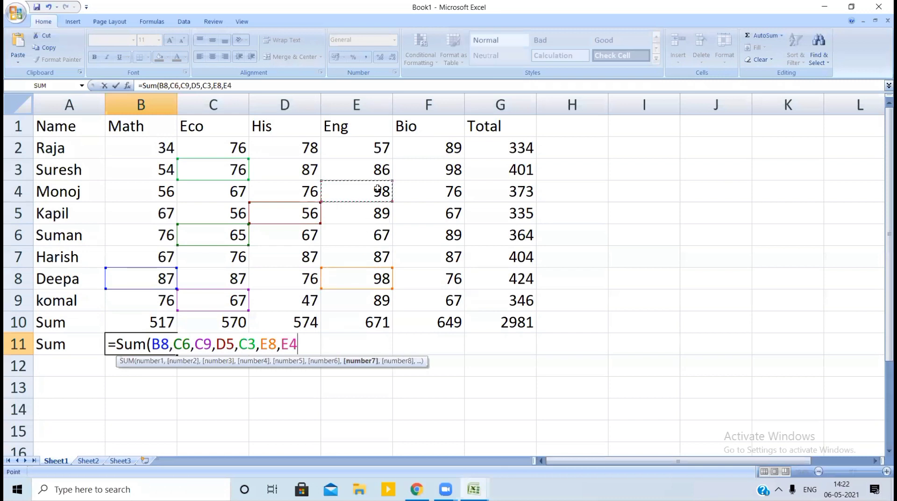
pyautogui.write(',')
pyautogui.click(143, 204)
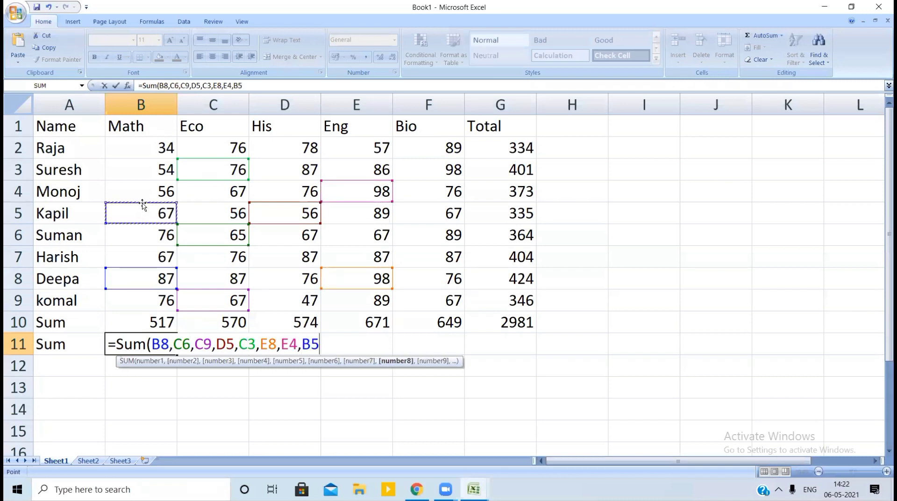
pyautogui.write(',')
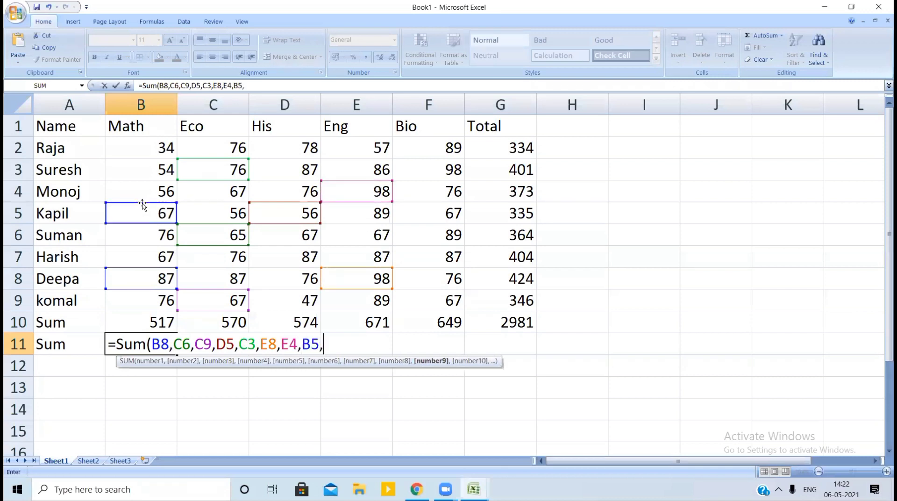
pyautogui.click(432, 193)
pyautogui.write(',')
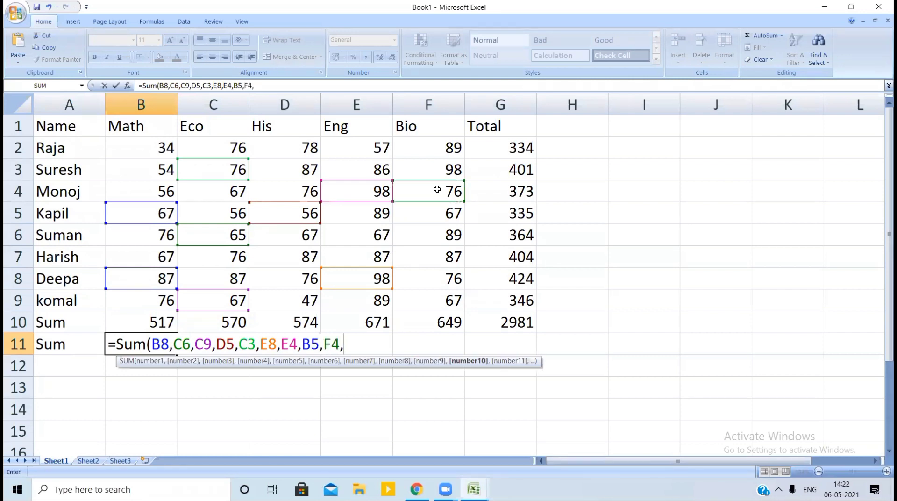
pyautogui.click(451, 262)
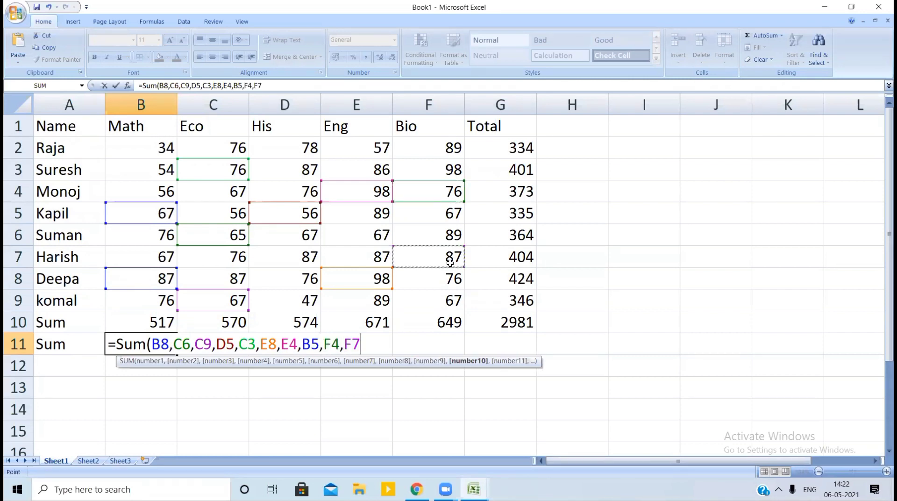
pyautogui.write(',')
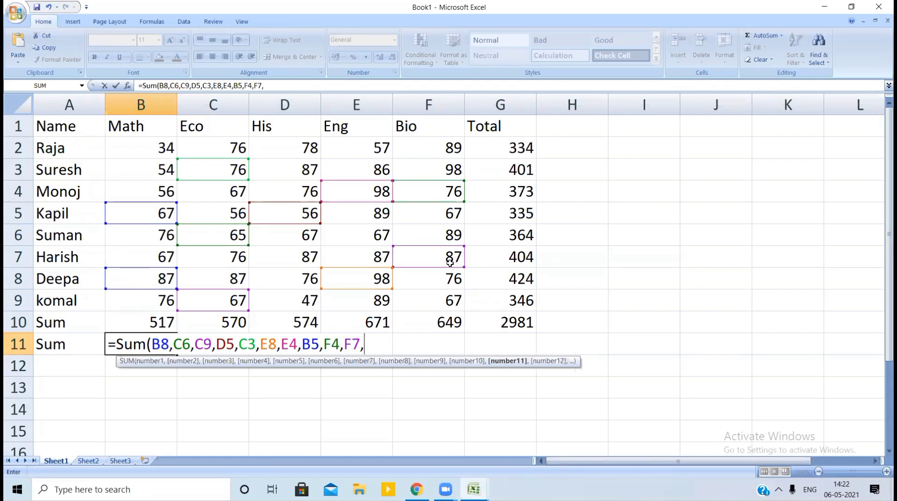
pyautogui.click(448, 302)
pyautogui.write(')')
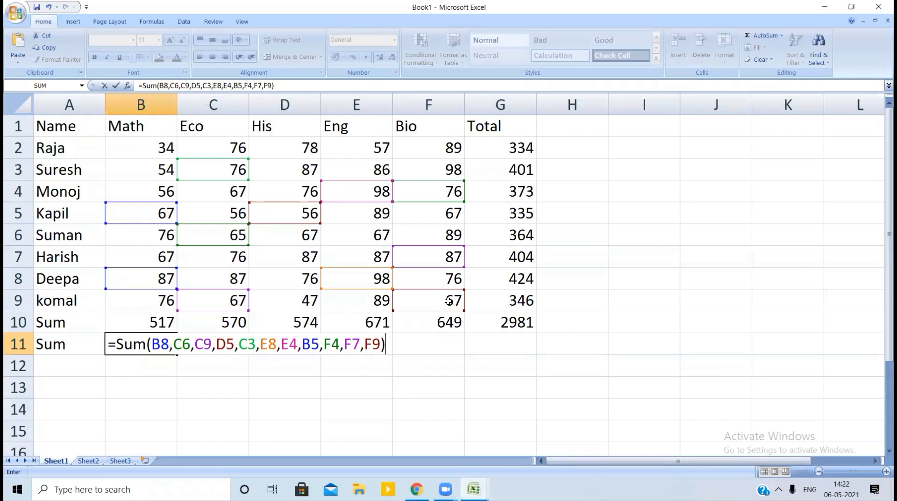
pyautogui.press('Return')
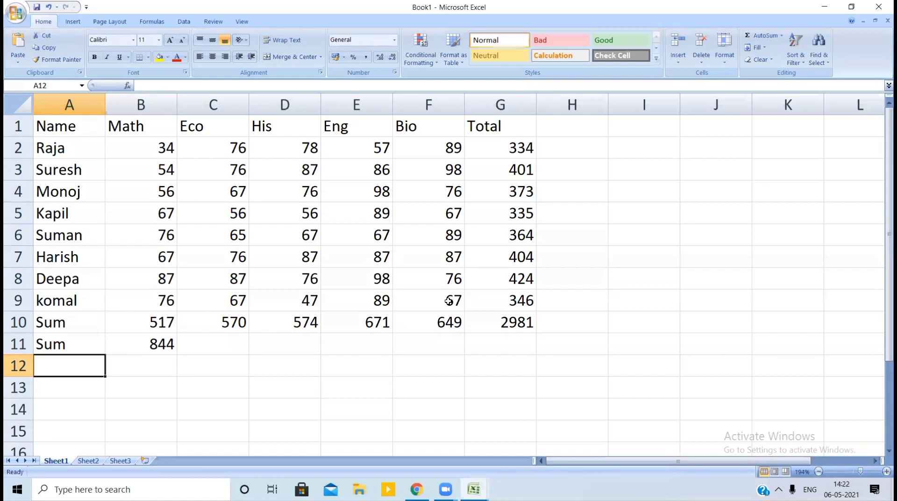
# Enter the column heading Sumif in cell H1, beside the Total heading
pyautogui.press('Right')
pyautogui.press('Right')
pyautogui.press('Right')
pyautogui.press('Right')
pyautogui.press('Right')
pyautogui.press('Right')
pyautogui.press('Right')
pyautogui.press('Right')
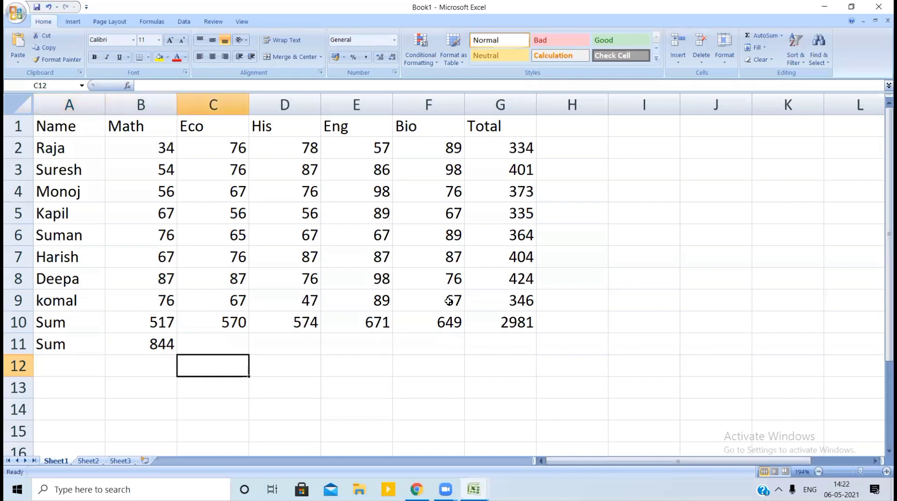
pyautogui.press('Up')
pyautogui.press('Up')
pyautogui.press('Up')
pyautogui.press('Up')
pyautogui.press('Up')
pyautogui.press('Up')
pyautogui.press('Up')
pyautogui.press('Up')
pyautogui.press('Up')
pyautogui.press('Up')
pyautogui.press('Up')
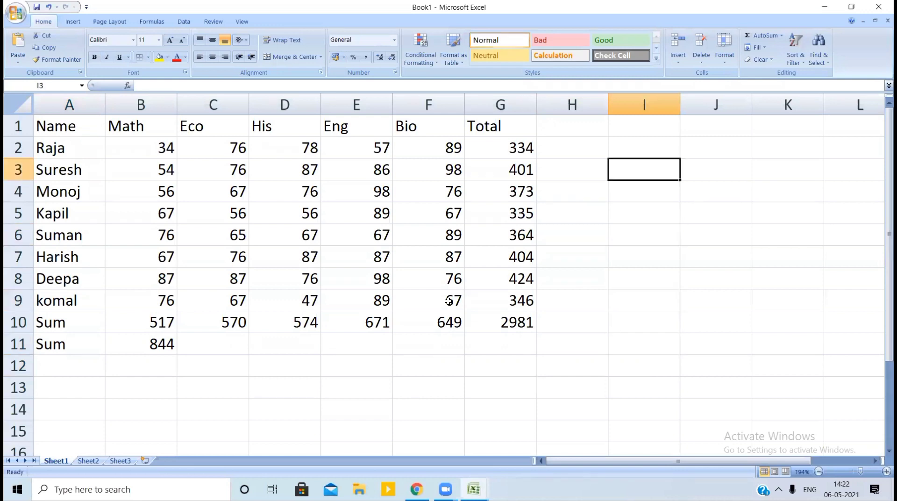
pyautogui.press('Left')
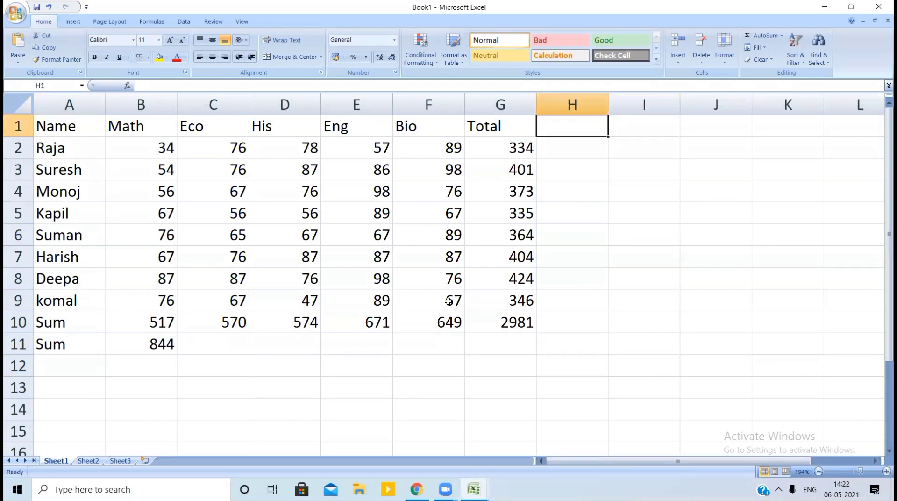
pyautogui.write('Sumif')
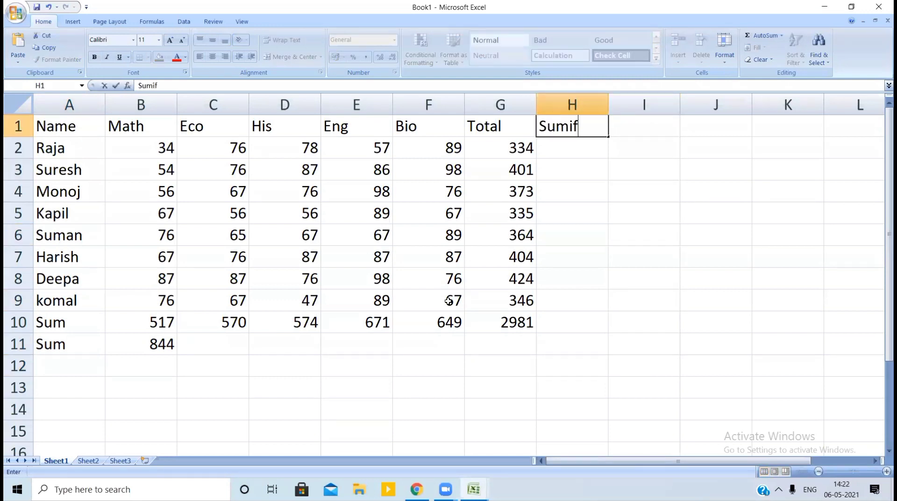
pyautogui.press('Return')
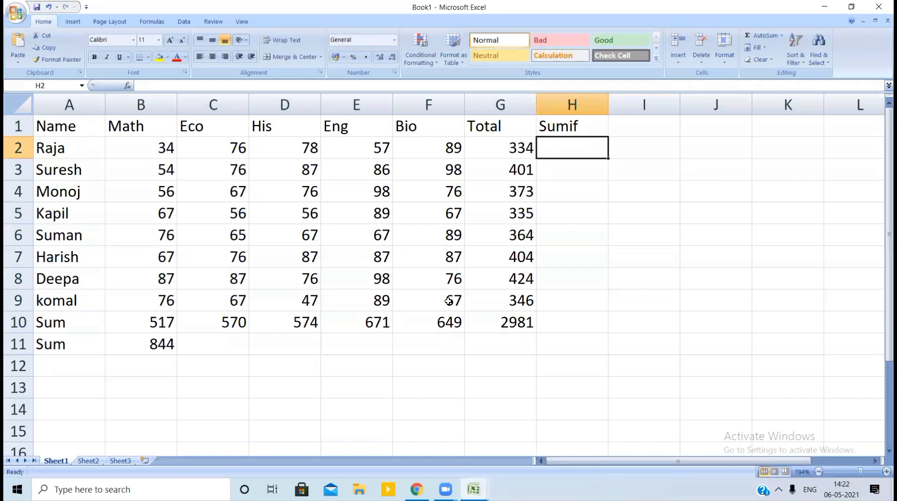
# Enter a SUMIF formula in H2 over the range B2:F9 with 87 as the criterion
pyautogui.write('=s')
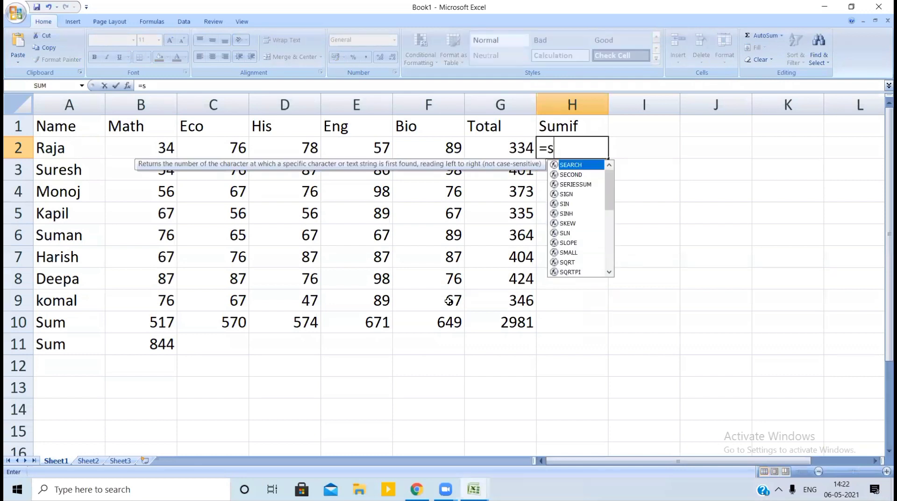
pyautogui.write('umif(')
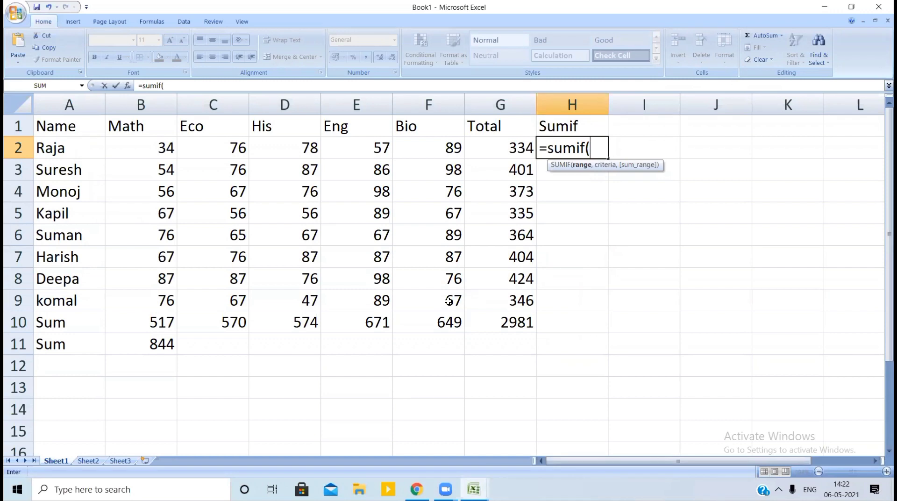
pyautogui.write('b2:')
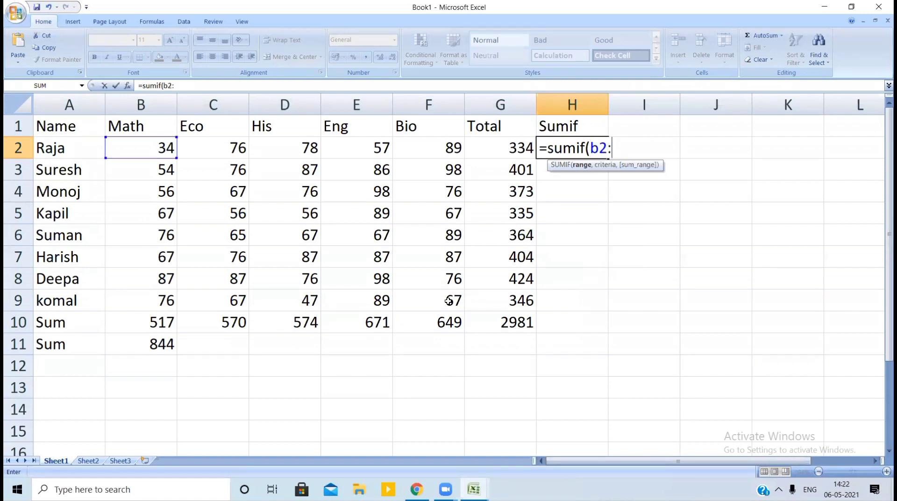
pyautogui.write('f8')
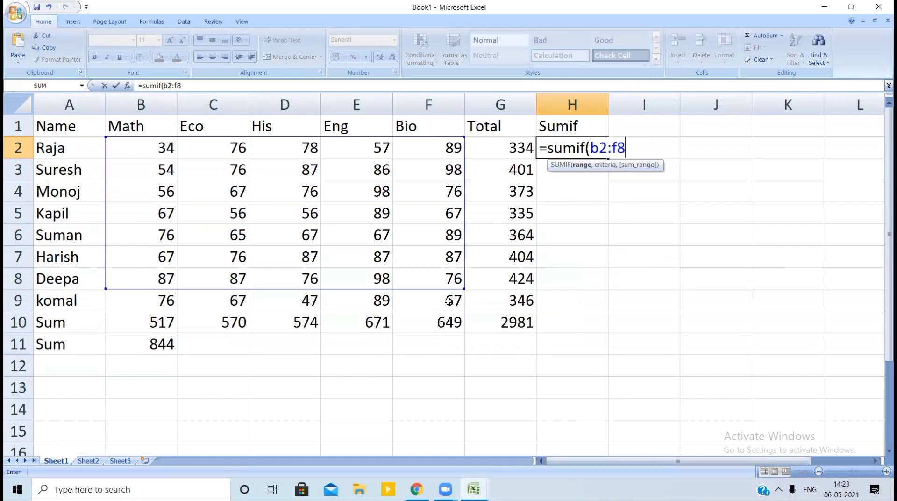
pyautogui.press('BackSpace')
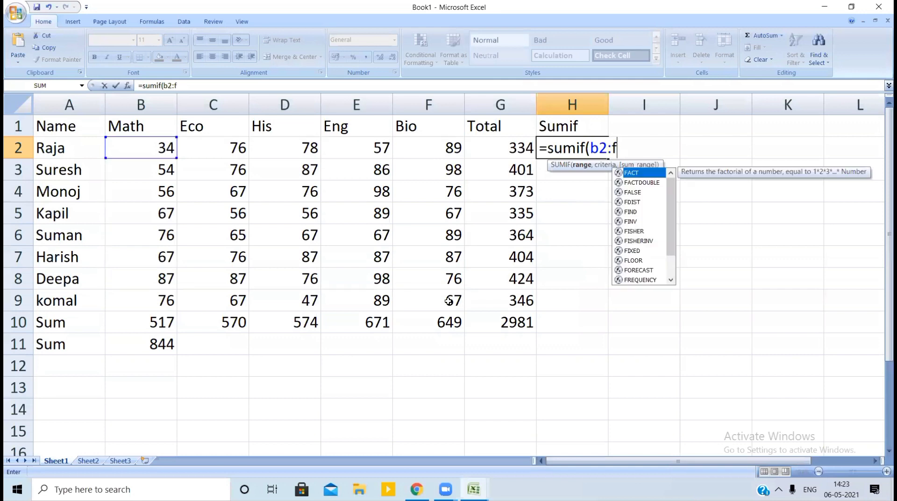
pyautogui.write('9')
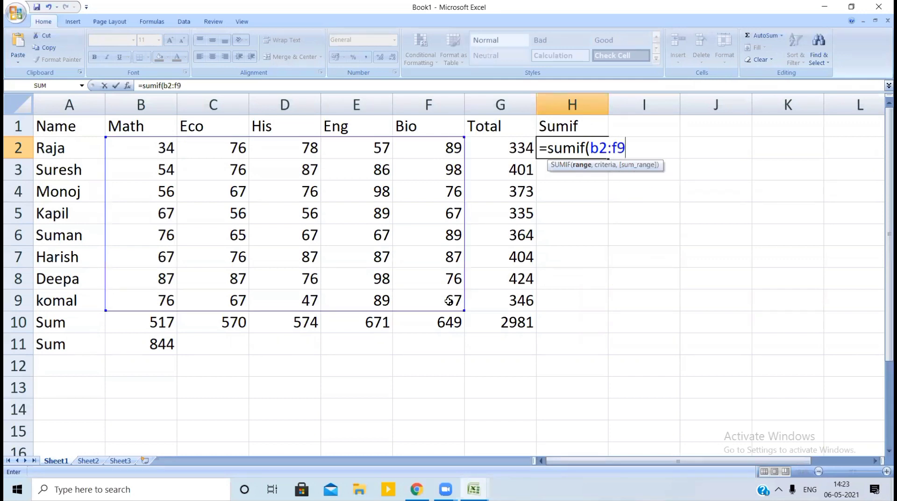
pyautogui.write(')')
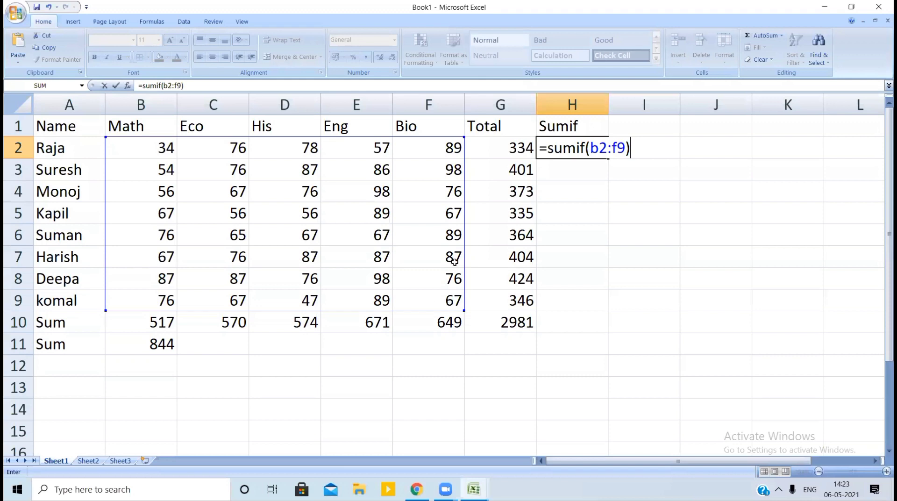
pyautogui.click(626, 148)
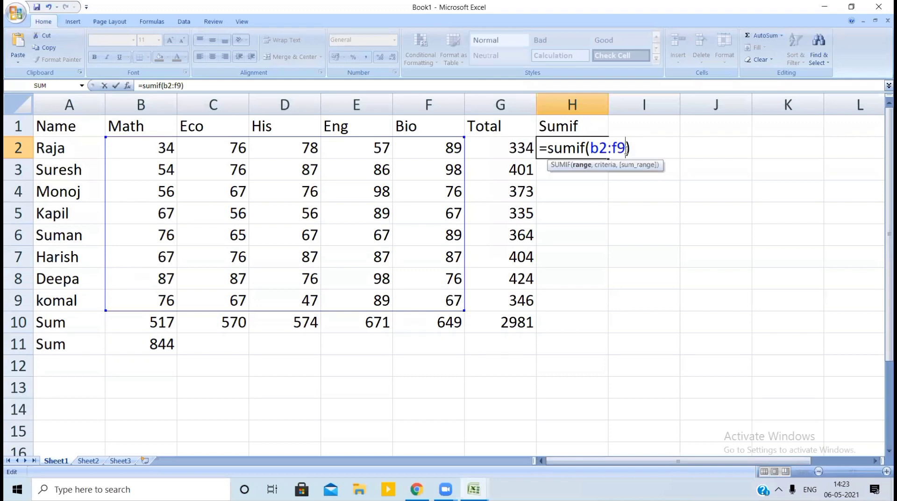
pyautogui.write(',')
pyautogui.write('87')
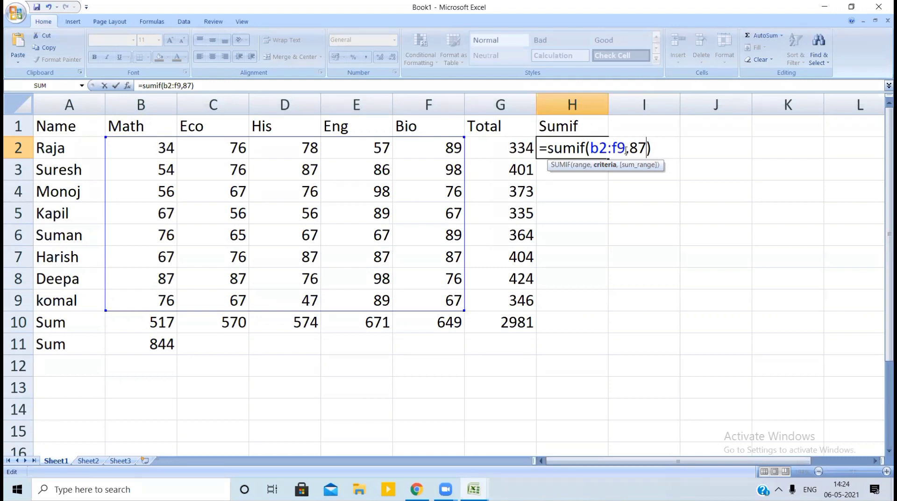
pyautogui.press('Return')
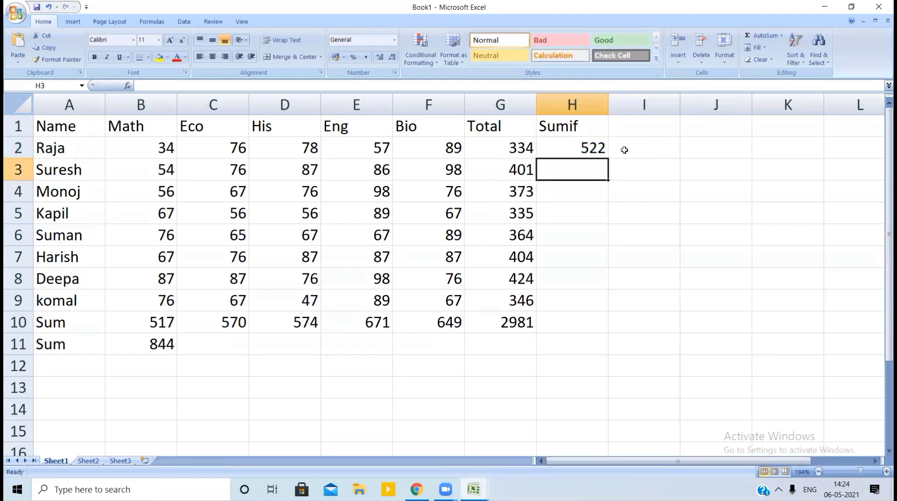
# Enter a second SUMIF formula in H3 over B2:F9 with 67 as the criterion
pyautogui.write('=')
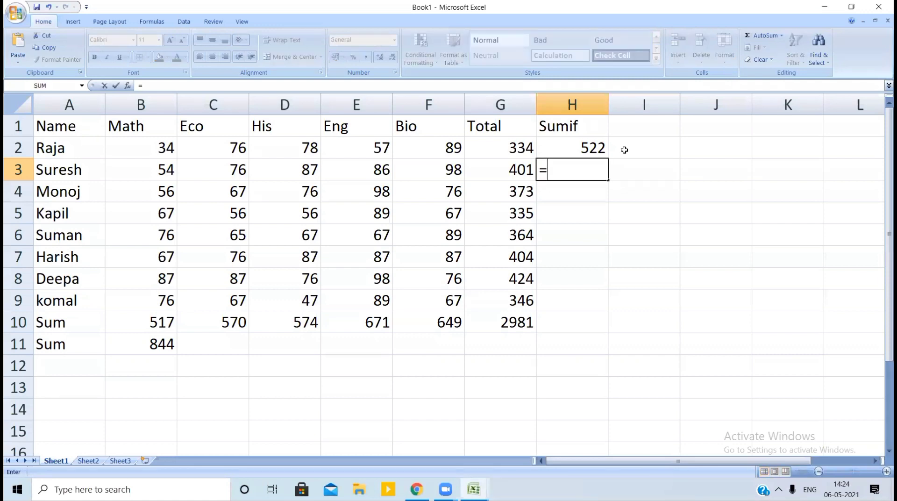
pyautogui.write('sumif(')
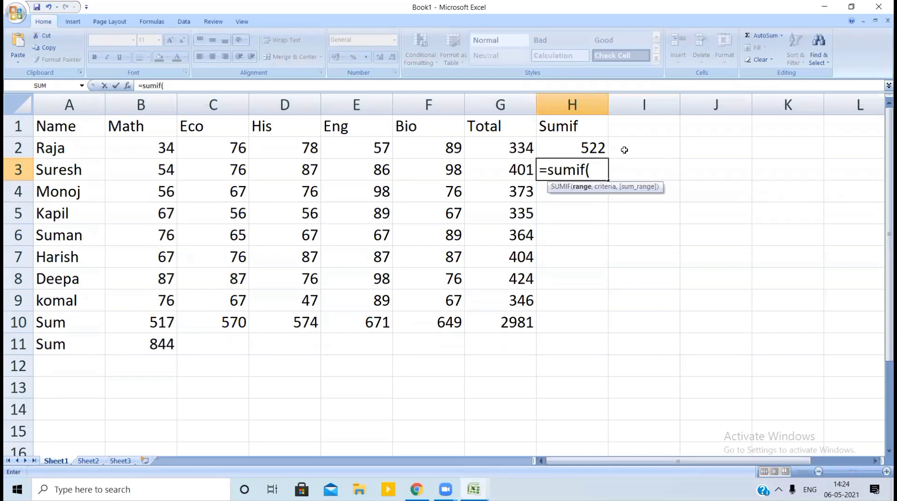
pyautogui.write('b2:f')
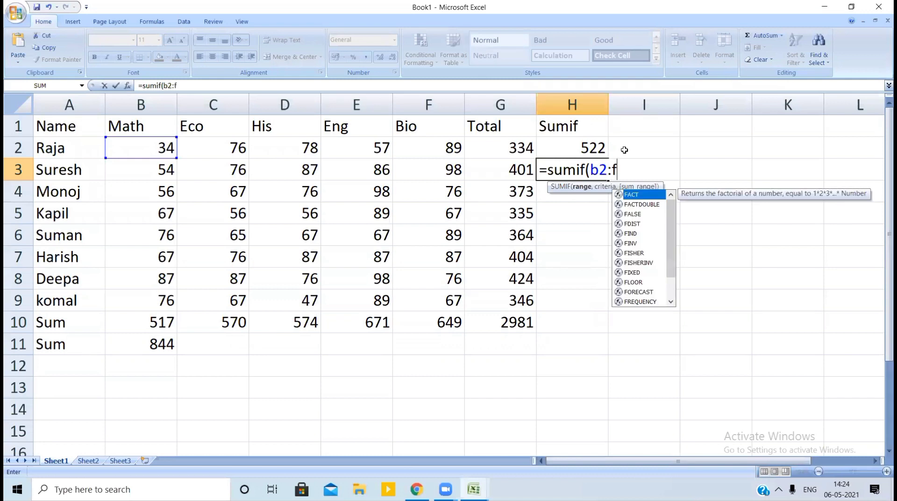
pyautogui.write('9,')
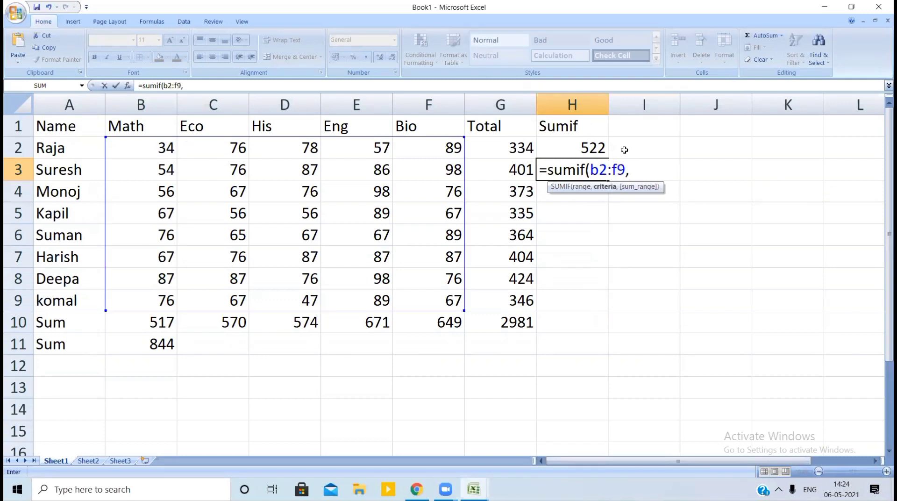
pyautogui.write('67)')
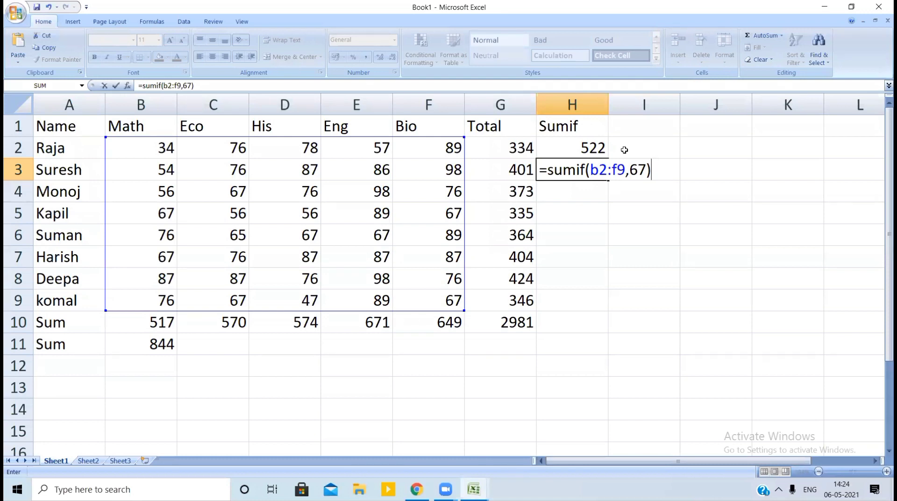
pyautogui.press('Return')
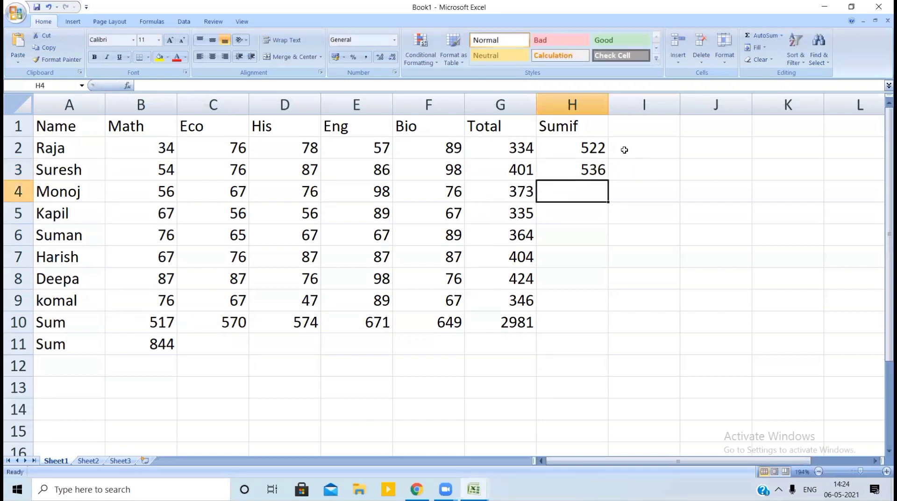
# Enter the column heading Count in cell I1, beside the Sumif heading
pyautogui.press('Right')
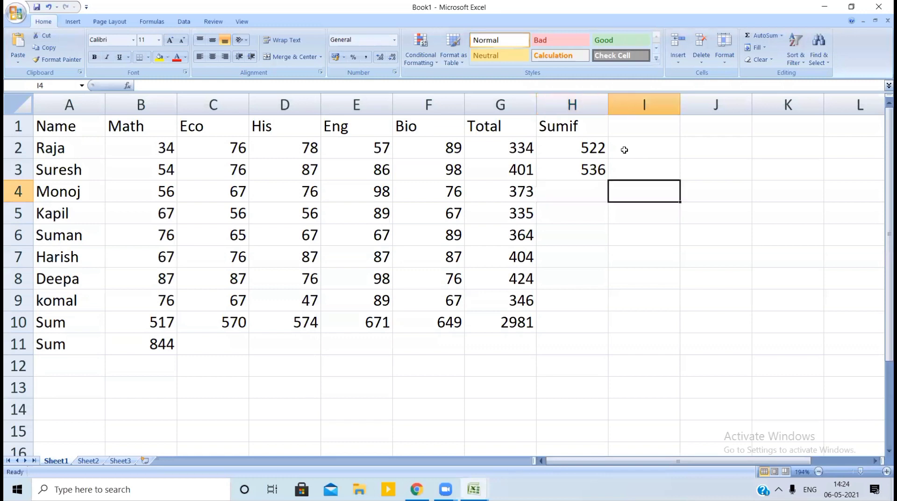
pyautogui.press('Up')
pyautogui.press('Up')
pyautogui.press('Up')
pyautogui.write('Coun')
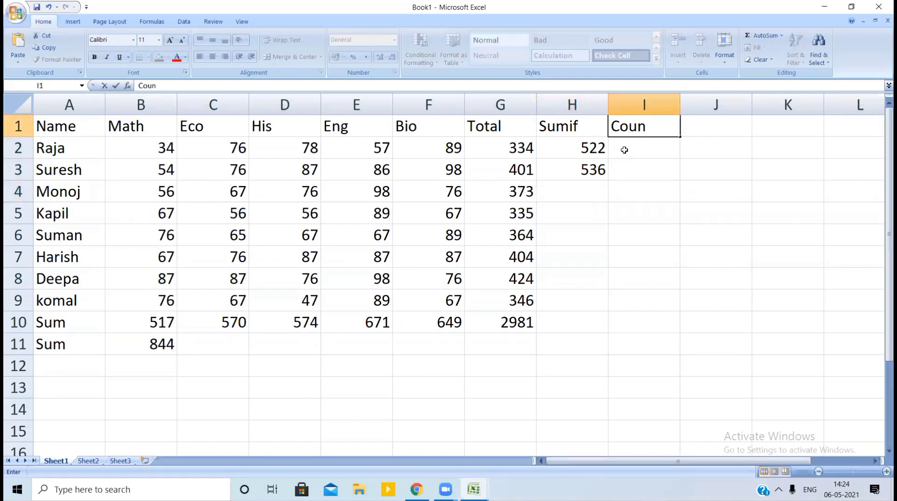
pyautogui.write('t')
pyautogui.press('Return')
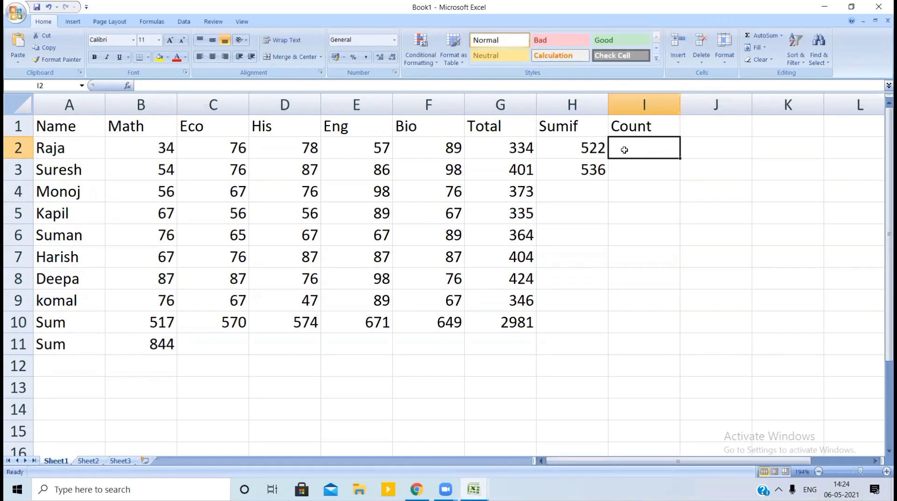
# Count the marks in B2:F2 with a COUNT formula in I2 and fill it down through I10
pyautogui.write('=count')
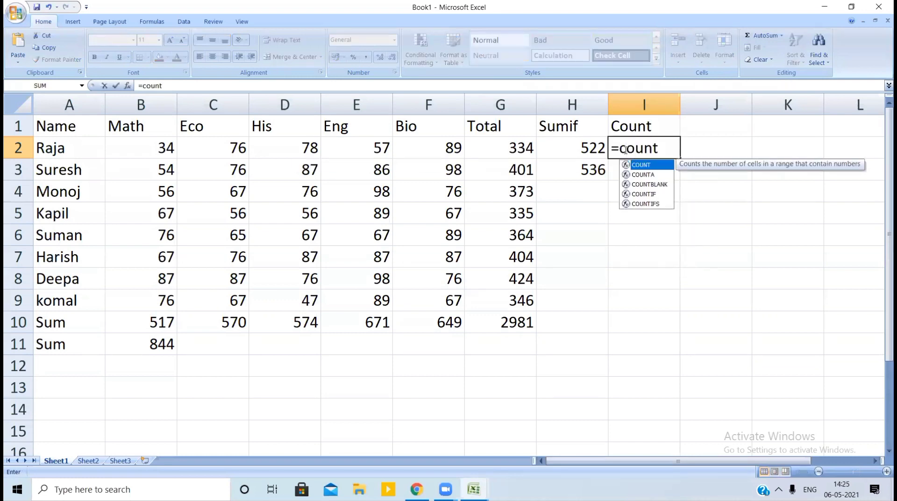
pyautogui.write('(')
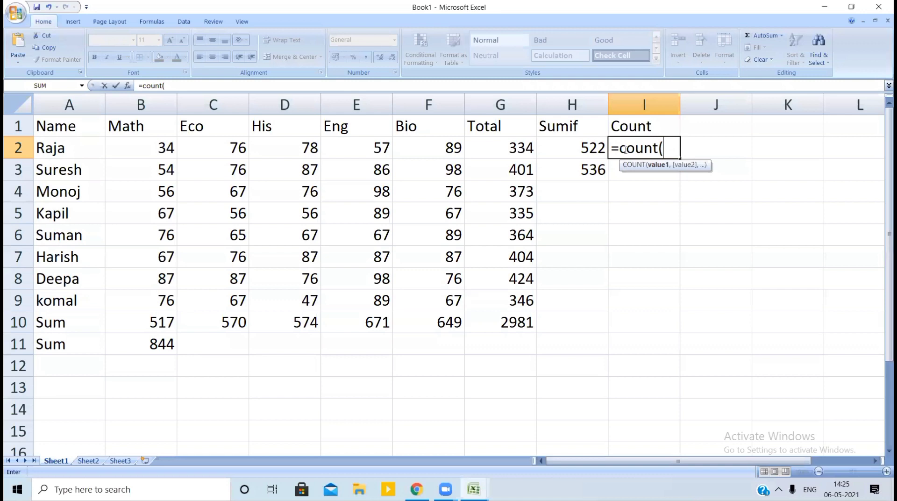
pyautogui.write('b2:')
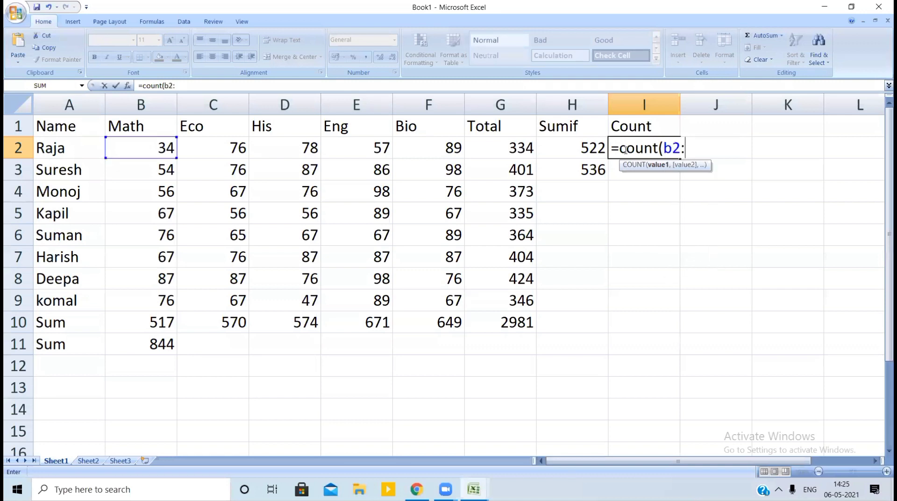
pyautogui.write('f2')
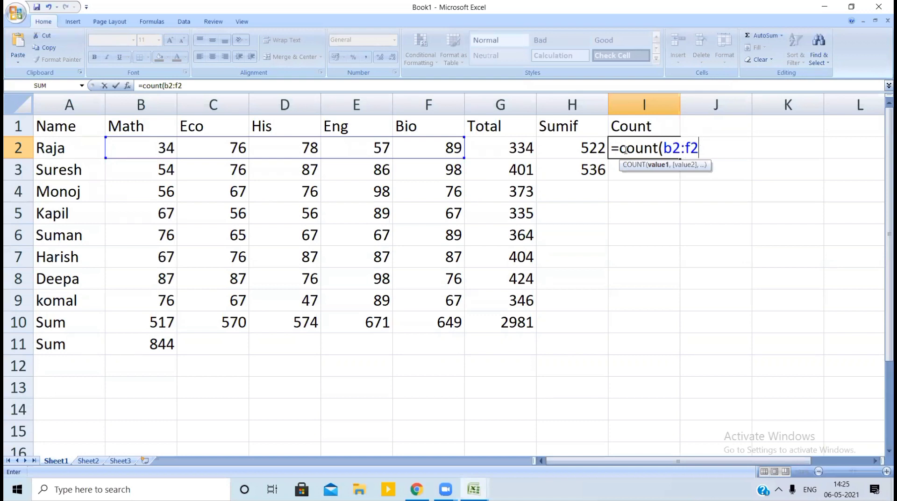
pyautogui.write(')')
pyautogui.press('Return')
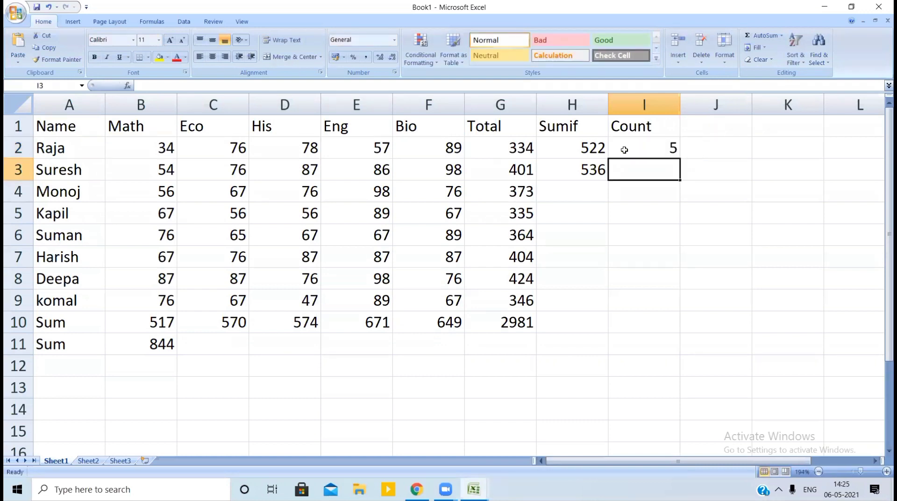
pyautogui.click(625, 150)
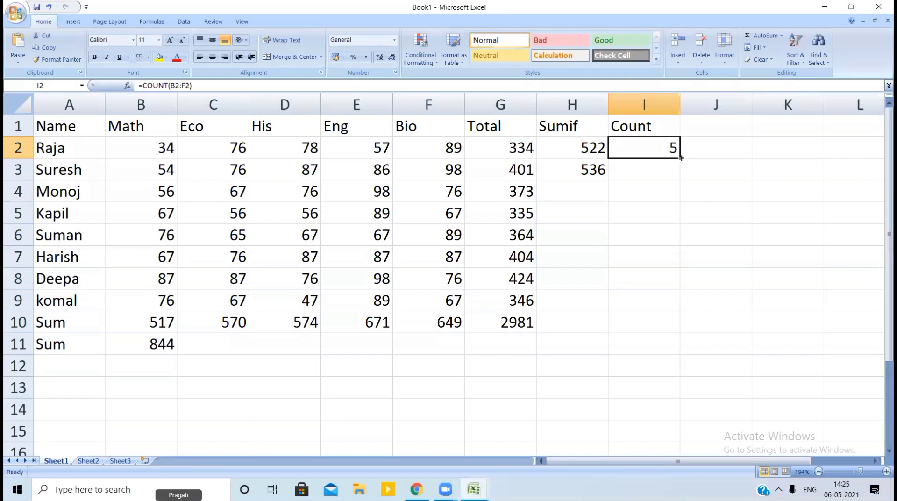
pyautogui.moveTo(682, 158); pyautogui.dragTo(659, 324)
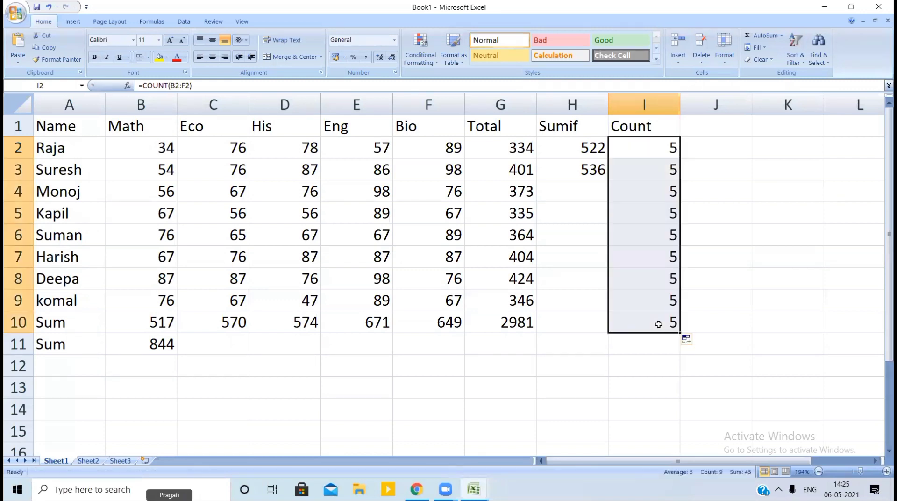
# Label cell A12 as Count, below the two Sum row labels
pyautogui.click(74, 372)
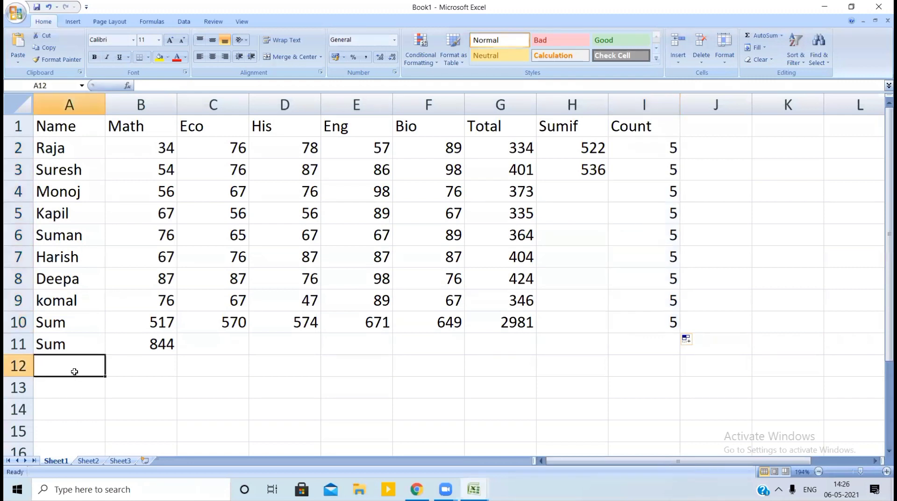
pyautogui.write('Count')
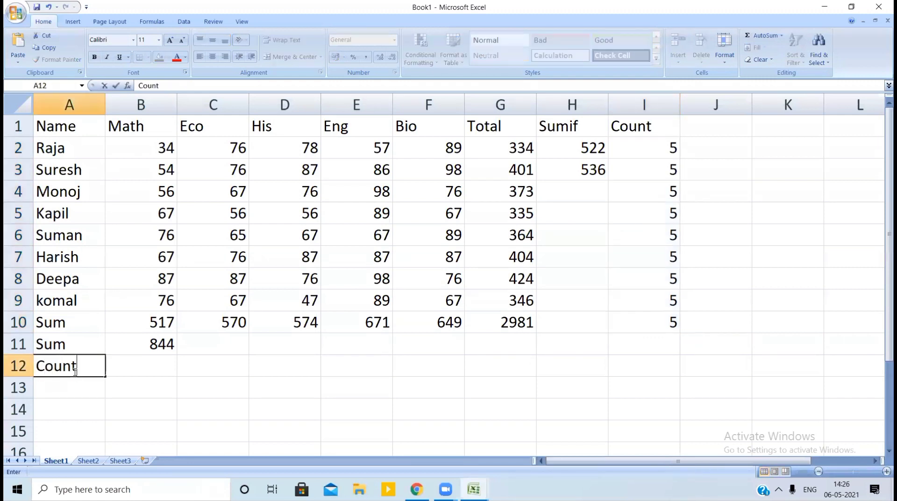
pyautogui.press('Tab')
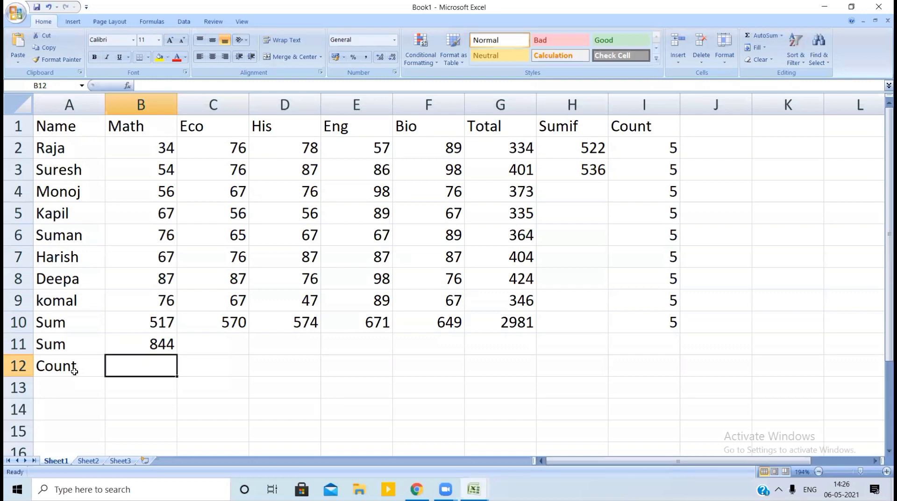
# Enter a COUNT formula for the Math marks B2:B9 in cell B12 and select that cell
pyautogui.write('=c')
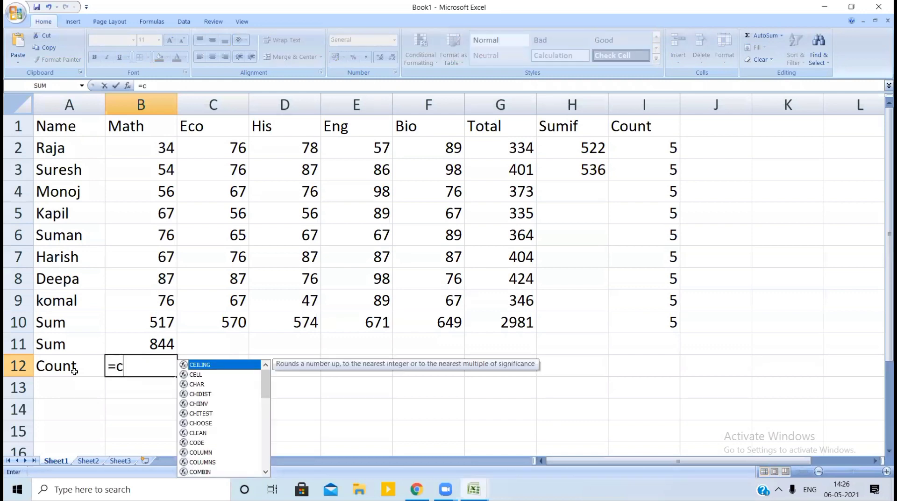
pyautogui.write('ount')
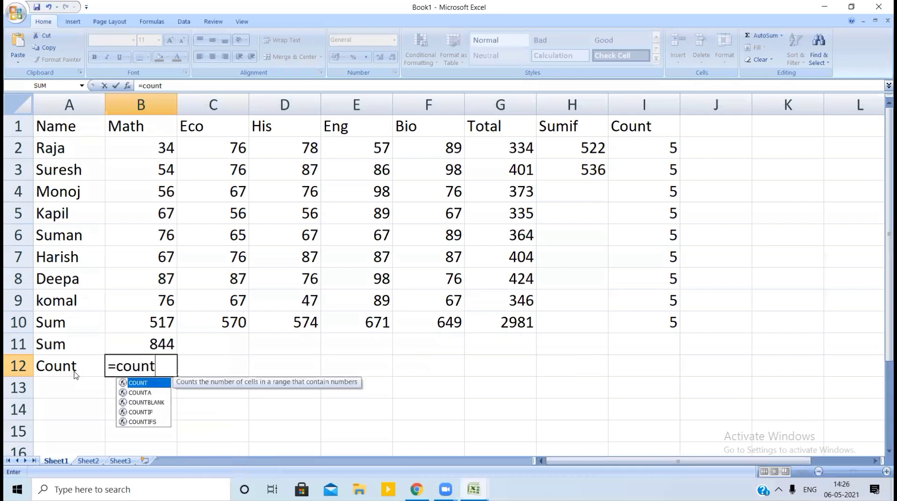
pyautogui.write('(b')
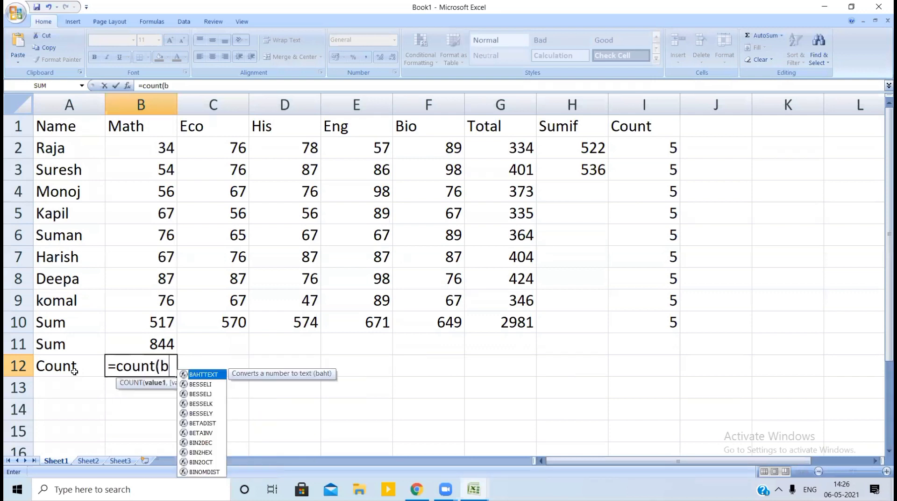
pyautogui.write('2:b9')
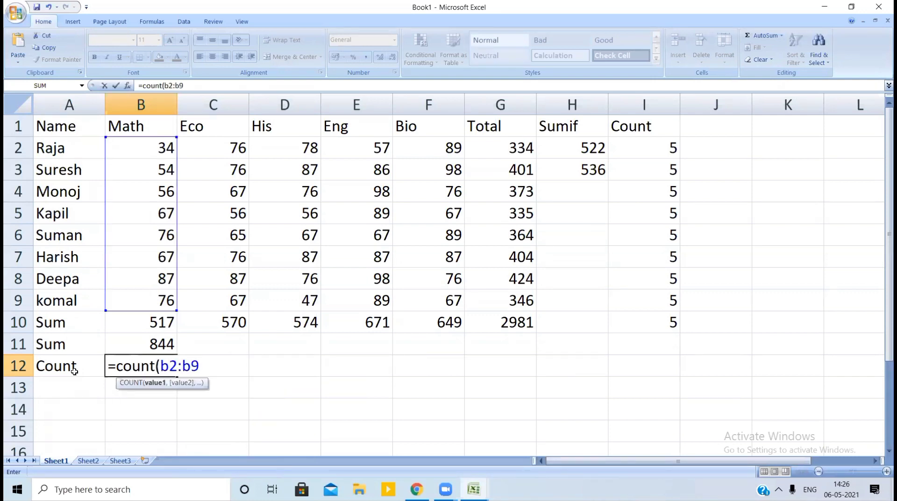
pyautogui.write(')')
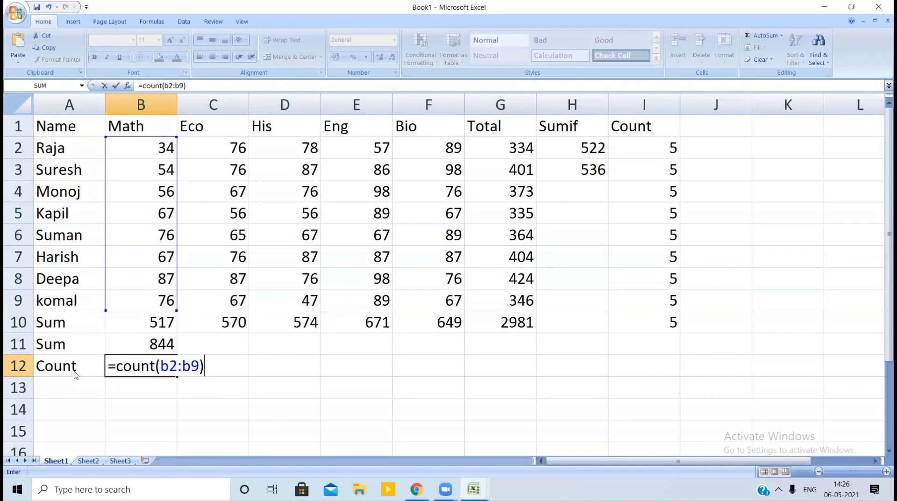
pyautogui.click(74, 376)
pyautogui.press('Up')
pyautogui.press('Right')
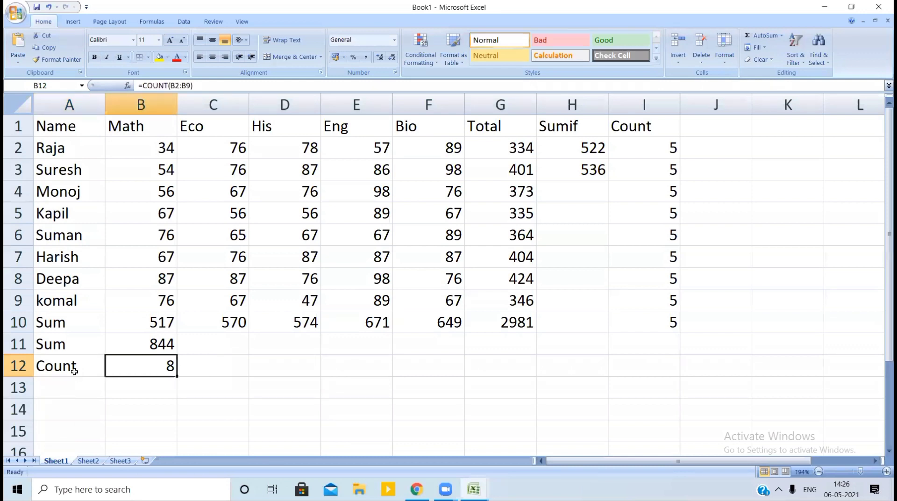
# Enter the column heading Countif in cell J1, beside the Count heading
pyautogui.press('Right')
pyautogui.press('Right')
pyautogui.press('Right')
pyautogui.press('Right')
pyautogui.press('Right')
pyautogui.press('Right')
pyautogui.press('Right')
pyautogui.press('Right')
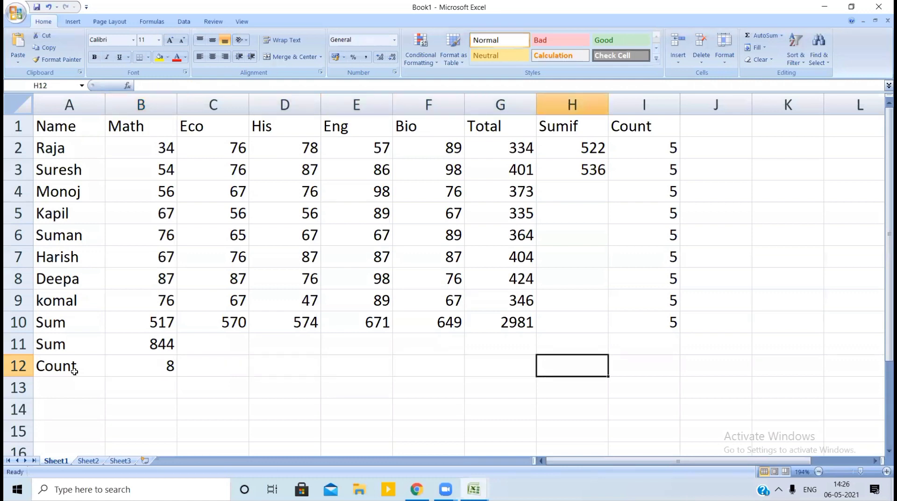
pyautogui.press('Up')
pyautogui.press('Up')
pyautogui.press('Up')
pyautogui.press('Up')
pyautogui.press('Up')
pyautogui.press('Up')
pyautogui.press('Up')
pyautogui.press('Up')
pyautogui.press('Up')
pyautogui.press('Up')
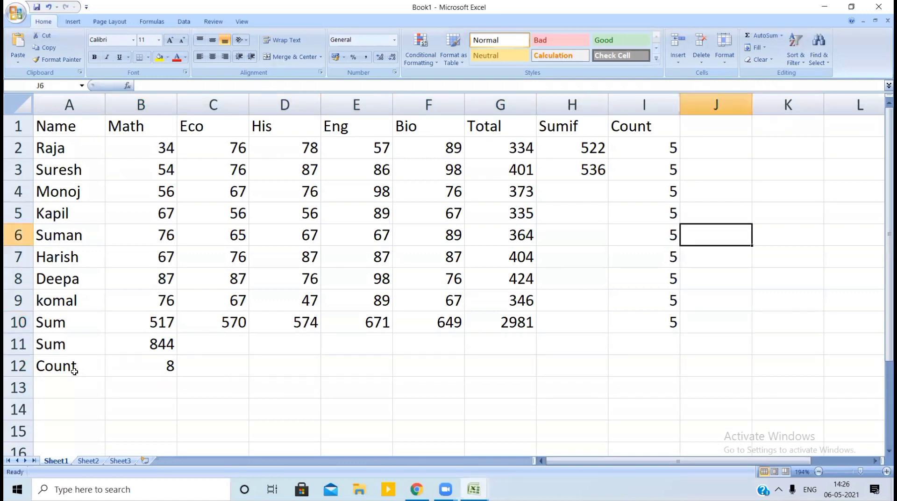
pyautogui.press('Up')
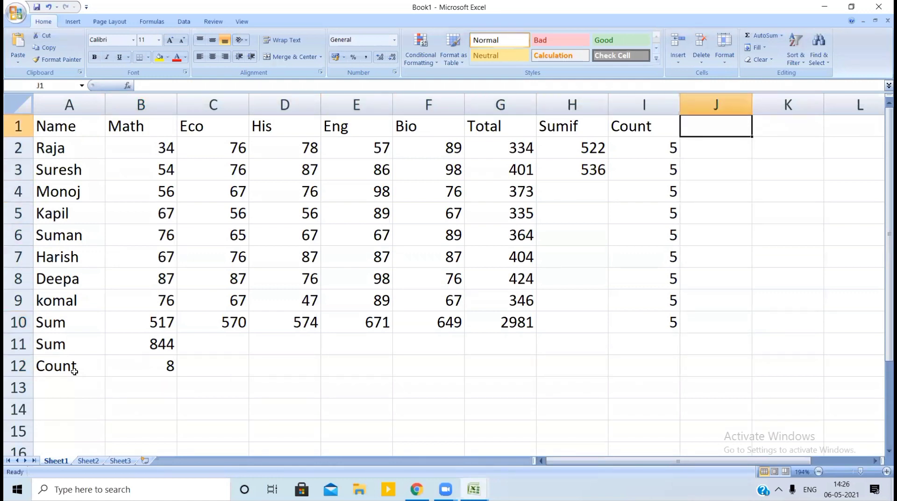
pyautogui.write('c')
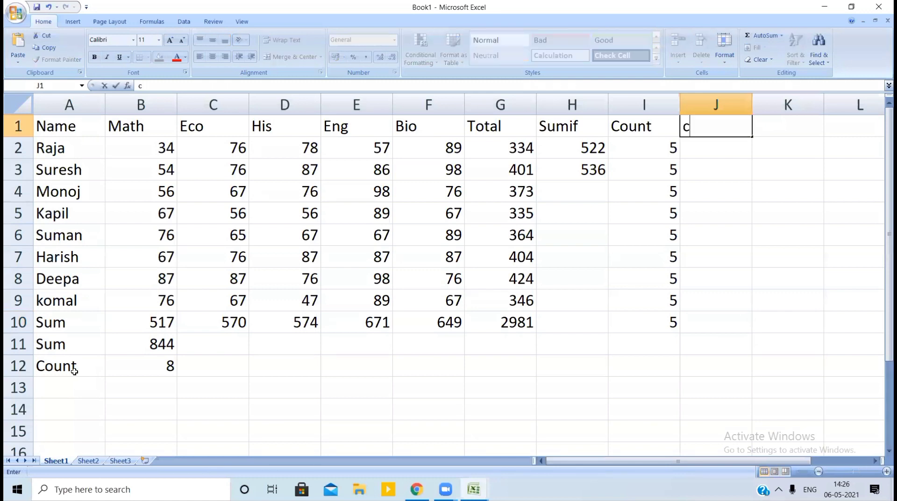
pyautogui.press('BackSpace')
pyautogui.write('Countig')
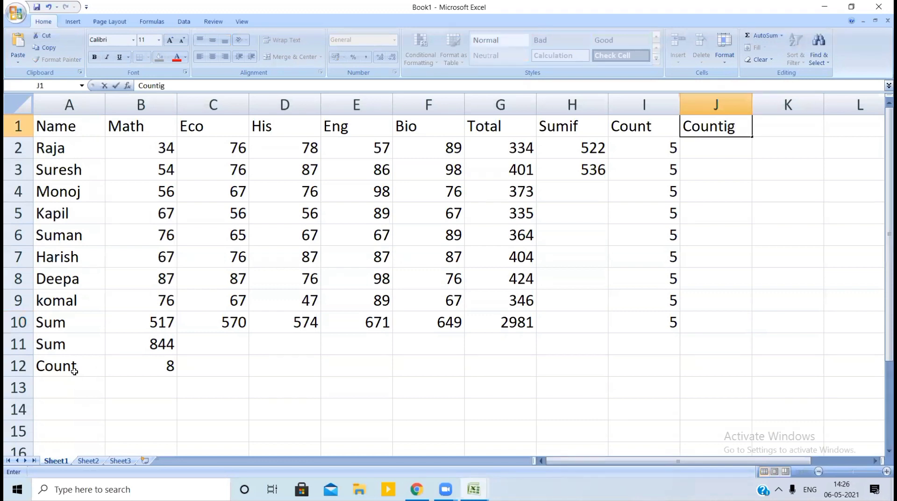
pyautogui.press('BackSpace')
pyautogui.write('f')
pyautogui.press('Return')
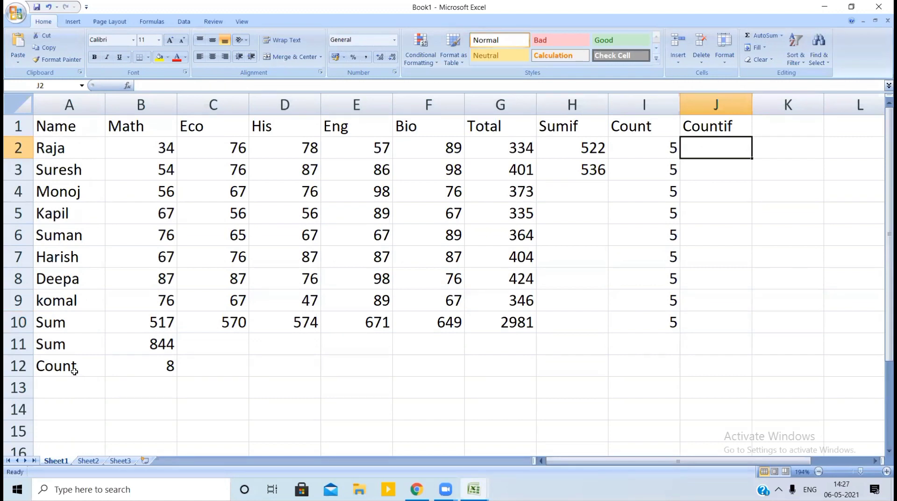
# Enter a COUNTIF formula in J2 that counts the marks in B2:F9 equal to 87
pyautogui.write('=c')
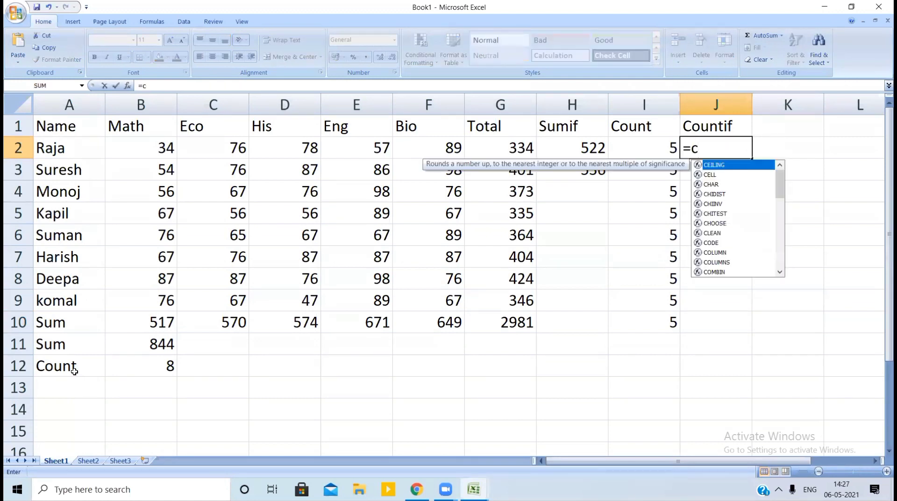
pyautogui.write('ounti')
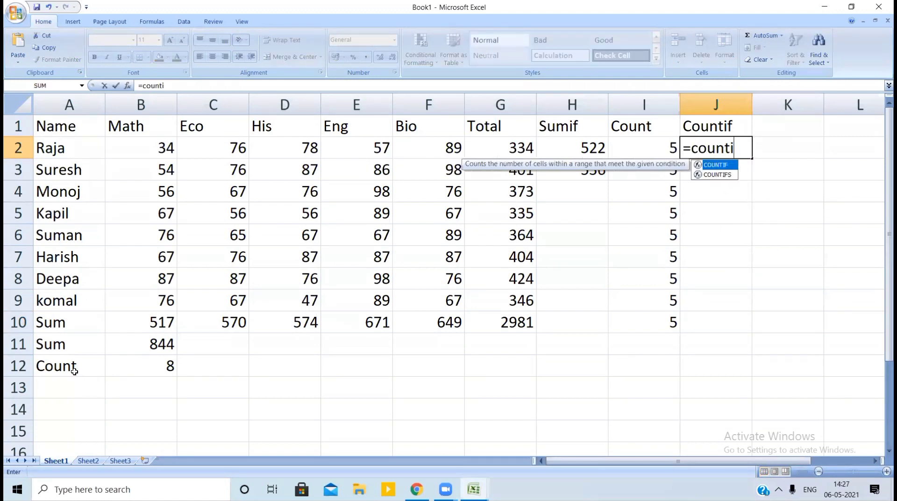
pyautogui.write('f(b2')
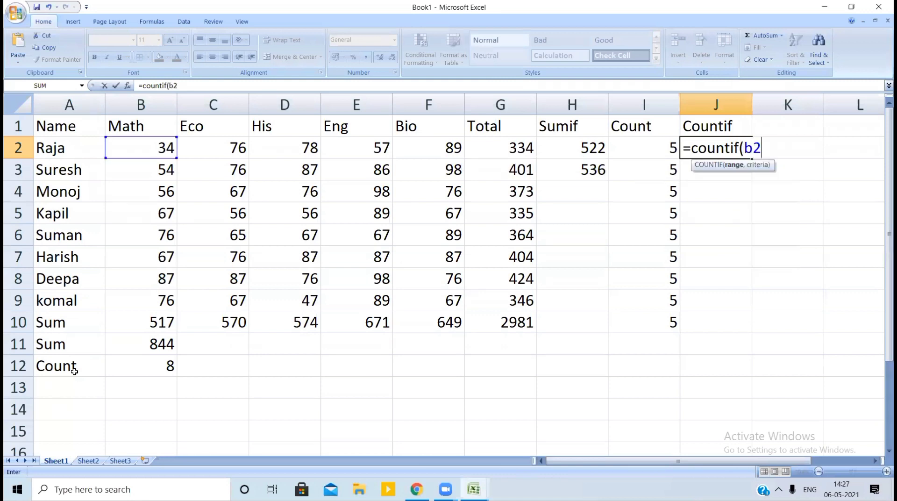
pyautogui.write(':f9')
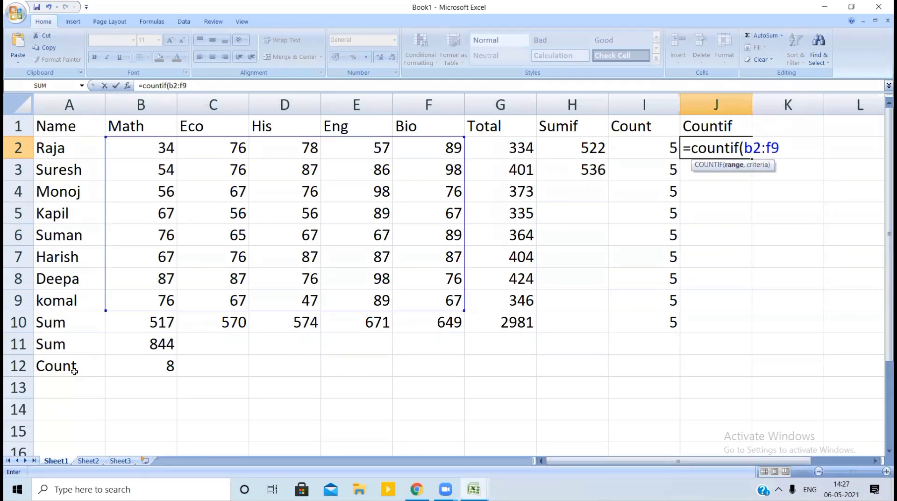
pyautogui.write(',87')
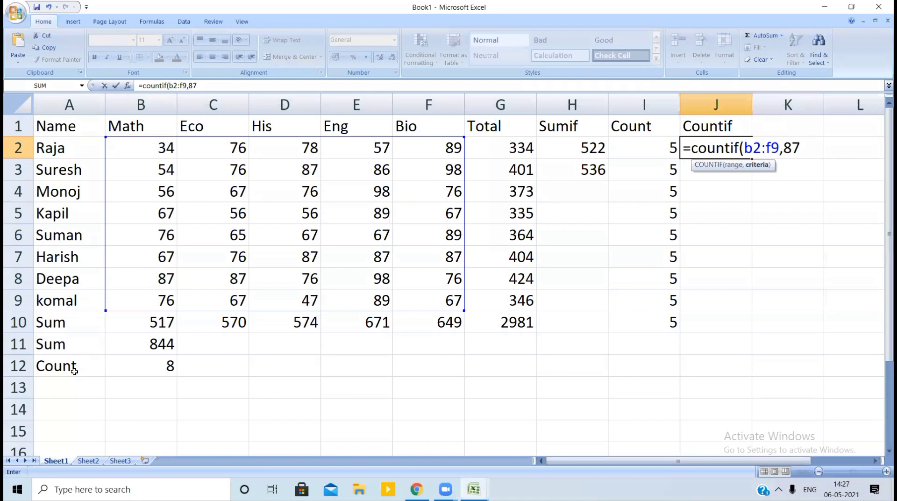
pyautogui.write(')')
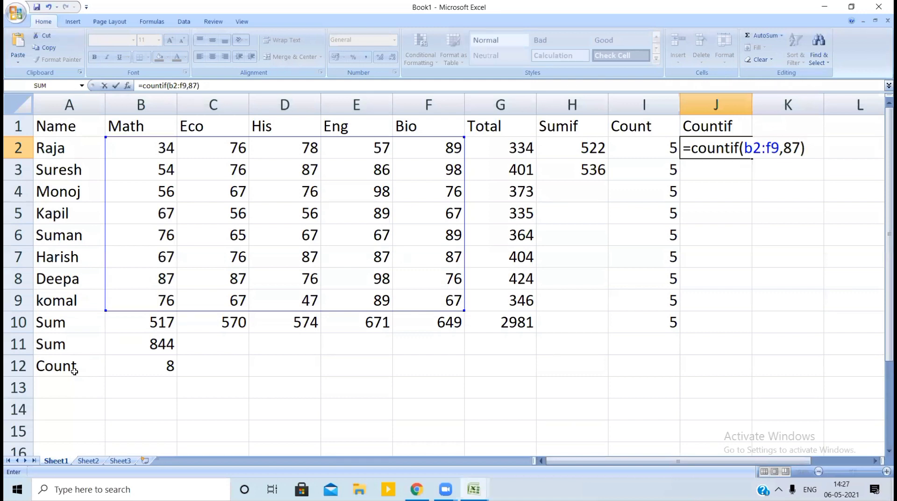
pyautogui.press('Return')
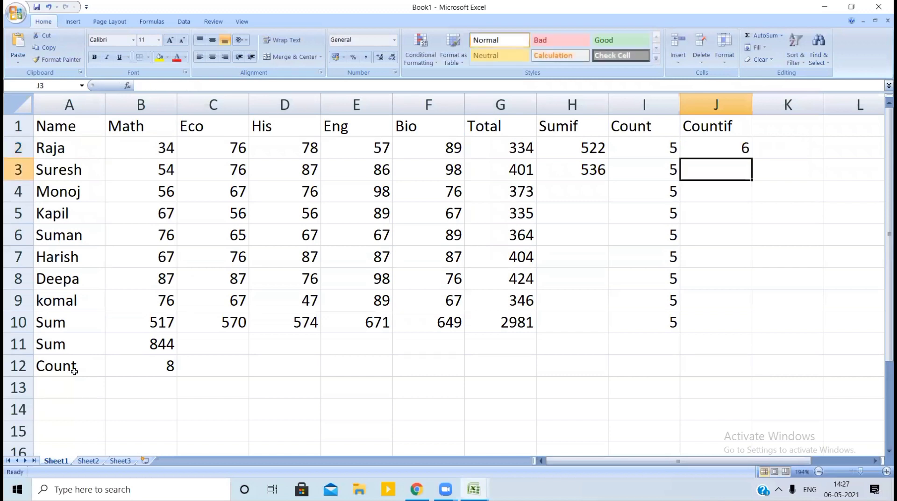
# Enter a COUNTIF formula in J3 that counts the marks in B2:F9 equal to 67
pyautogui.write('=')
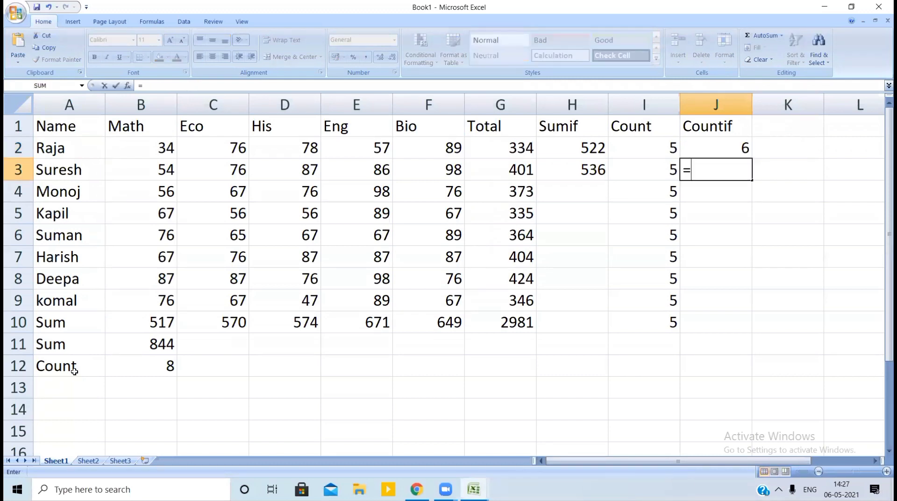
pyautogui.write('counti')
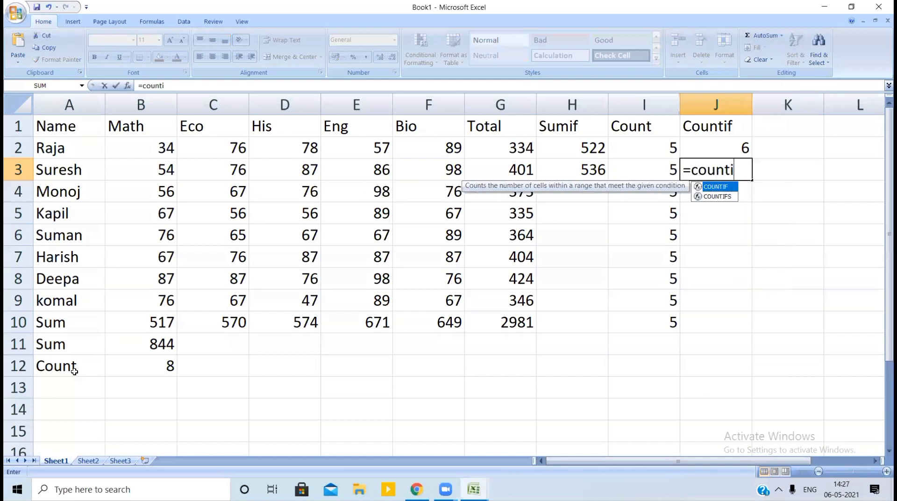
pyautogui.write('f(b2:f9')
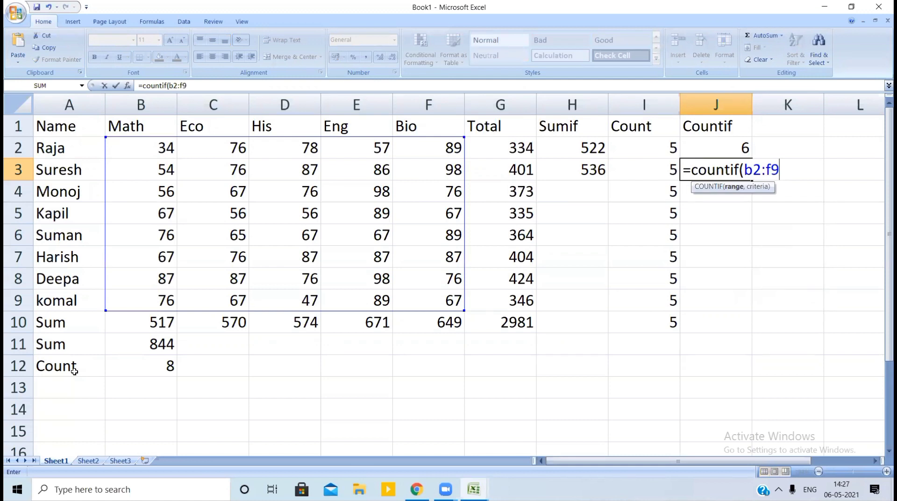
pyautogui.write(',67)')
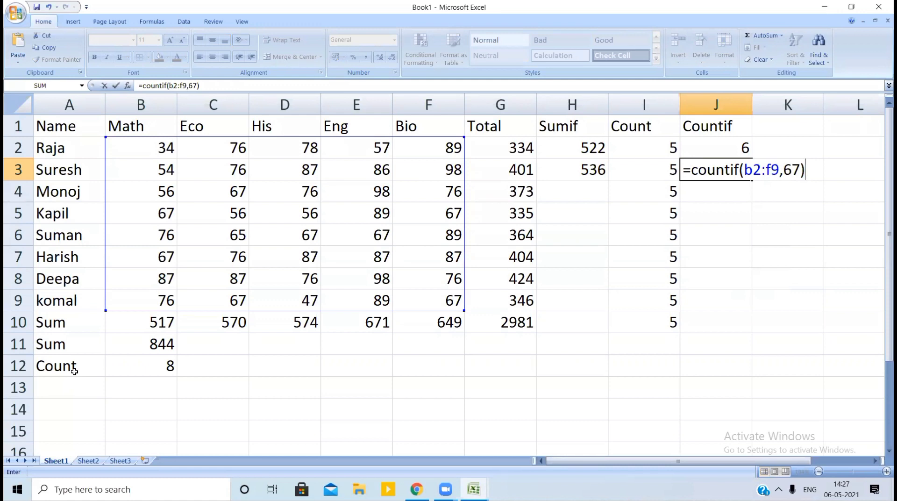
pyautogui.press('Return')
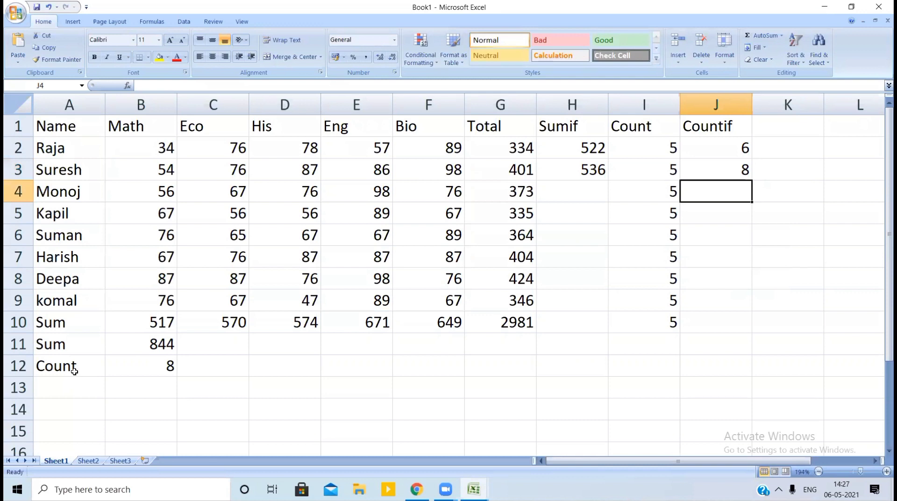
# Enter a COUNTIF formula in J4 that counts the marks in B2:F9 equal to 56
pyautogui.write('=countif')
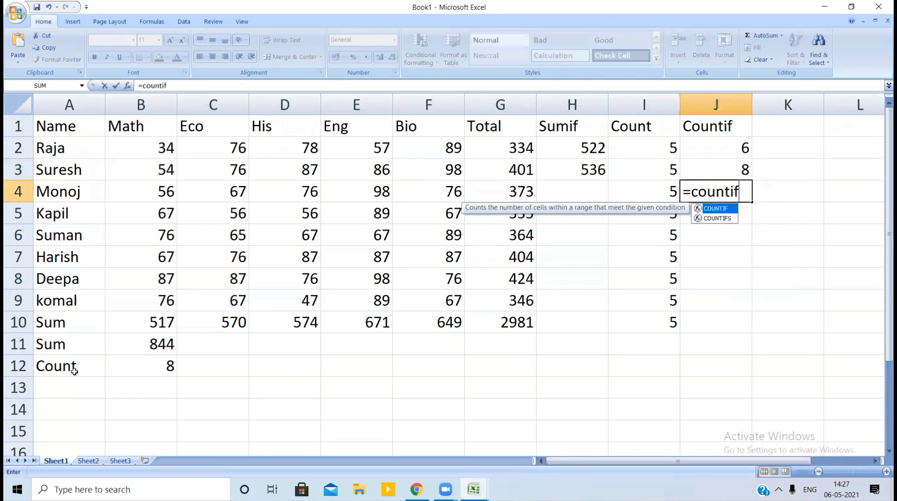
pyautogui.write('(b2')
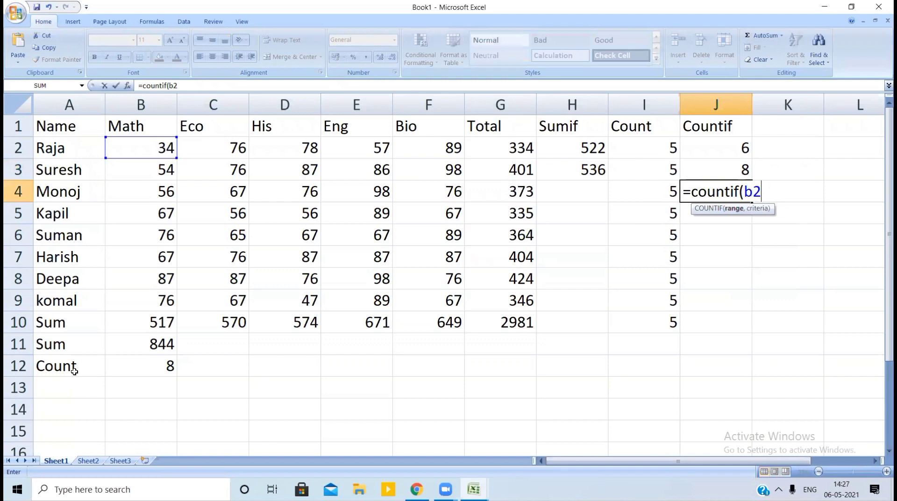
pyautogui.write(':f9,')
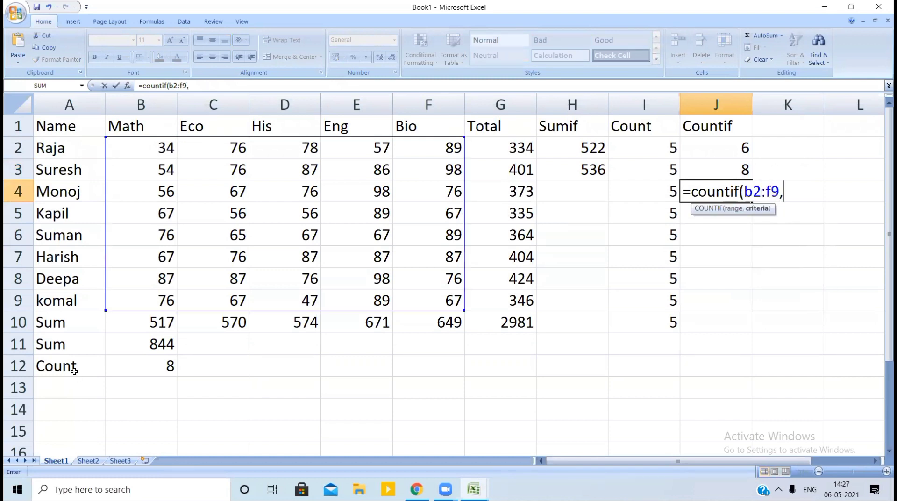
pyautogui.write('56)')
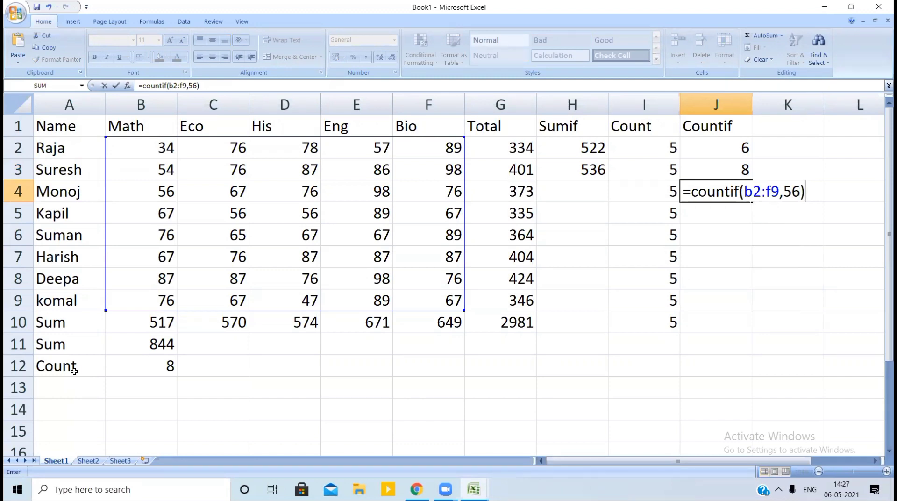
pyautogui.press('Return')
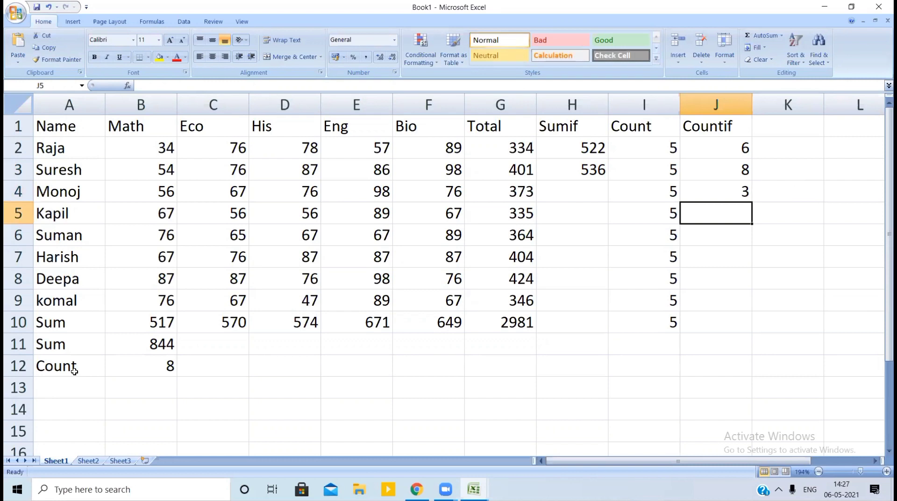
# Enter the heading Countblank in cell K1 and widen column K to fit it
pyautogui.press('Right')
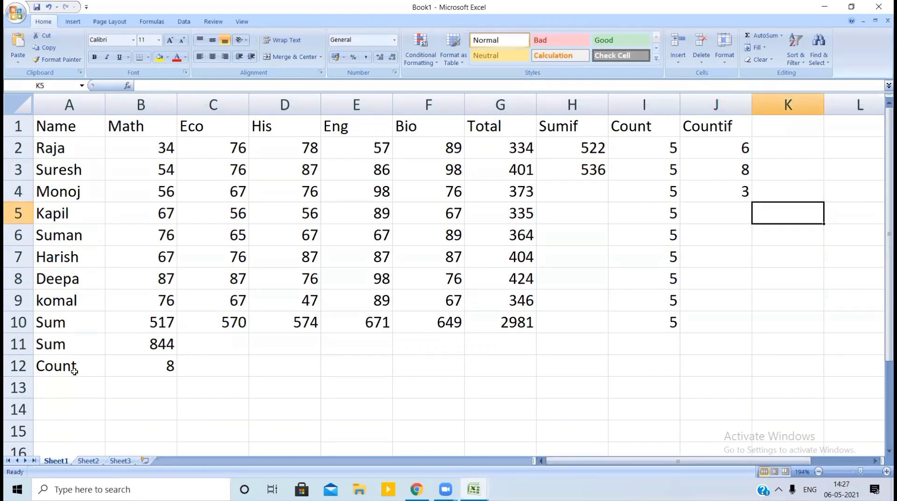
pyautogui.press('Up')
pyautogui.press('Up')
pyautogui.press('Up')
pyautogui.press('Up')
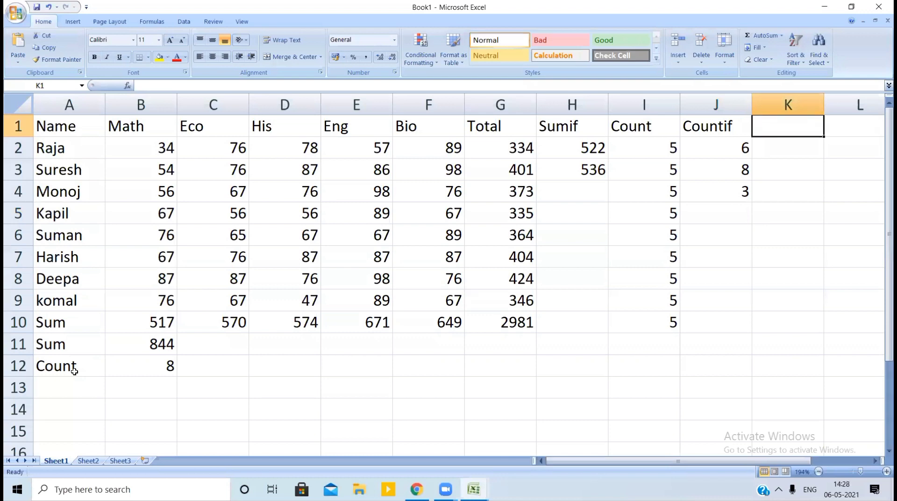
pyautogui.write('Cou')
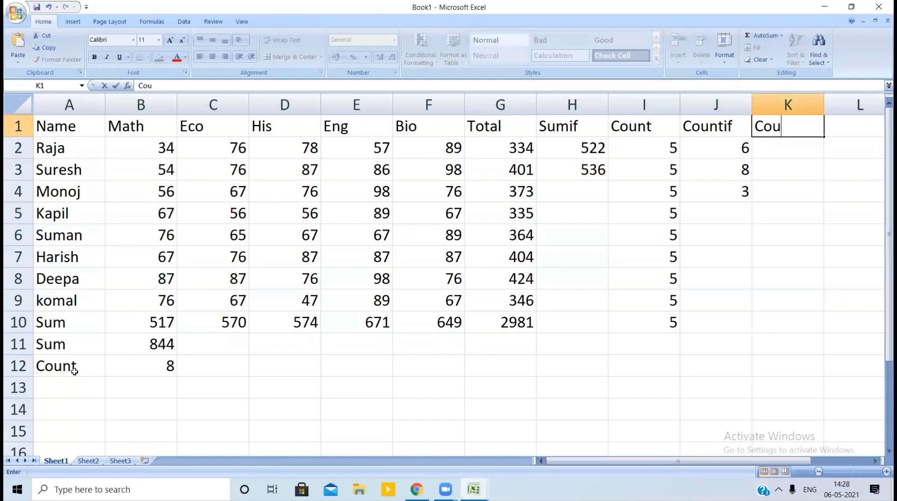
pyautogui.write('ntblank')
pyautogui.press('Return')
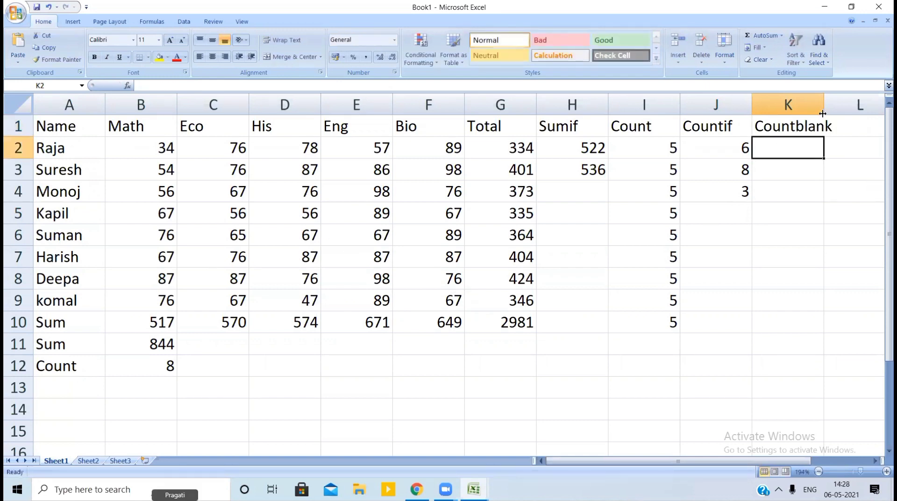
pyautogui.moveTo(822, 112); pyautogui.dragTo(848, 112)
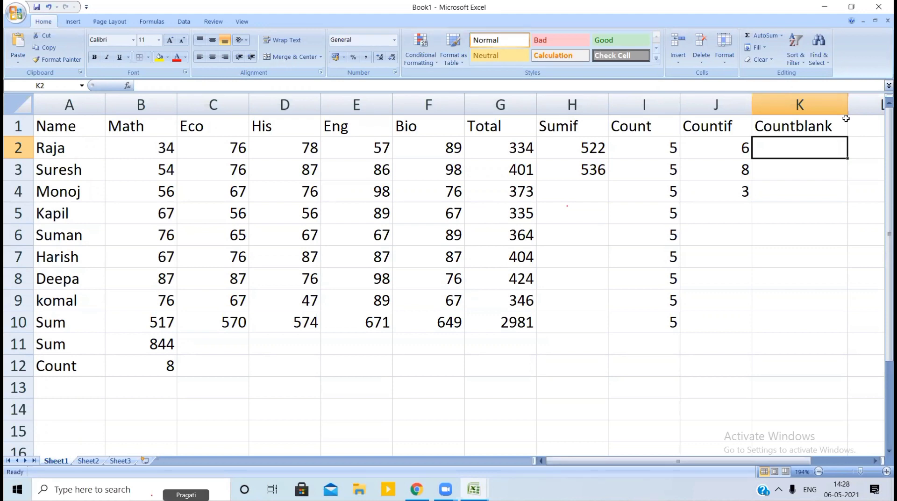
# Enter a COUNTBLANK formula in K2 that counts the empty cells in the marks range B2:F9
pyautogui.write('=c')
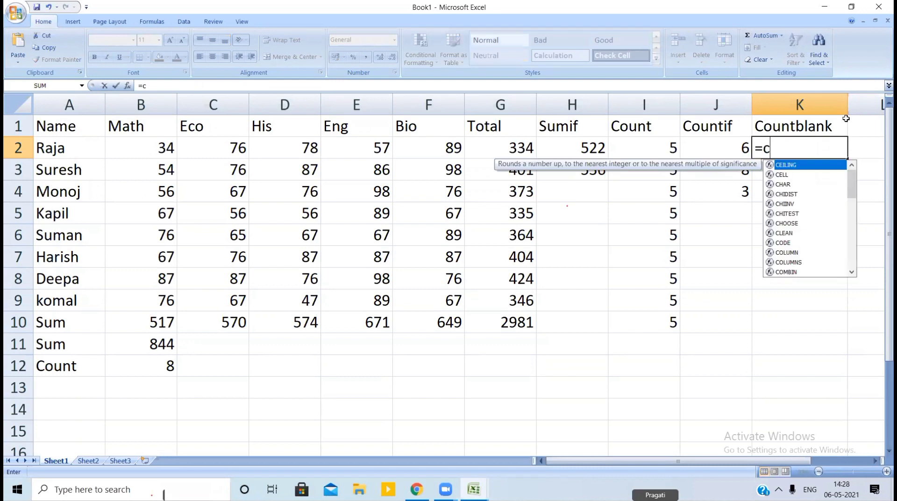
pyautogui.write('ountbla')
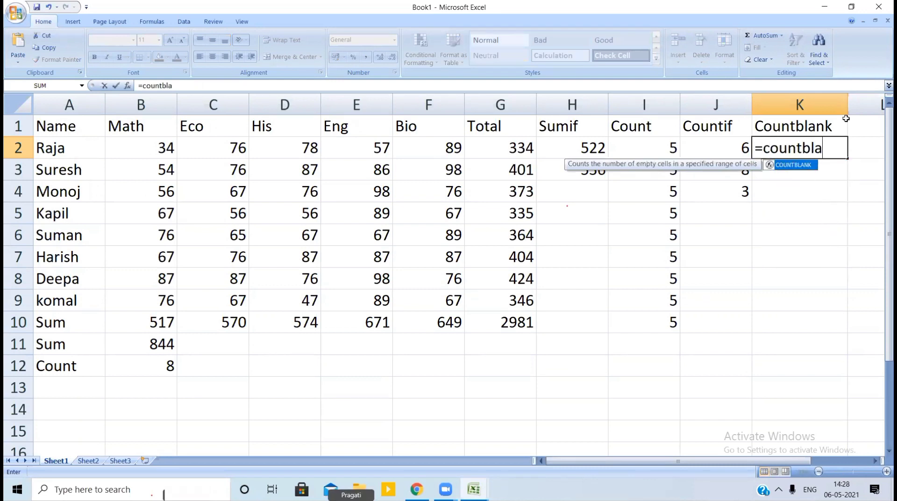
pyautogui.write('nk(')
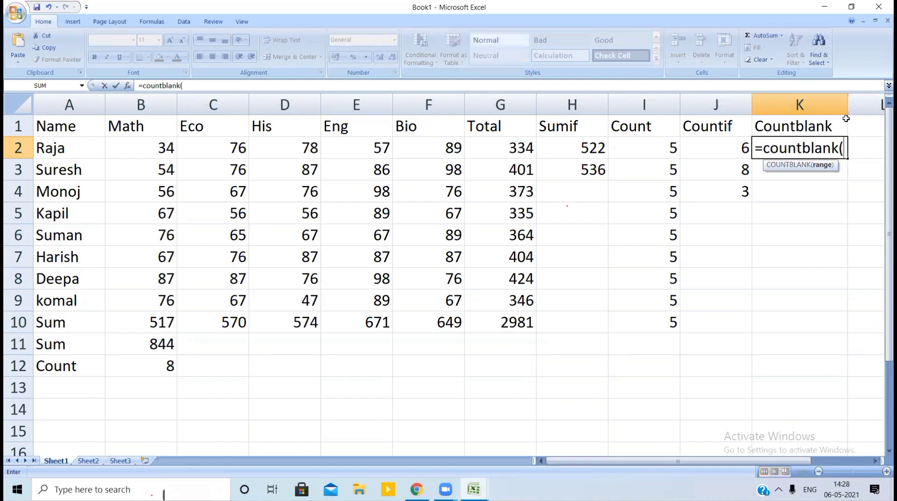
pyautogui.write('b2')
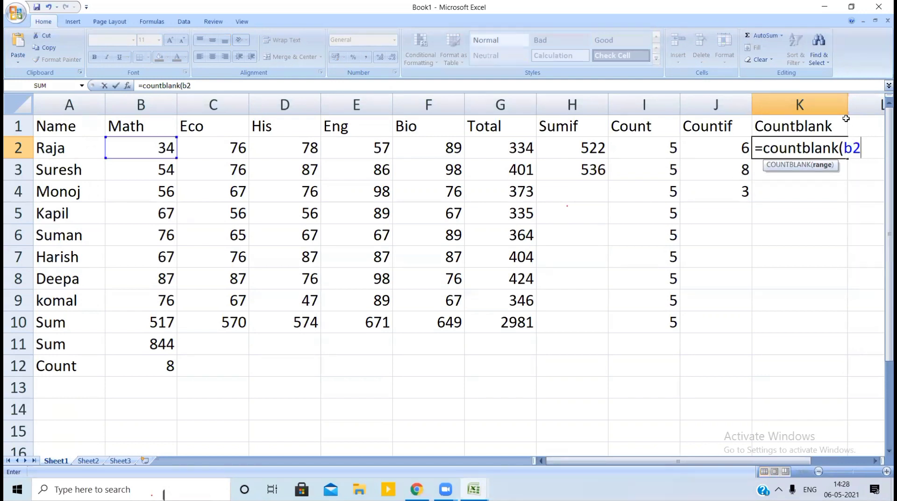
pyautogui.write(':f')
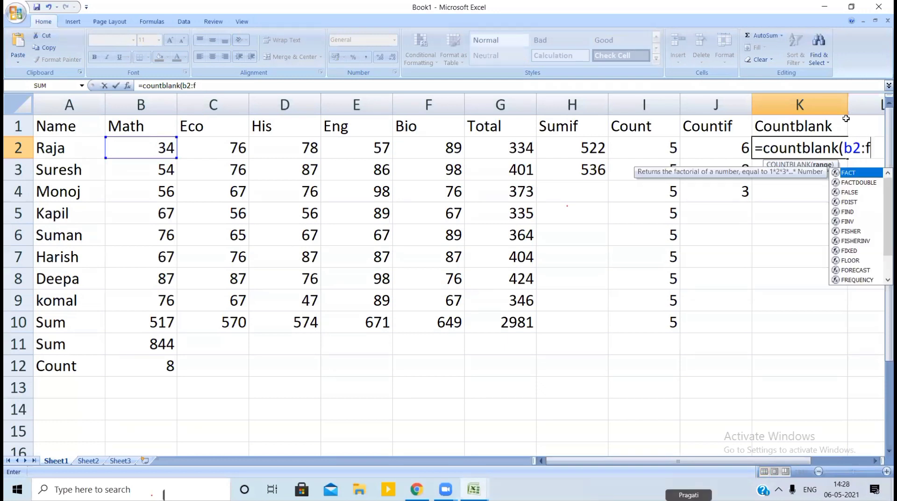
pyautogui.write('9)')
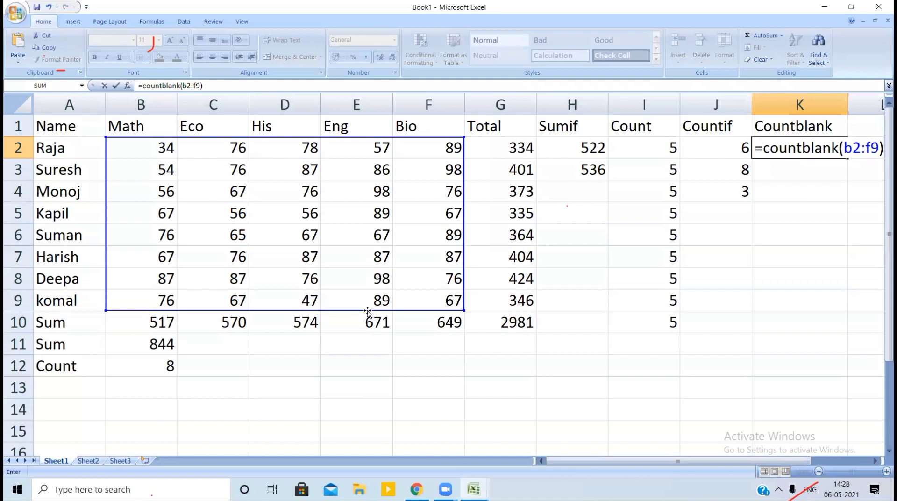
pyautogui.press('Return')
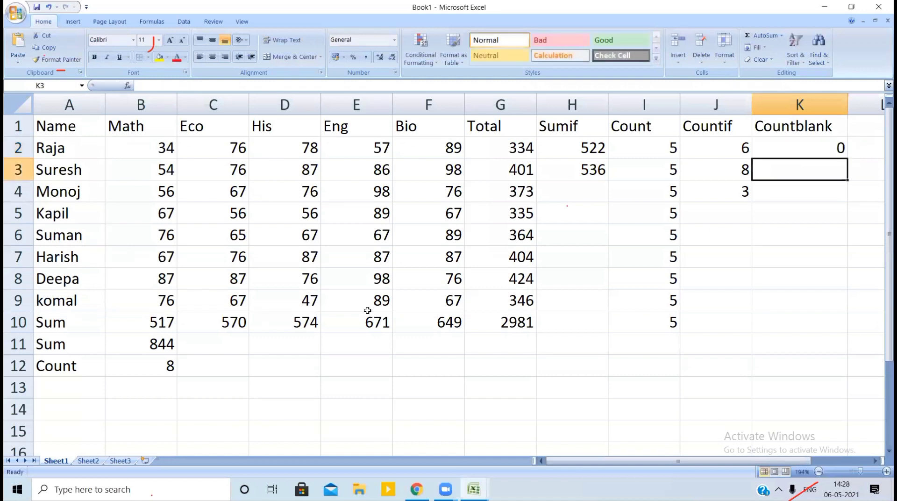
# Clear the marks in cells D6, F9 and F3 to test the COUNTBLANK formula in K2
pyautogui.press('Up')
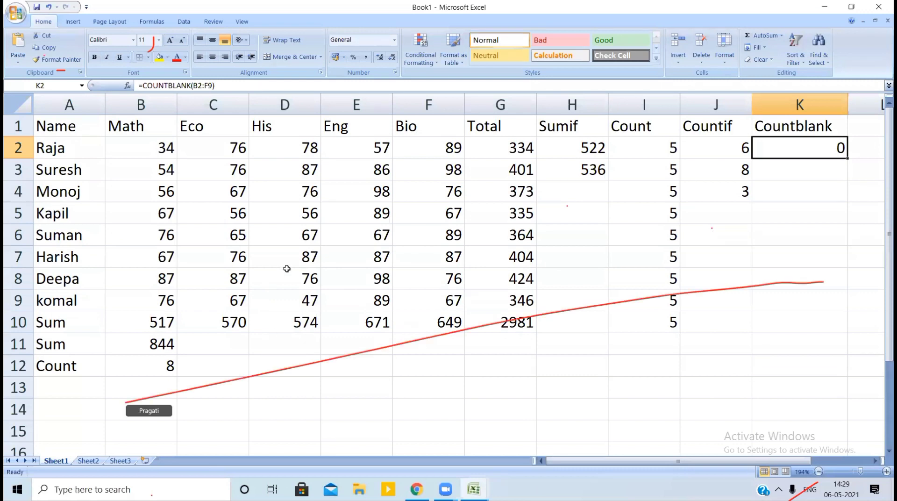
pyautogui.click(297, 241)
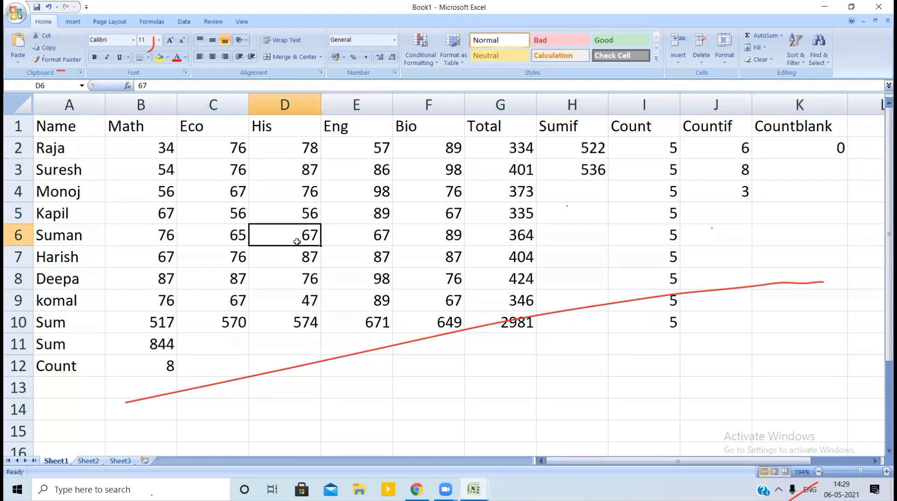
pyautogui.press('Delete')
pyautogui.click(430, 292)
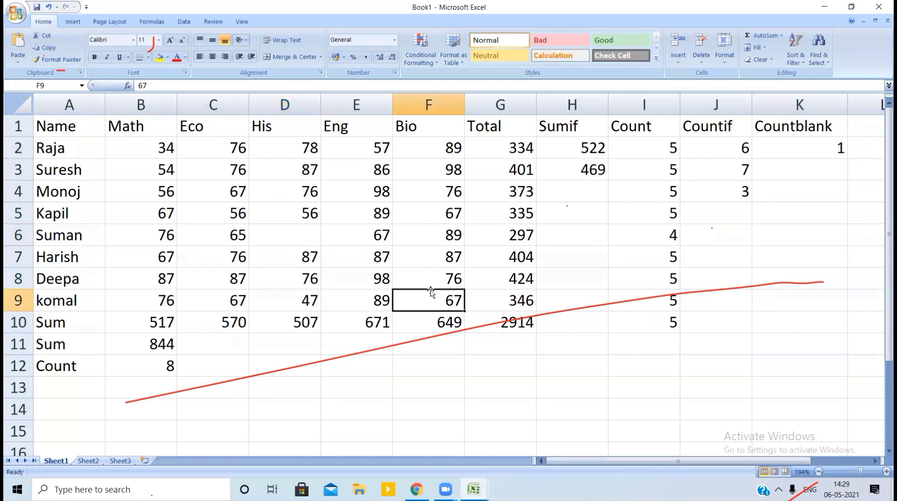
pyautogui.press('Delete')
pyautogui.click(443, 167)
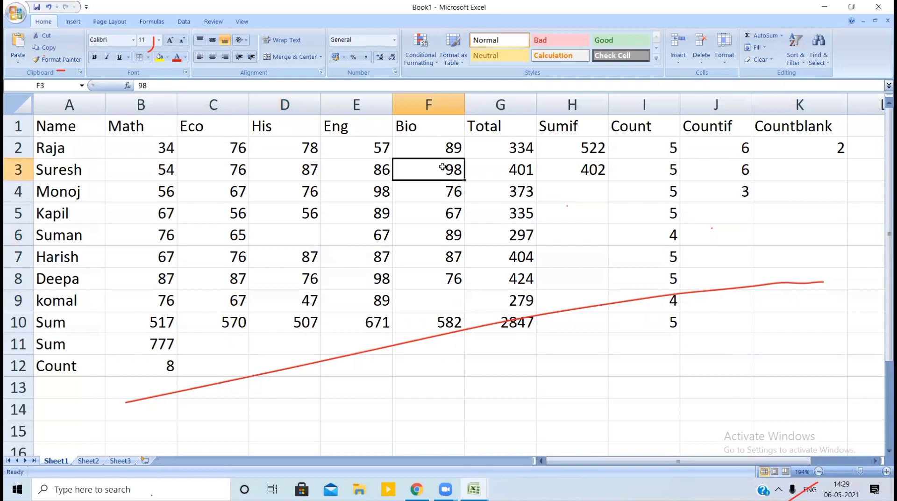
pyautogui.press('Delete')
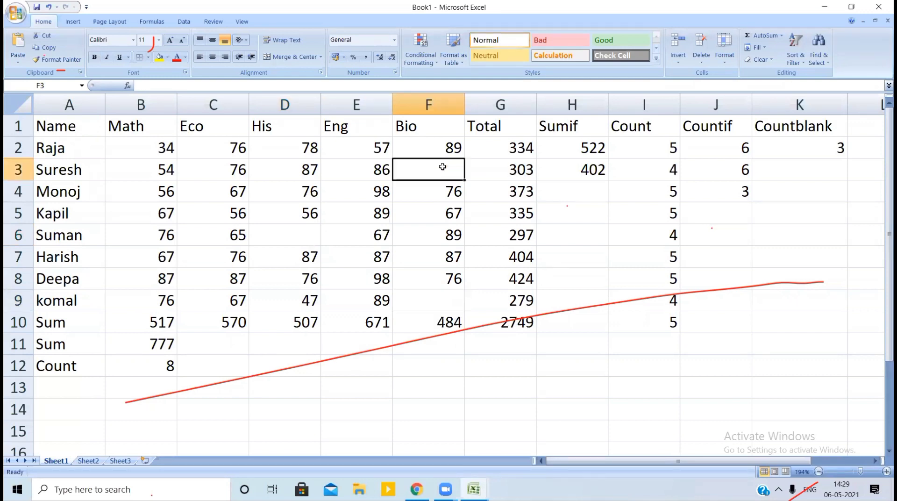
# Clear the marks in cells C5, B9, B3 and D8, and check the COUNTBLANK result in K2
pyautogui.click(193, 204)
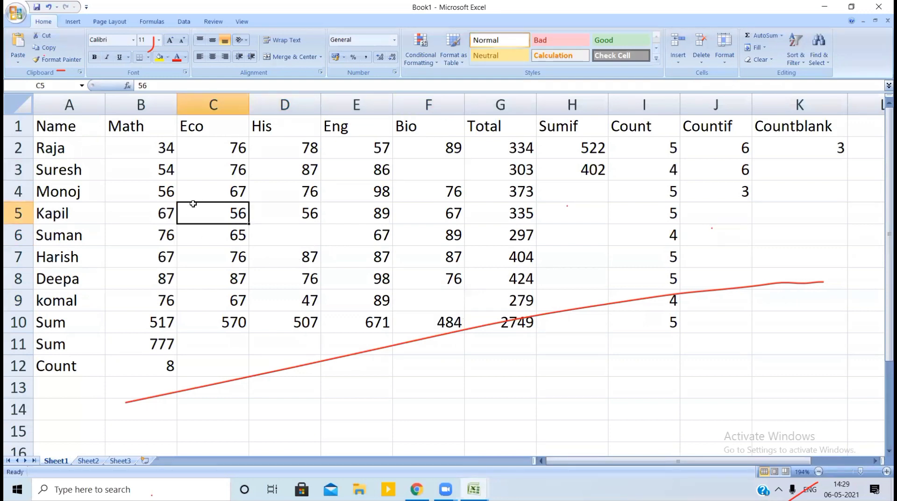
pyautogui.press('Delete')
pyautogui.click(173, 299)
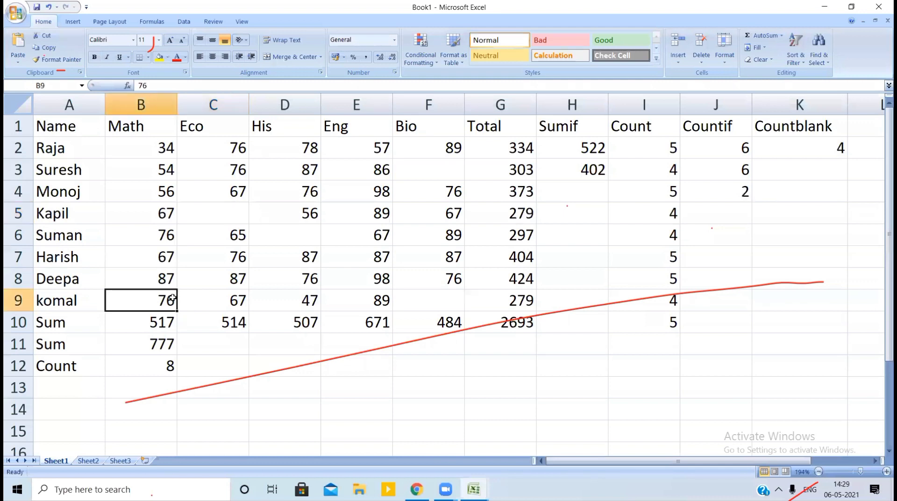
pyautogui.press('Delete')
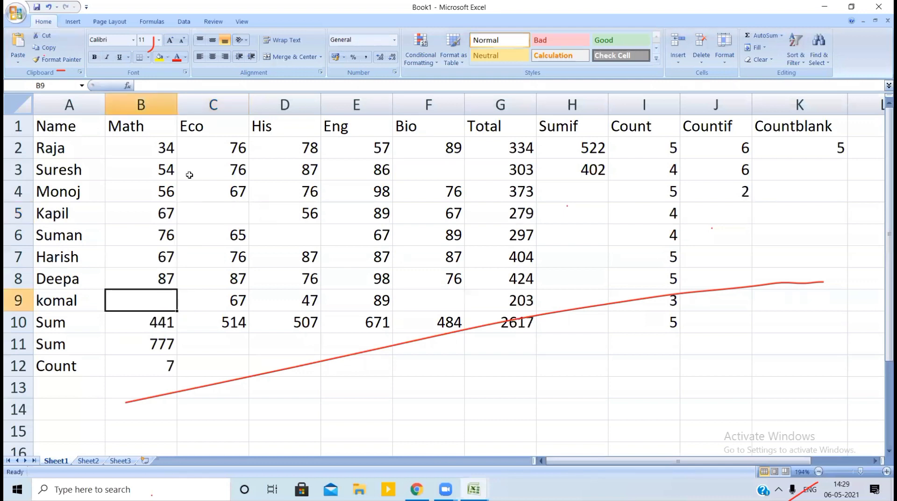
pyautogui.click(159, 162)
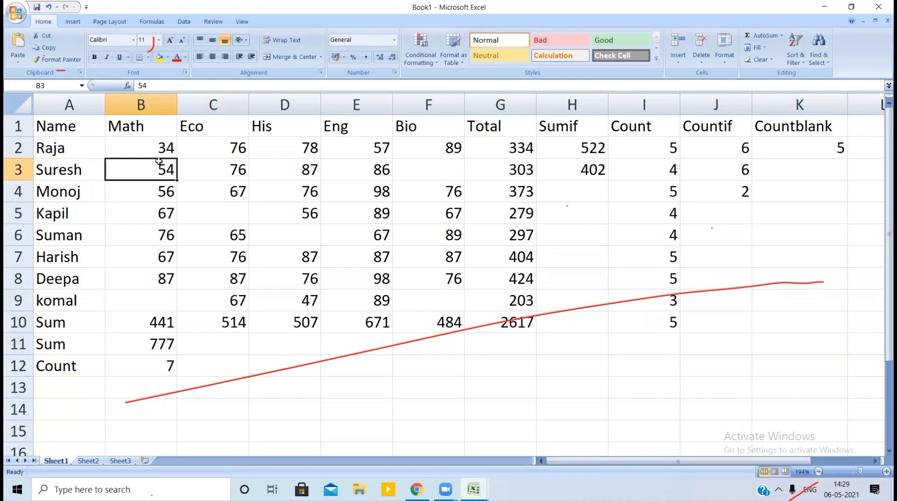
pyautogui.press('Delete')
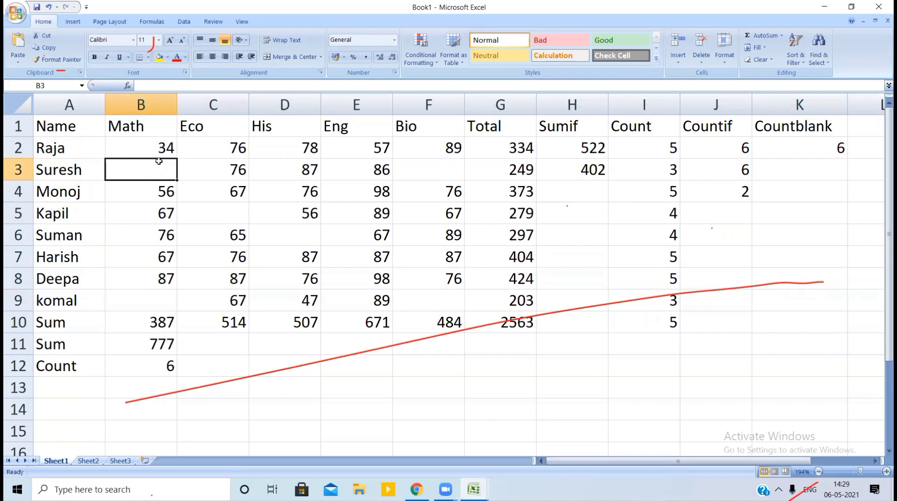
pyautogui.click(303, 279)
pyautogui.press('Delete')
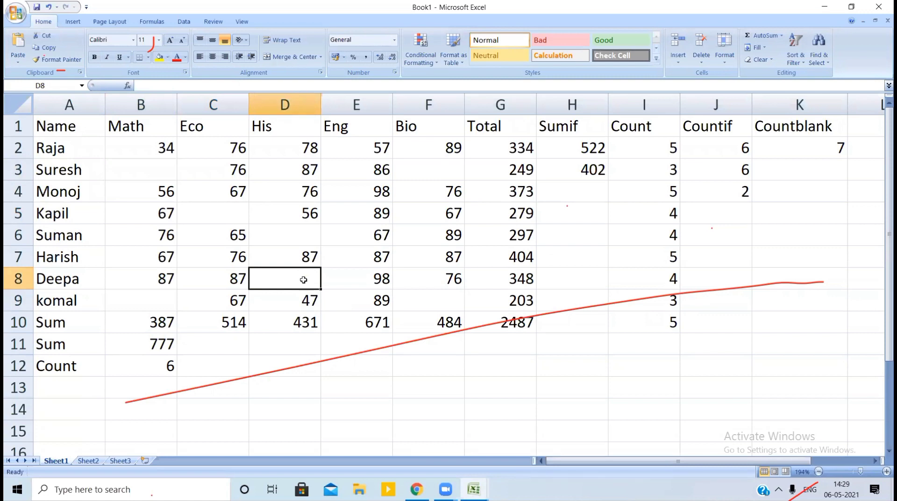
pyautogui.click(827, 150)
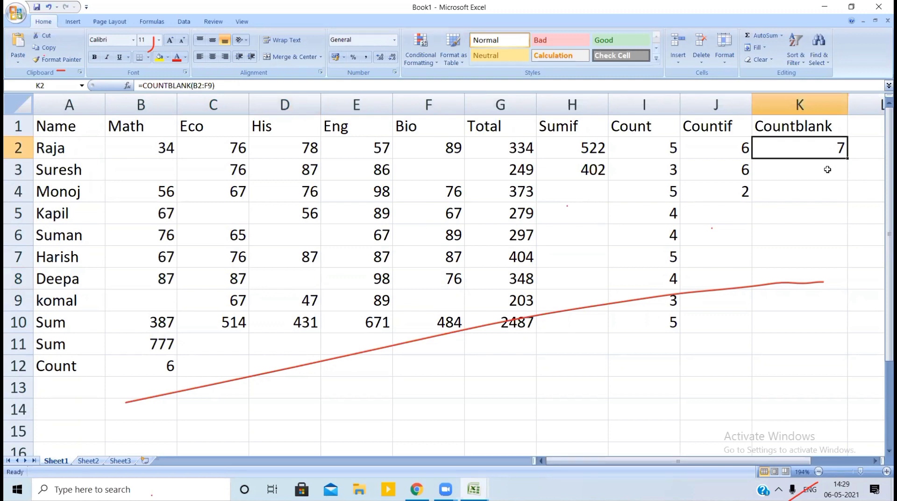
pyautogui.click(826, 168)
pyautogui.click(818, 150)
# Undo all seven mark deletions in the marks range B2:F9
pyautogui.click(165, 166)
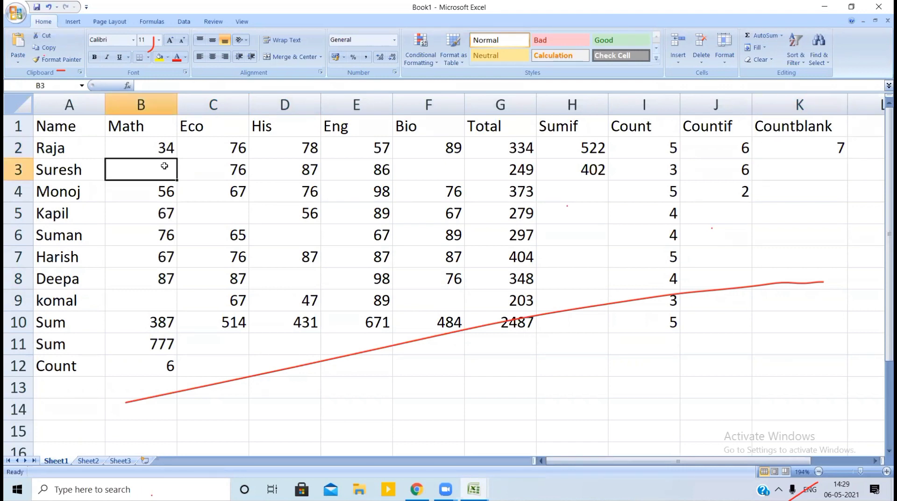
pyautogui.hotkey('ctrl', 'y')
pyautogui.hotkey('ctrl', 'y')
pyautogui.hotkey('ctrl', 'y')
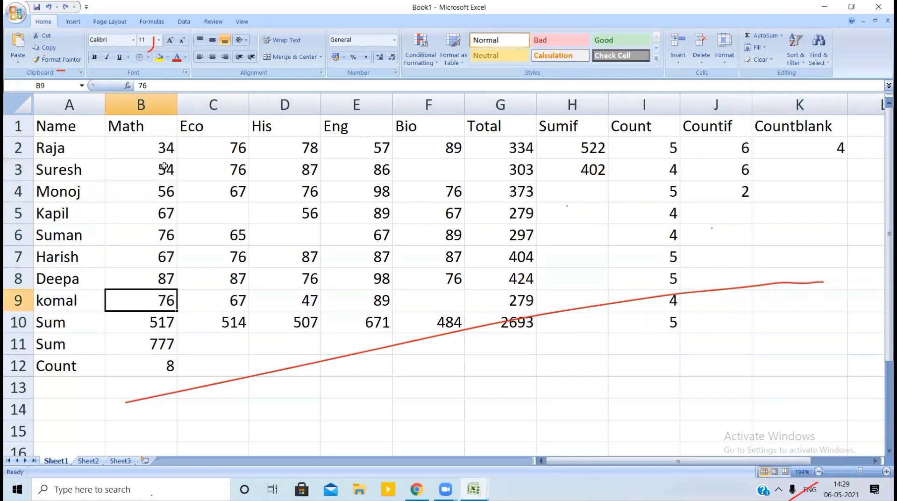
pyautogui.hotkey('ctrl', 'y')
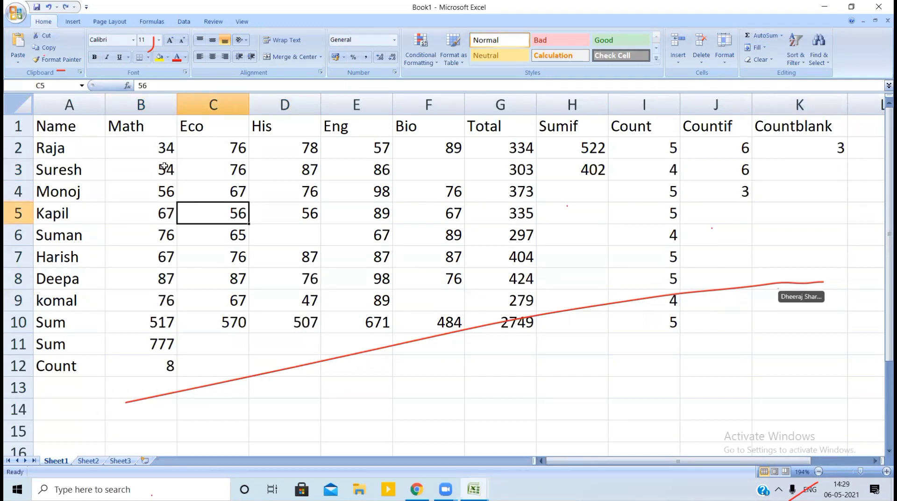
pyautogui.hotkey('ctrl', 'y')
pyautogui.hotkey('ctrl', 'y')
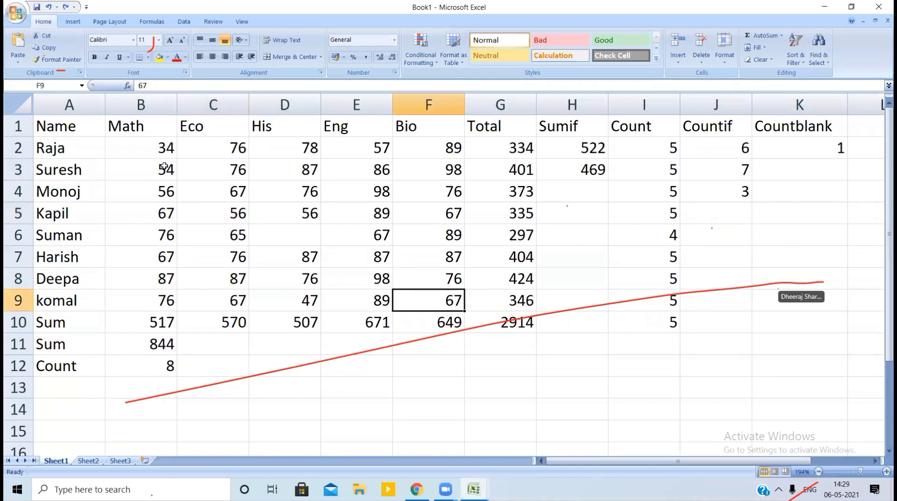
pyautogui.hotkey('ctrl', 'y')
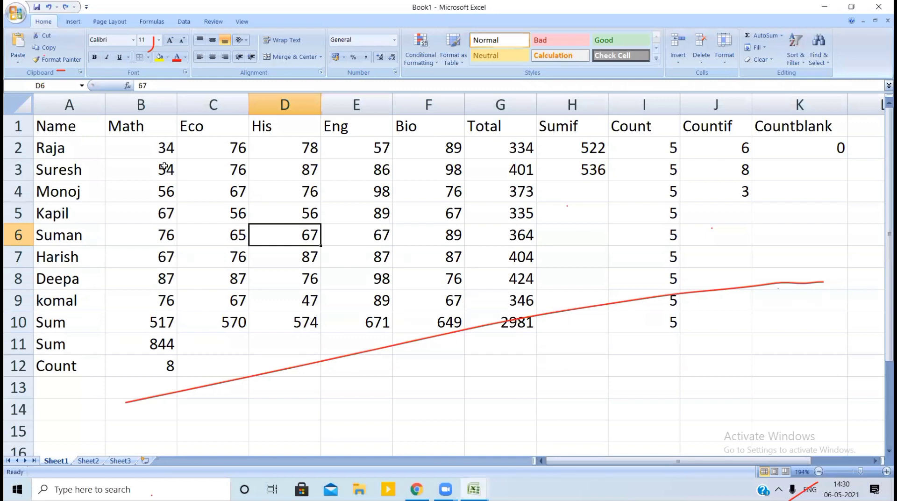
# Enter the heading Average in cell L1, beside the Countblank heading
pyautogui.press('Right')
pyautogui.press('Right')
pyautogui.press('Right')
pyautogui.press('Right')
pyautogui.press('Right')
pyautogui.press('Right')
pyautogui.press('Right')
pyautogui.press('Right')
pyautogui.press('Right')
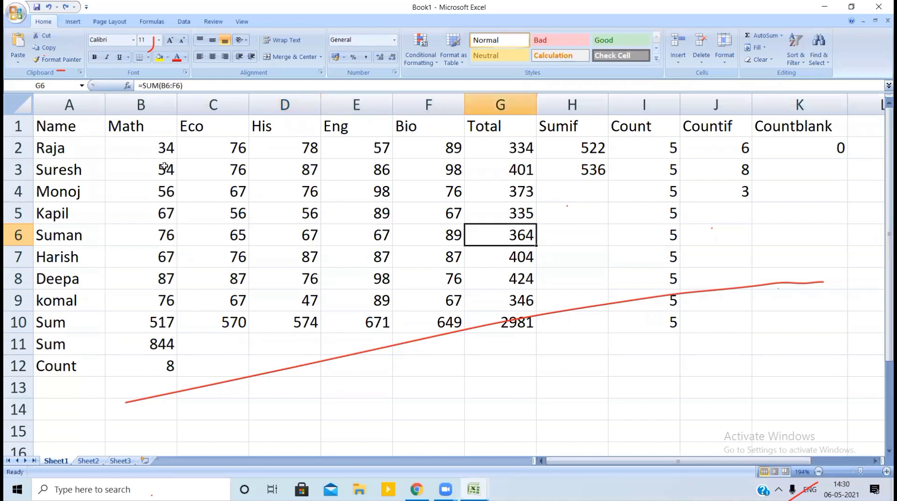
pyautogui.press('Left')
pyautogui.press('Left')
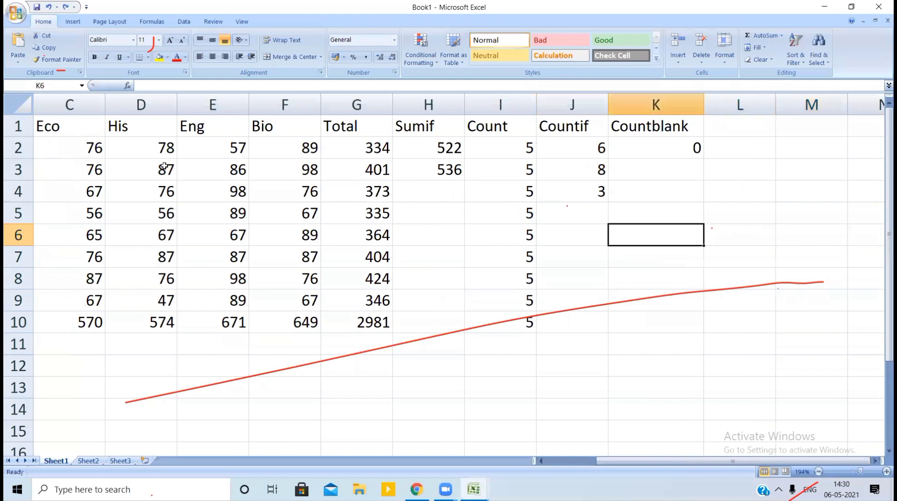
pyautogui.press('Up')
pyautogui.press('Up')
pyautogui.press('Up')
pyautogui.press('Up')
pyautogui.press('Up')
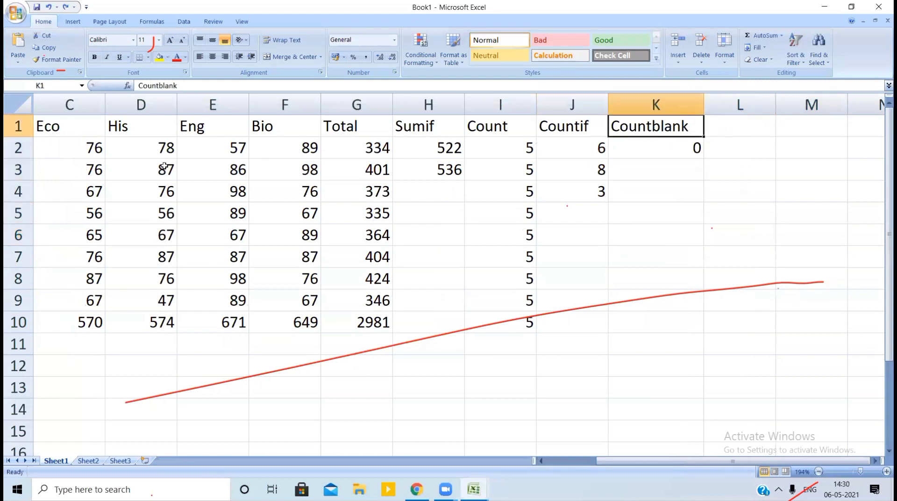
pyautogui.press('Right')
pyautogui.write('A')
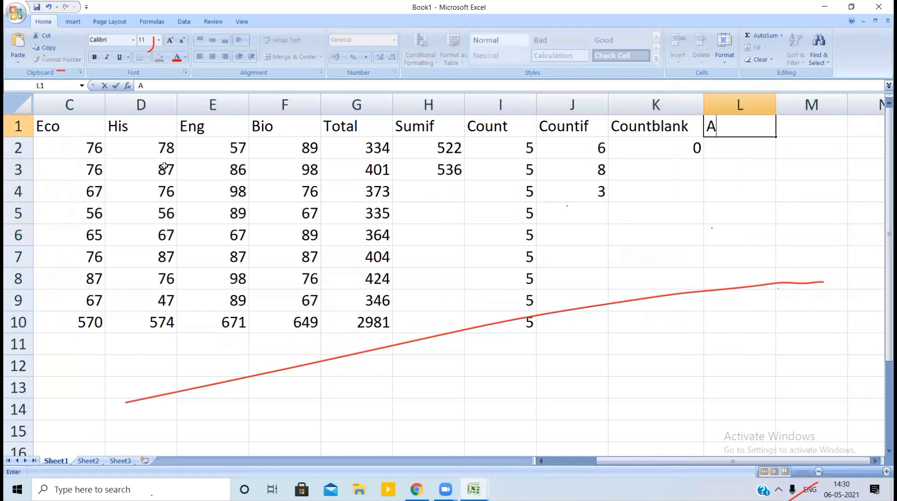
pyautogui.write('verage')
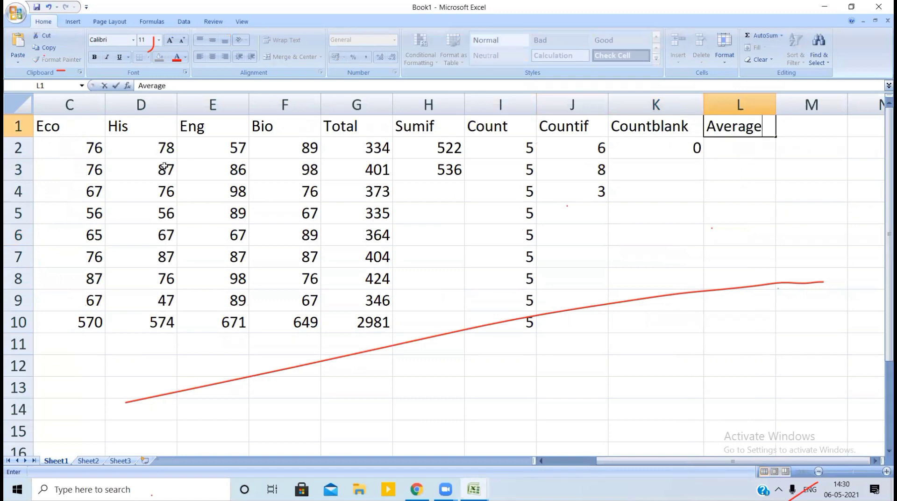
pyautogui.press('Return')
# Enter an AVERAGE formula in L2 that averages the first student's marks in B2:F2
pyautogui.write('=')
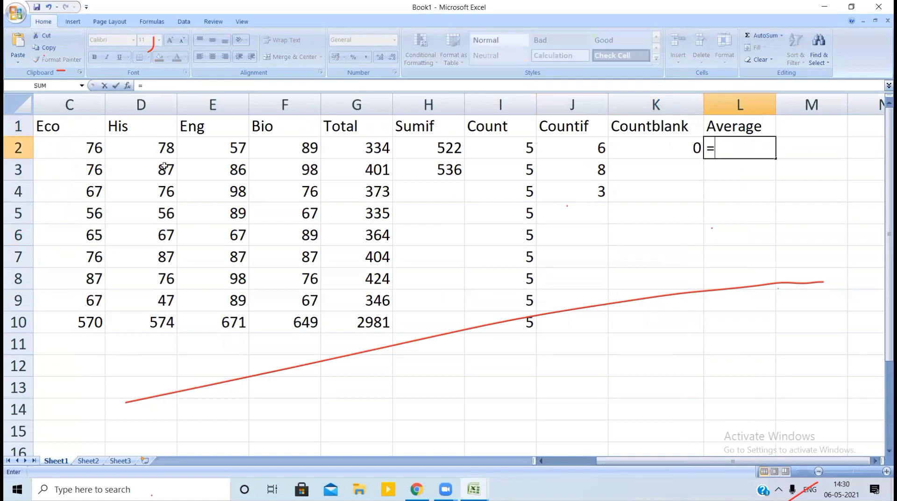
pyautogui.write('average(')
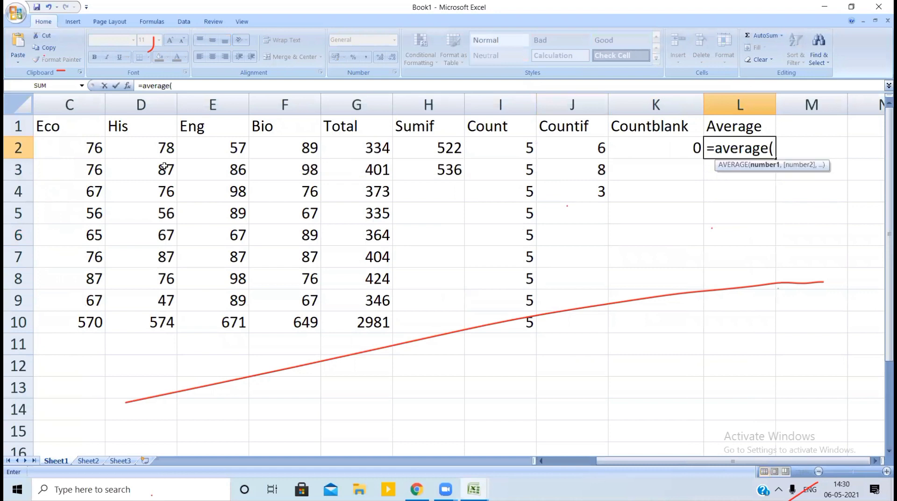
pyautogui.write('b2:f2)')
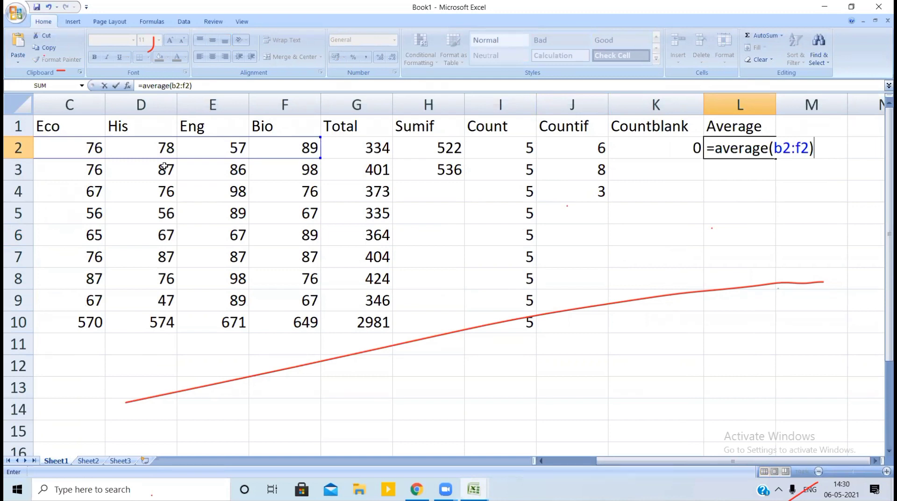
pyautogui.press('Return')
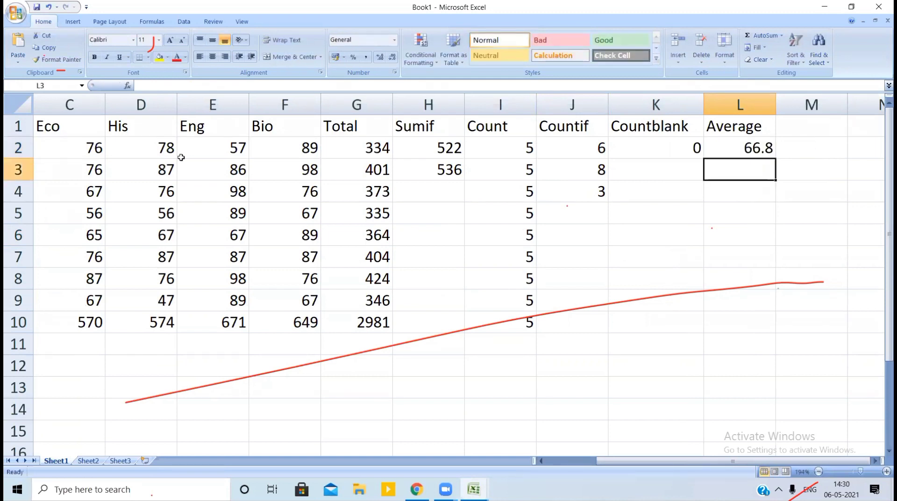
# Fill the AVERAGE formula from L2 down to L10 and review the formula in L2
pyautogui.click(721, 144)
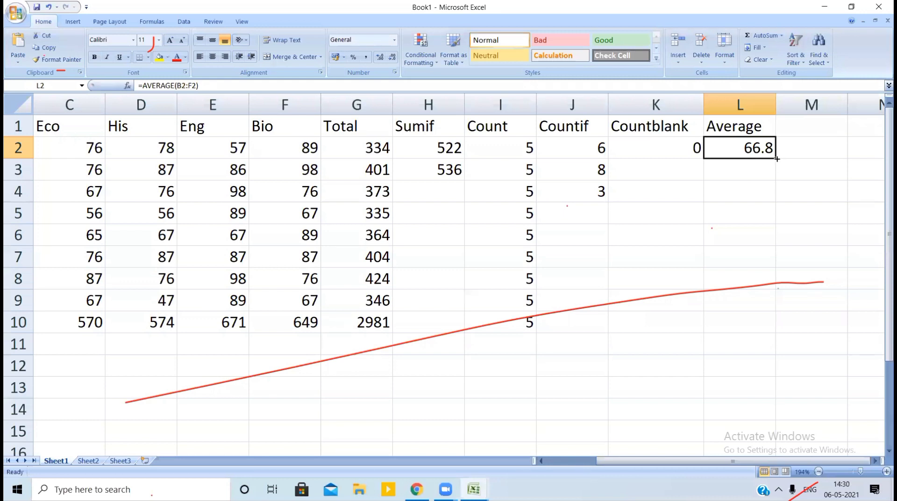
pyautogui.moveTo(777, 159); pyautogui.dragTo(802, 339)
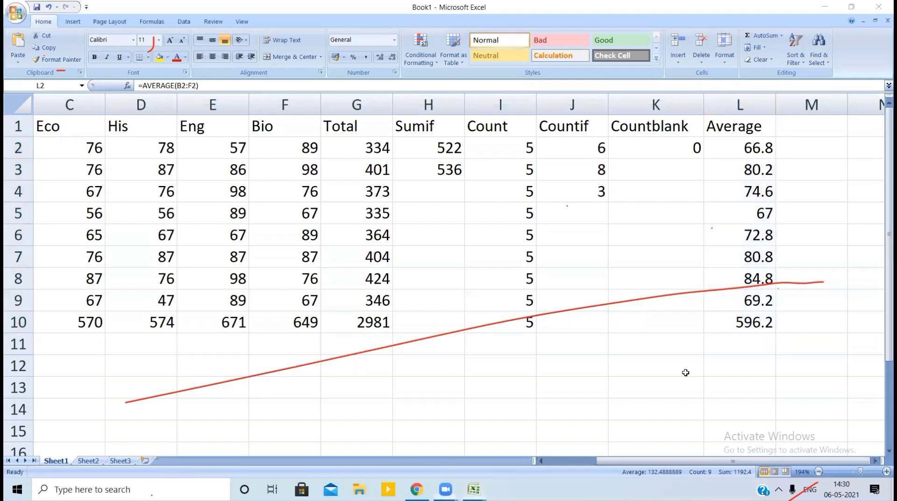
pyautogui.click(598, 305)
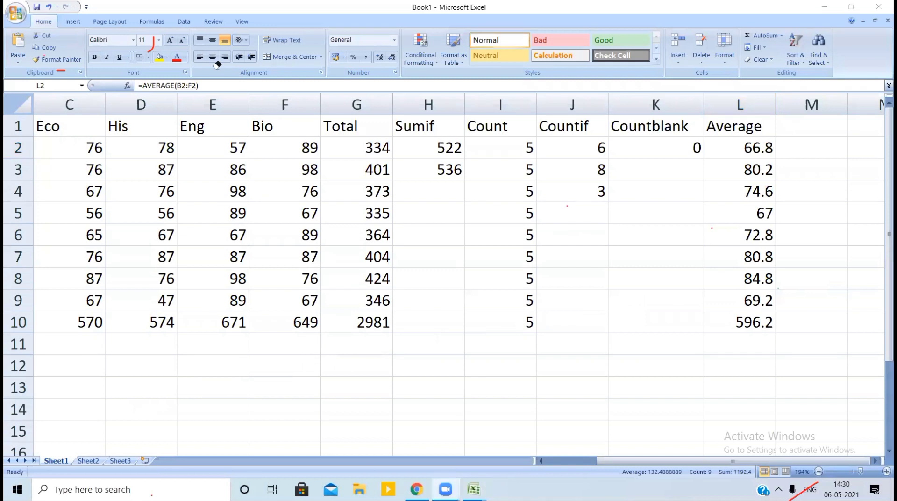
pyautogui.click(686, 297)
pyautogui.click(761, 248)
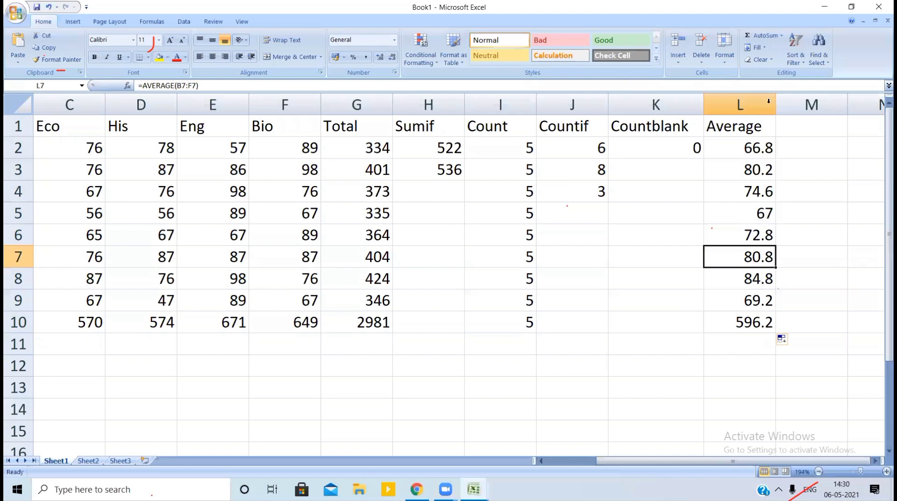
pyautogui.click(797, 132)
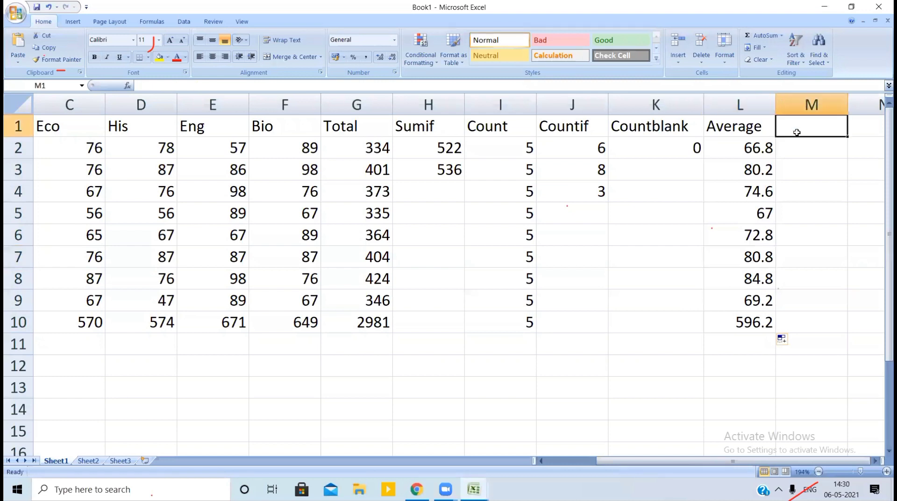
pyautogui.click(750, 146)
pyautogui.doubleClick(750, 147)
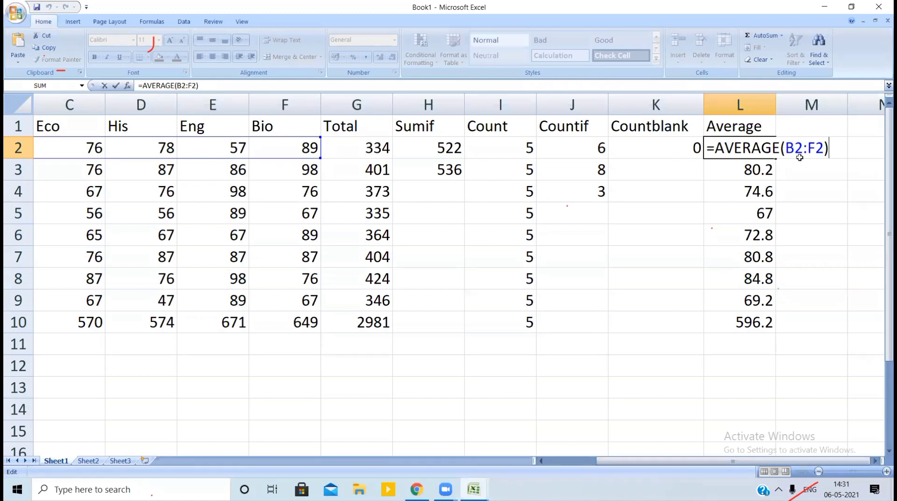
pyautogui.press('Return')
# Enter the heading Product in cell M1
pyautogui.click(809, 121)
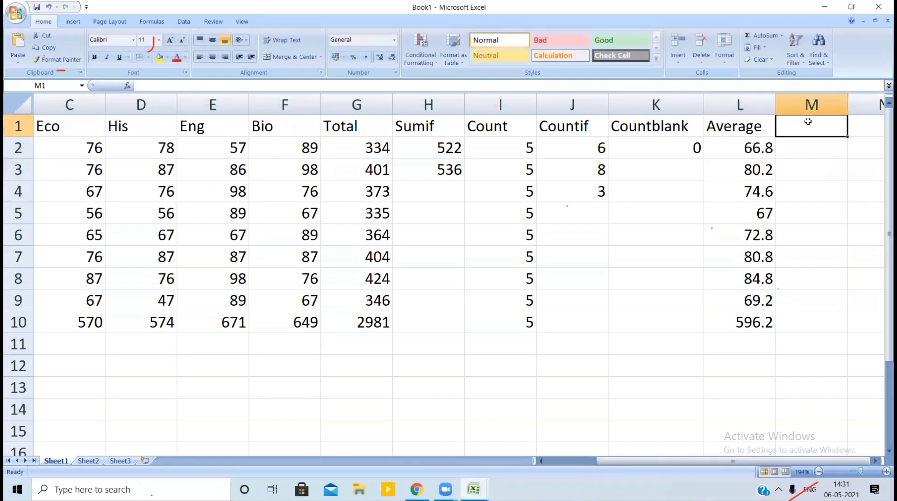
pyautogui.write('Product')
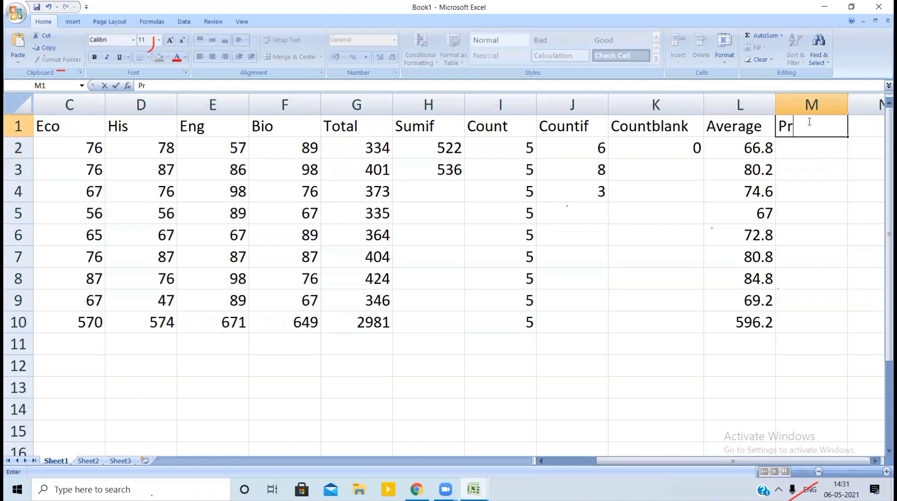
pyautogui.press('Return')
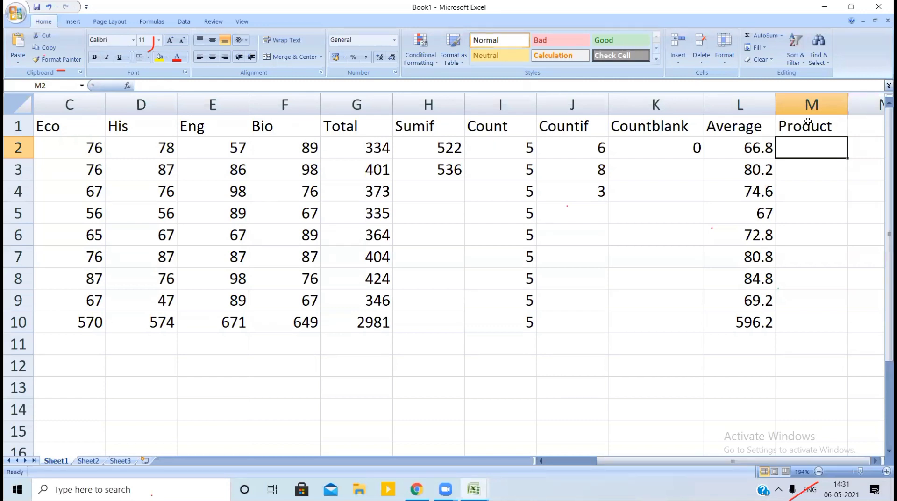
# Enter a PRODUCT formula in M2 that multiplies the first student's marks in B2:F2
pyautogui.write('=')
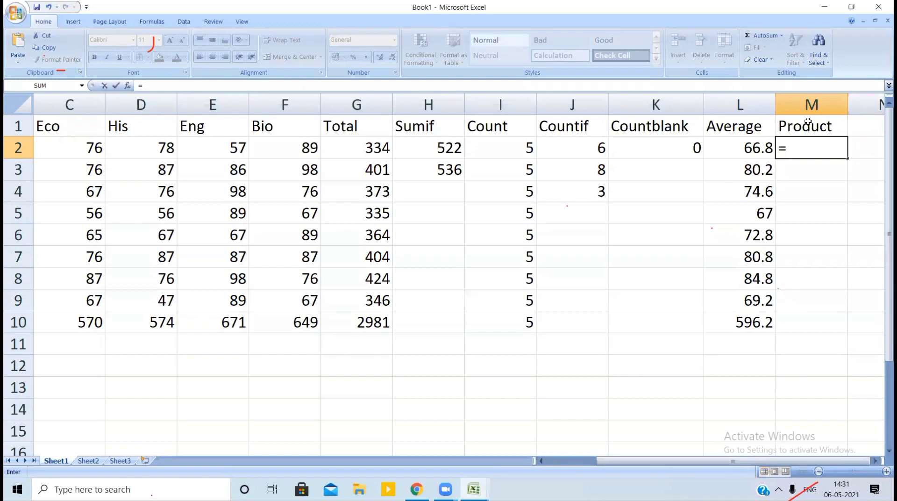
pyautogui.write('produc')
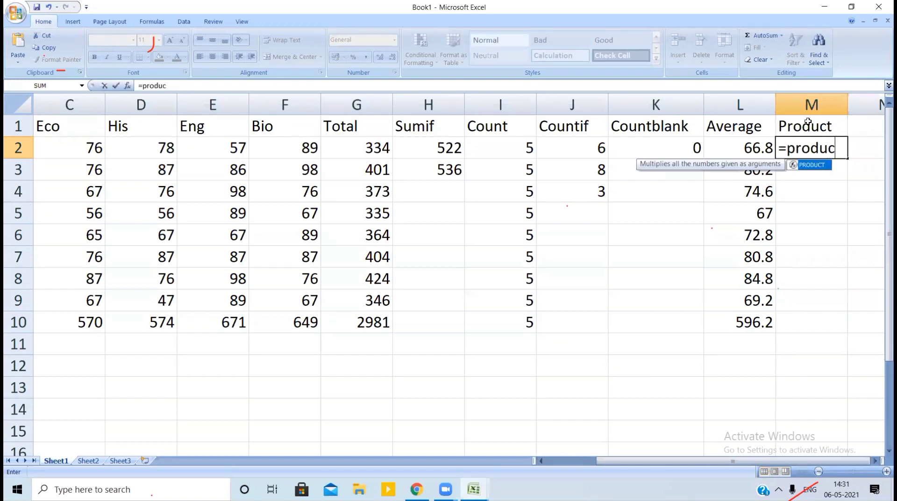
pyautogui.write('t(b2:')
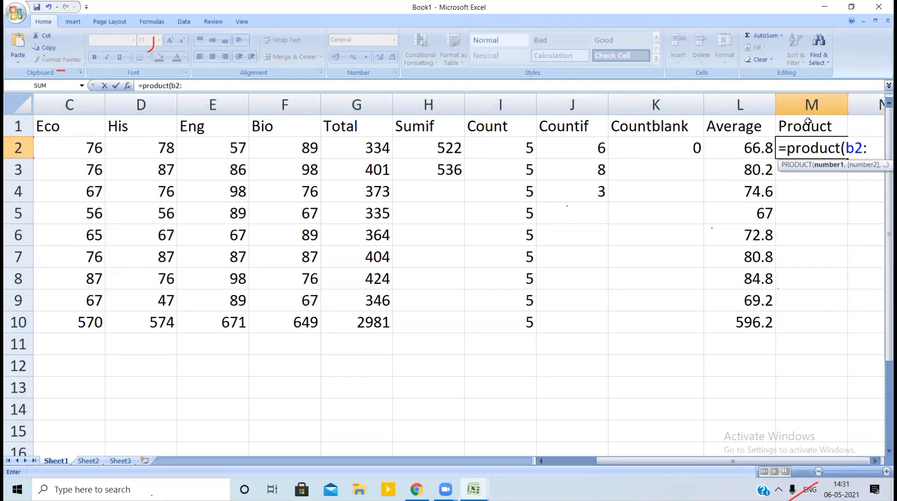
pyautogui.write('f2')
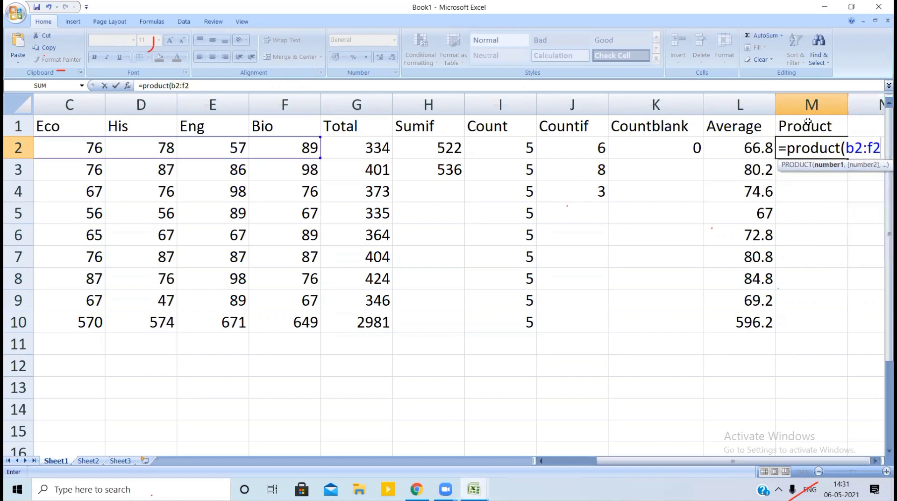
pyautogui.write(')')
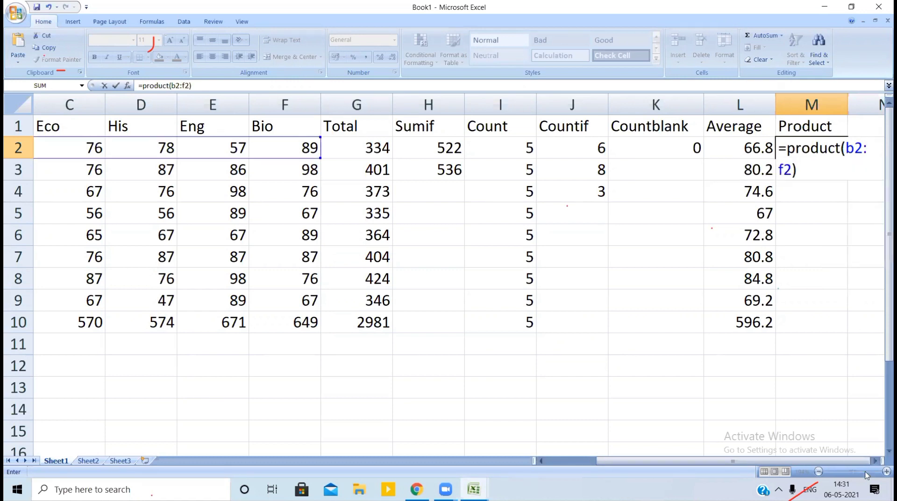
pyautogui.click(877, 461)
pyautogui.click(876, 461)
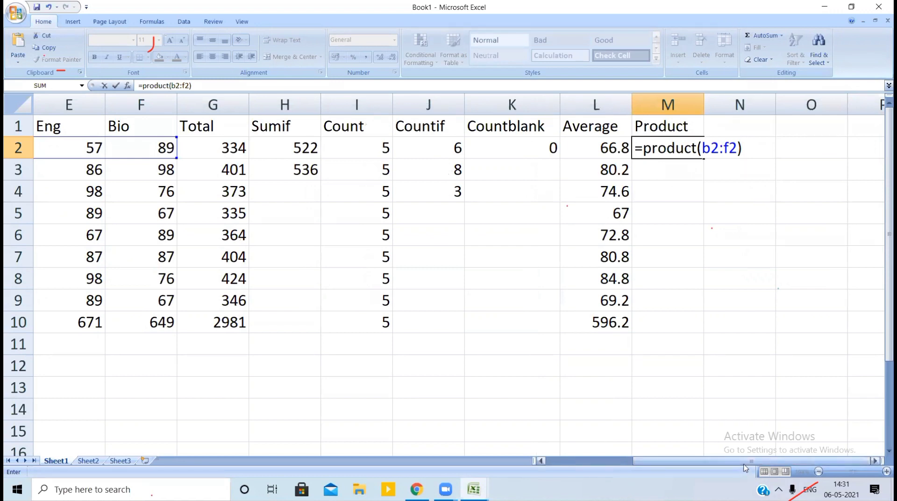
pyautogui.moveTo(745, 466); pyautogui.dragTo(647, 464)
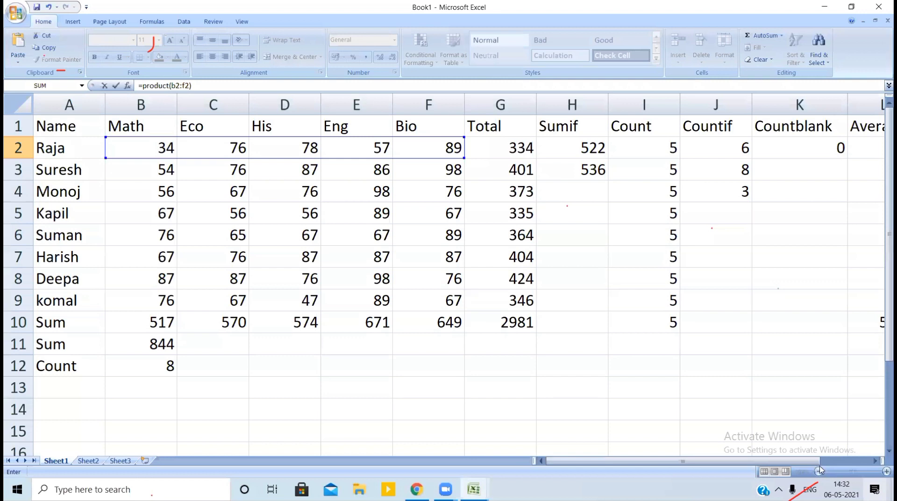
pyautogui.moveTo(812, 464); pyautogui.dragTo(869, 468)
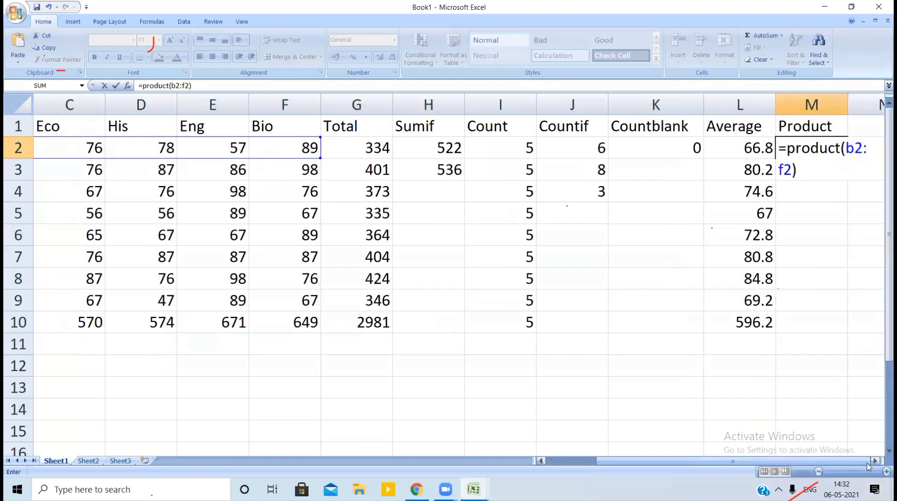
pyautogui.press('Return')
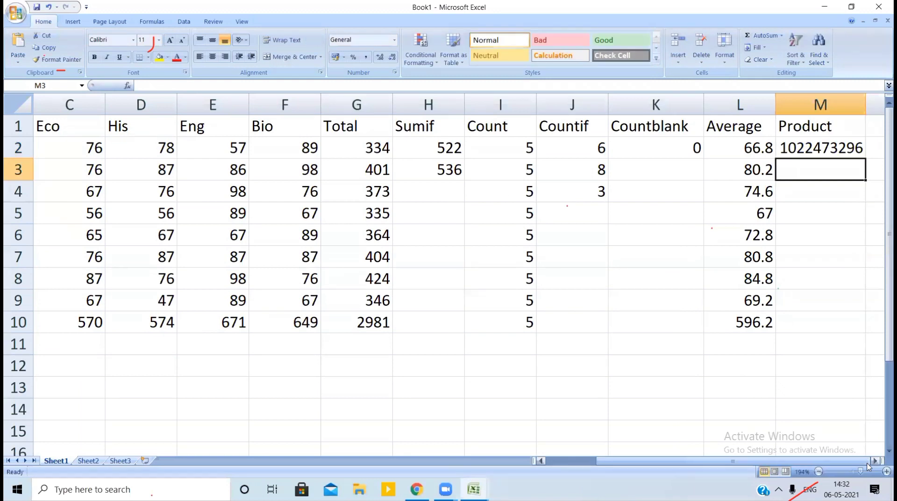
pyautogui.press('Up')
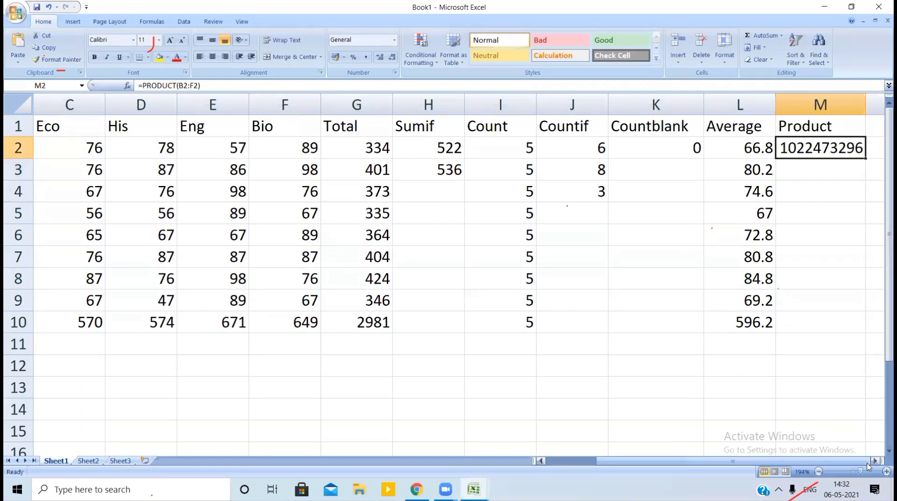
# Enter the row label Product in cell A13, below the Count label
pyautogui.press('Down')
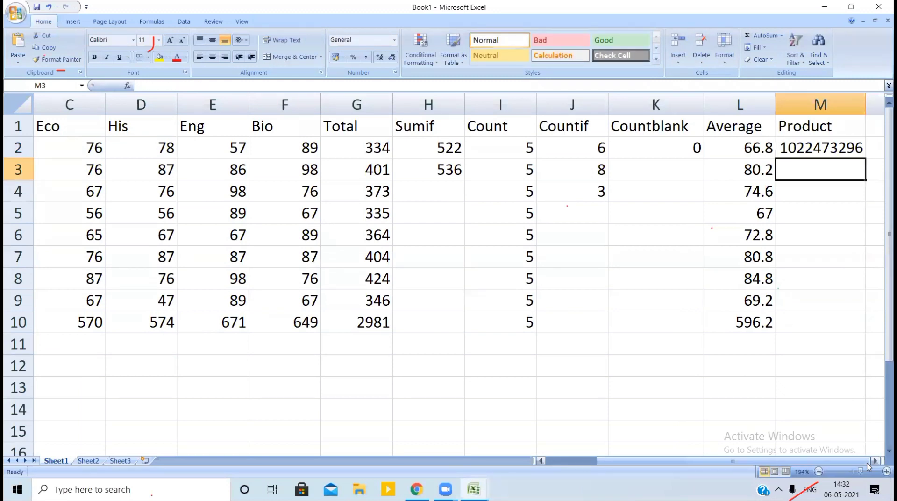
pyautogui.press('Down')
pyautogui.press('Down')
pyautogui.press('Down')
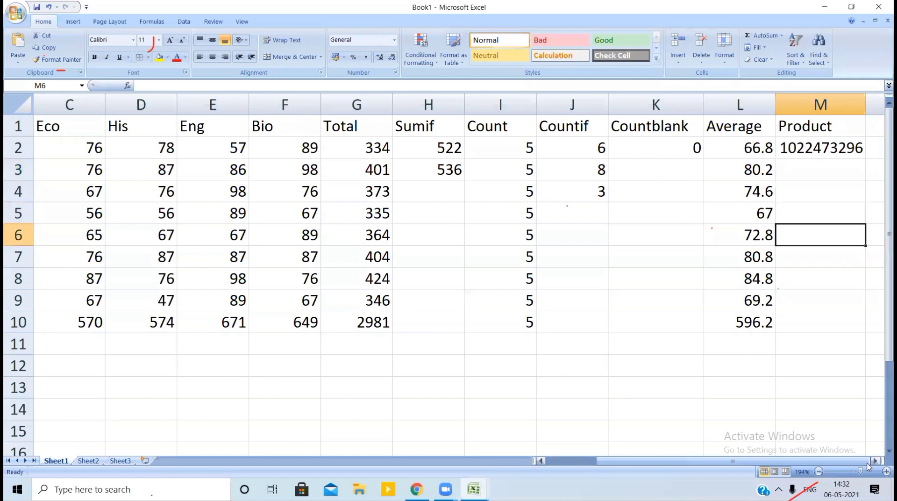
pyautogui.press('Down')
pyautogui.press('Down')
pyautogui.press('Down')
pyautogui.press('Down')
pyautogui.press('Down')
pyautogui.press('Down')
pyautogui.press('Down')
pyautogui.press('Left')
pyautogui.press('Left')
pyautogui.press('Left')
pyautogui.press('Left')
pyautogui.press('Left')
pyautogui.press('Left')
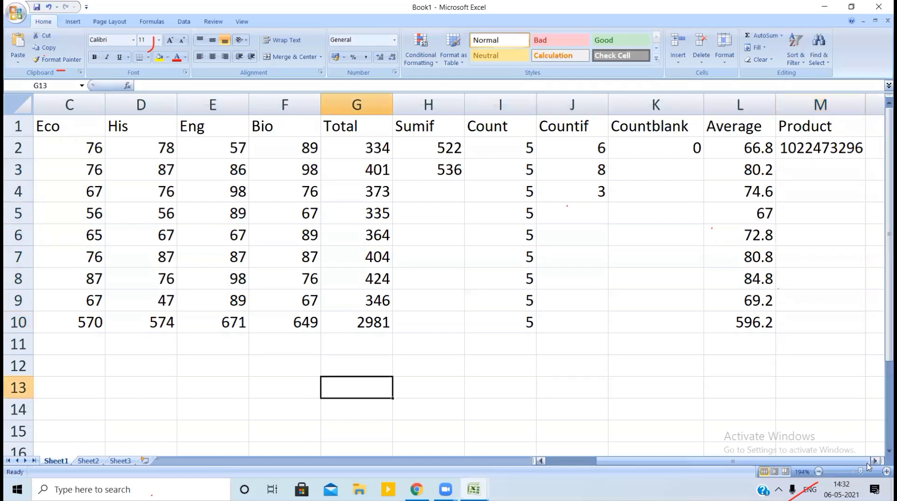
pyautogui.press('Left')
pyautogui.press('Left')
pyautogui.press('Left')
pyautogui.press('Left')
pyautogui.press('Left')
pyautogui.press('Left')
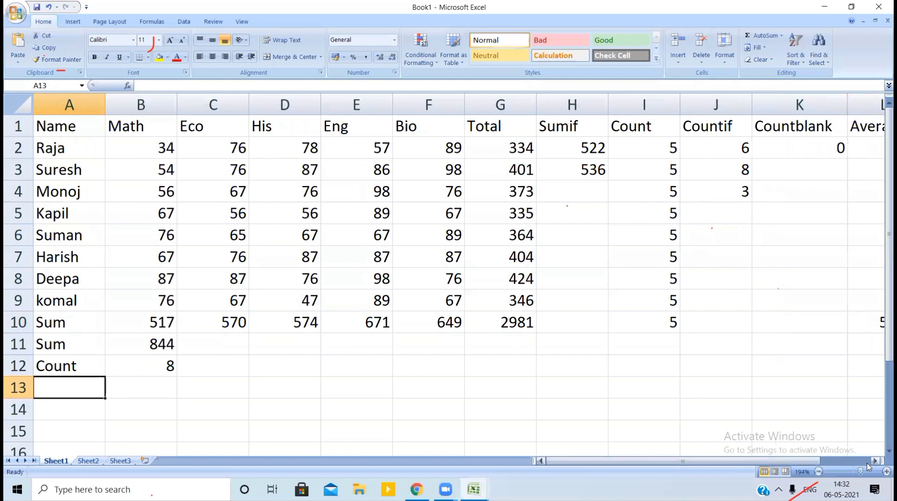
pyautogui.write('Product')
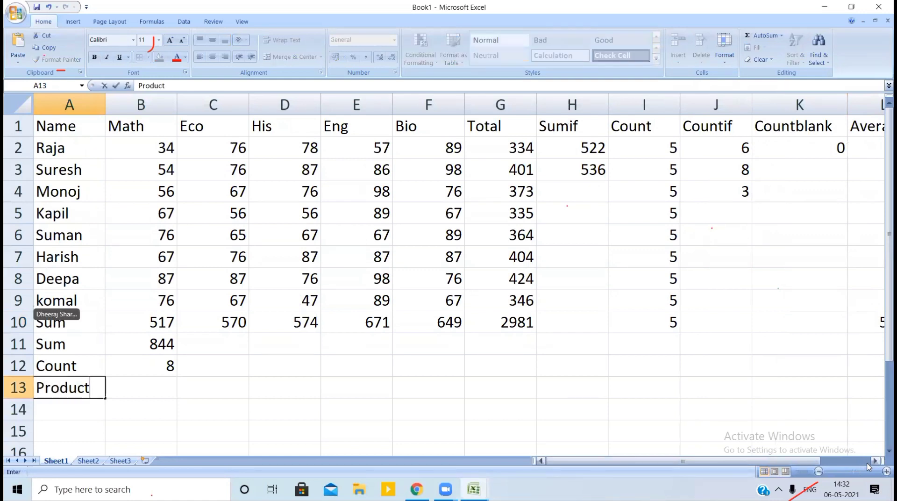
pyautogui.press('Tab')
# Enter a PRODUCT formula in B13 that multiplies the separate cells C7, D5, E8, E5, F7, D3, B4 and B9
pyautogui.write('=')
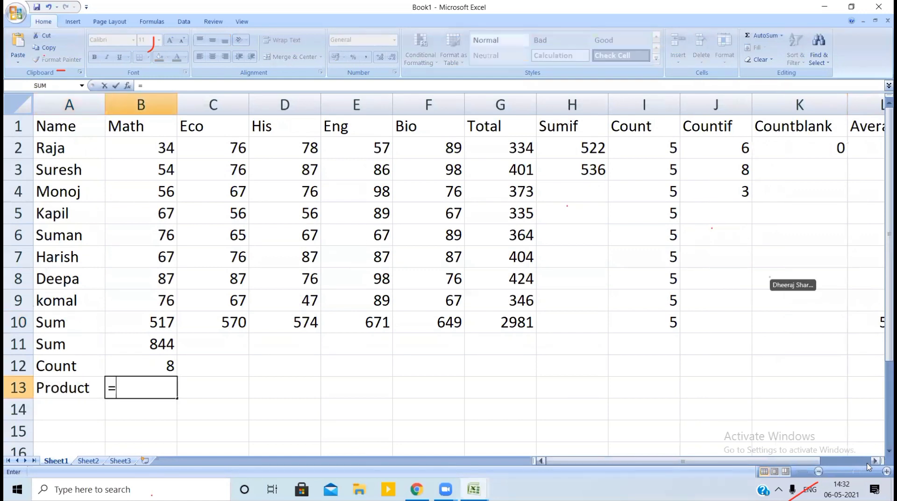
pyautogui.write('product(')
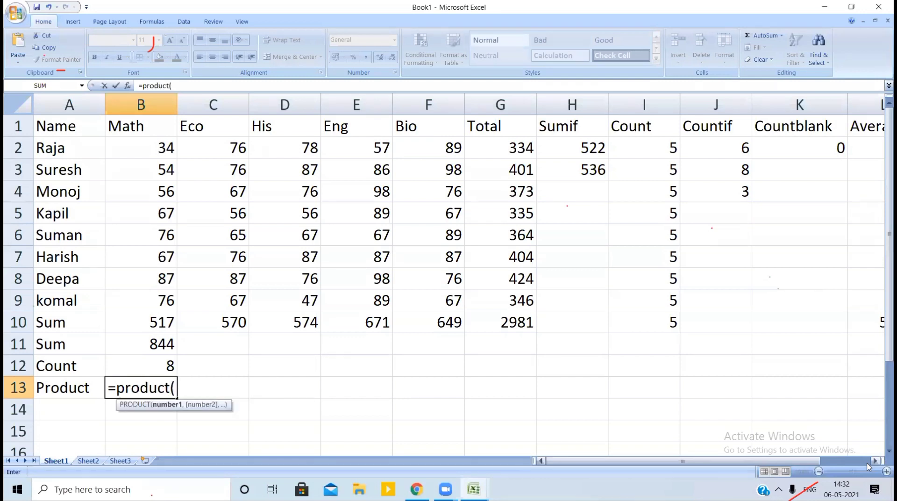
pyautogui.click(225, 257)
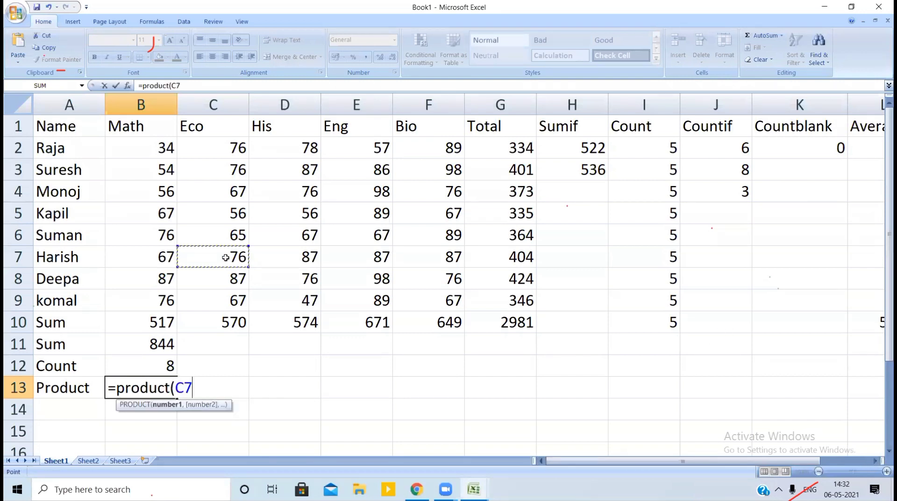
pyautogui.write(',')
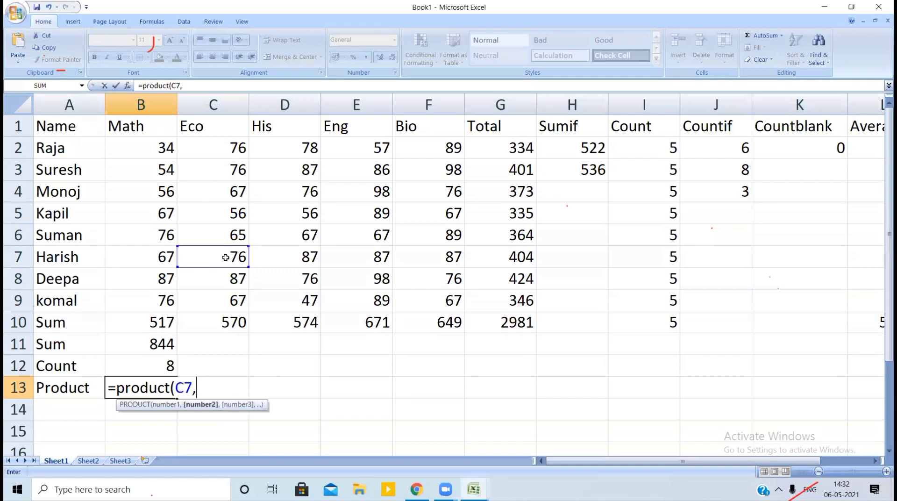
pyautogui.click(293, 211)
pyautogui.write(',')
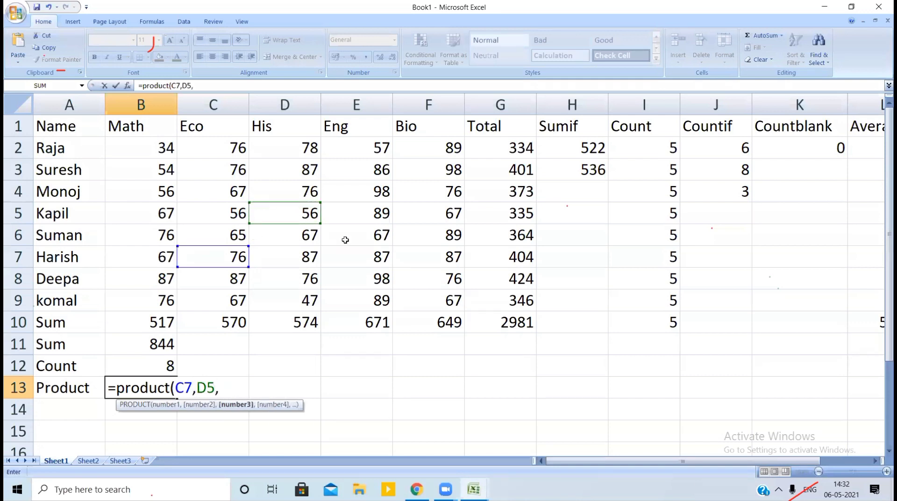
pyautogui.click(365, 271)
pyautogui.write(',')
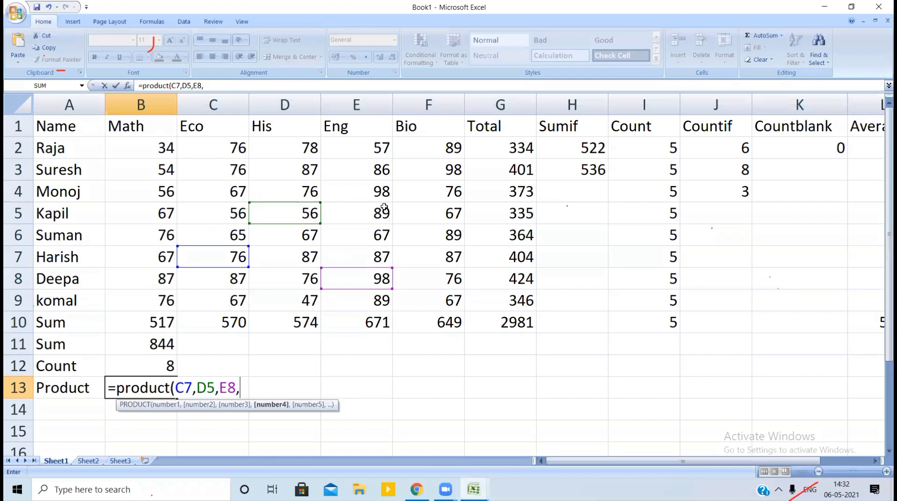
pyautogui.click(383, 209)
pyautogui.write(',')
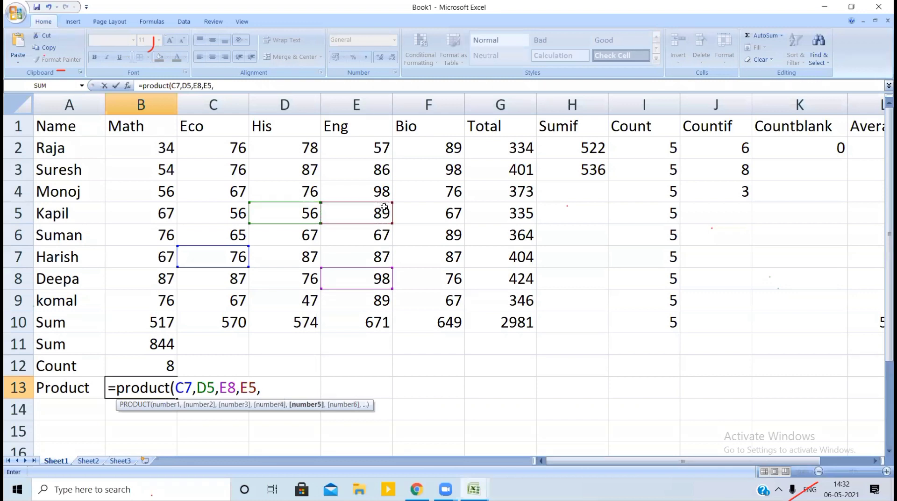
pyautogui.click(427, 266)
pyautogui.write(',')
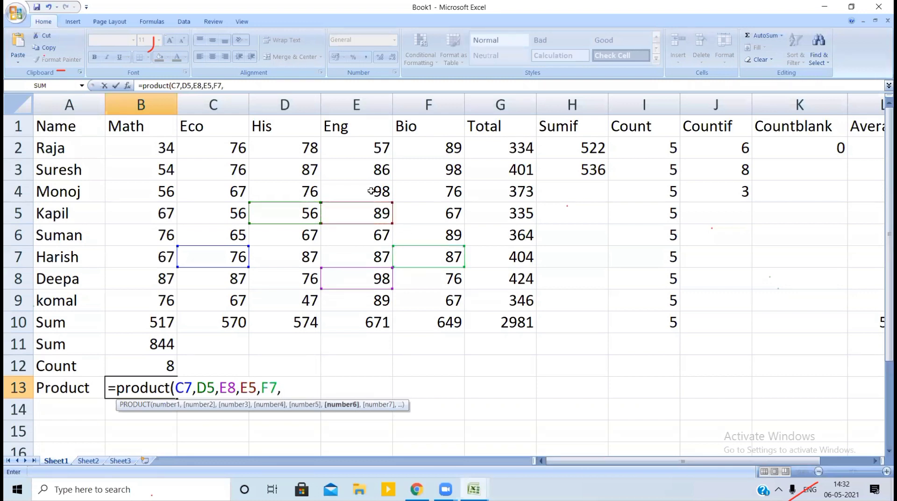
pyautogui.click(294, 162)
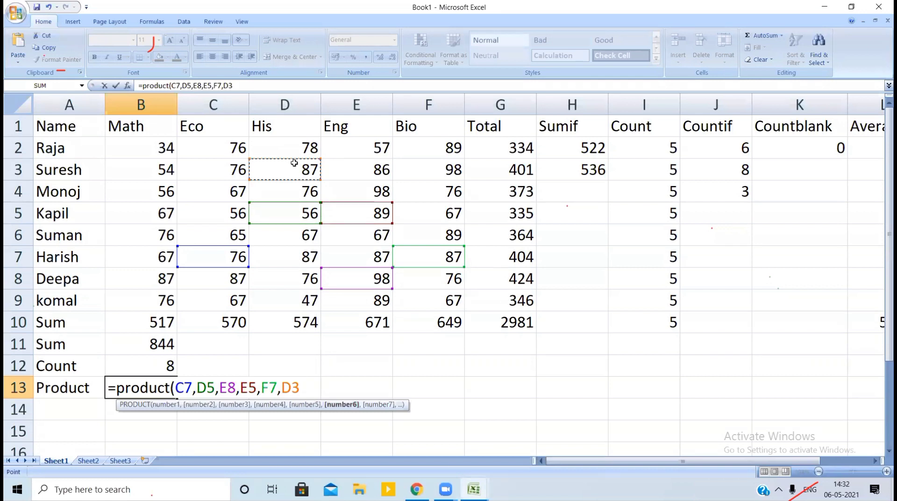
pyautogui.write(',')
pyautogui.click(149, 189)
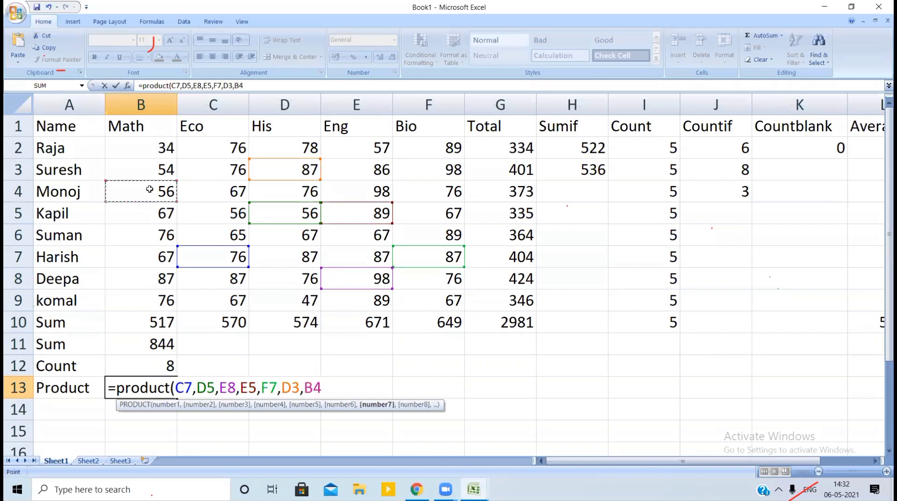
pyautogui.write(',')
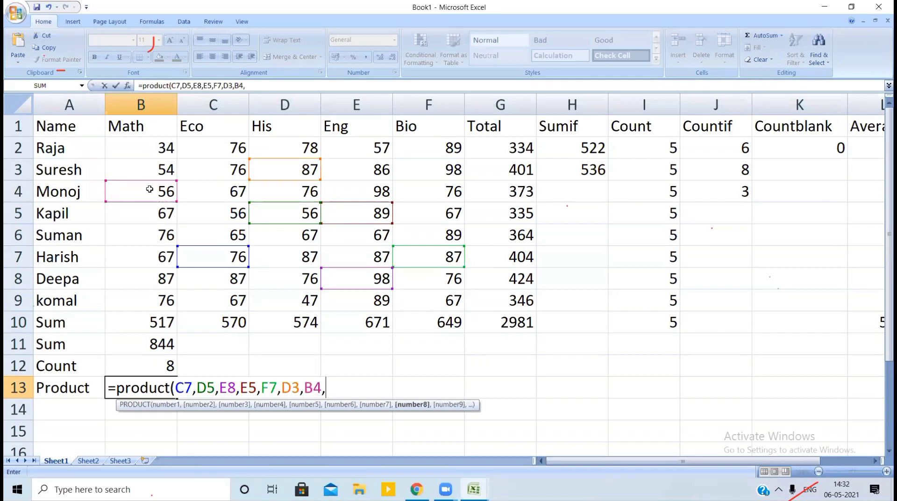
pyautogui.click(155, 292)
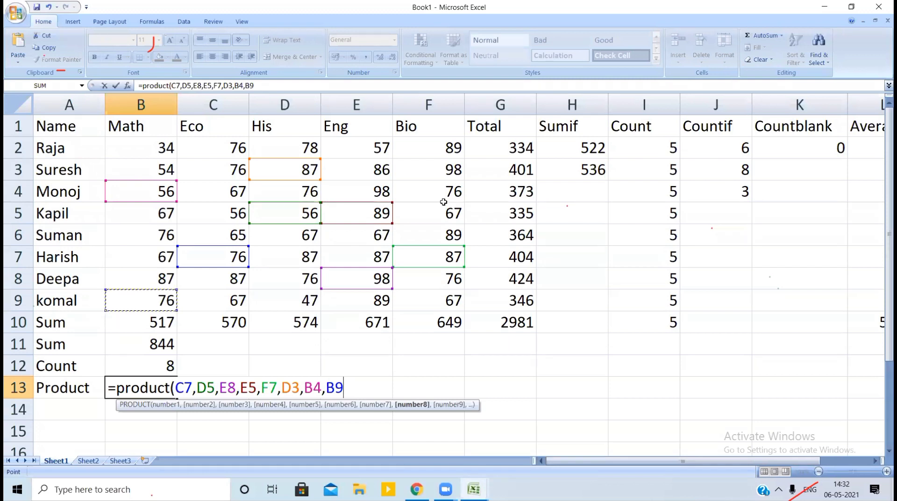
pyautogui.write(')')
pyautogui.press('Return')
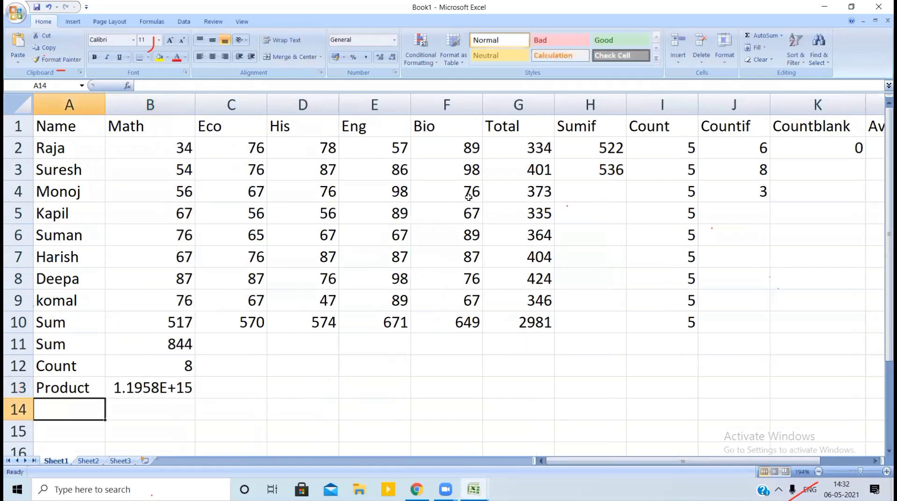
# Apply the comma number style to the product in B13 and widen column B until the full number fits
pyautogui.click(155, 388)
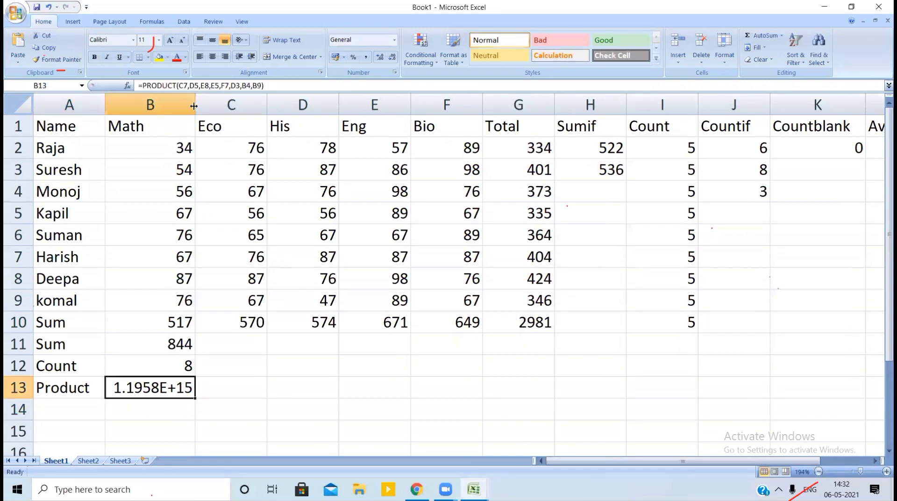
pyautogui.moveTo(194, 106); pyautogui.dragTo(246, 104)
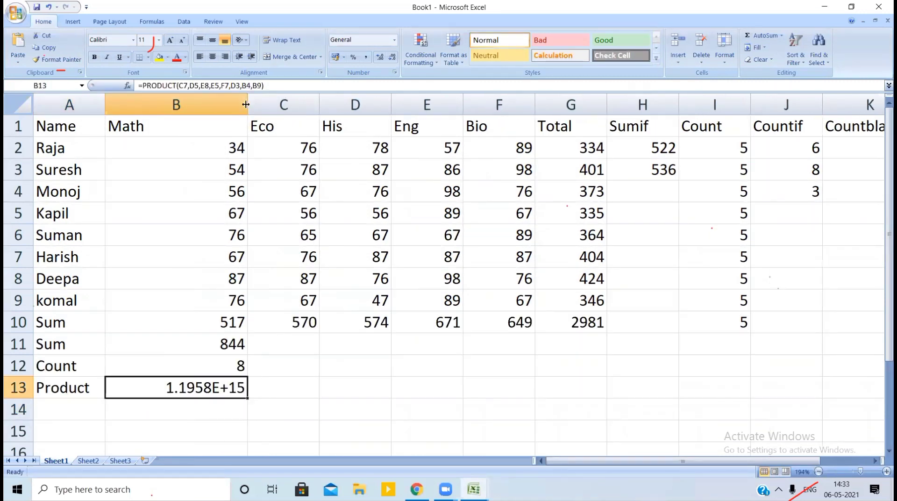
pyautogui.click(392, 61)
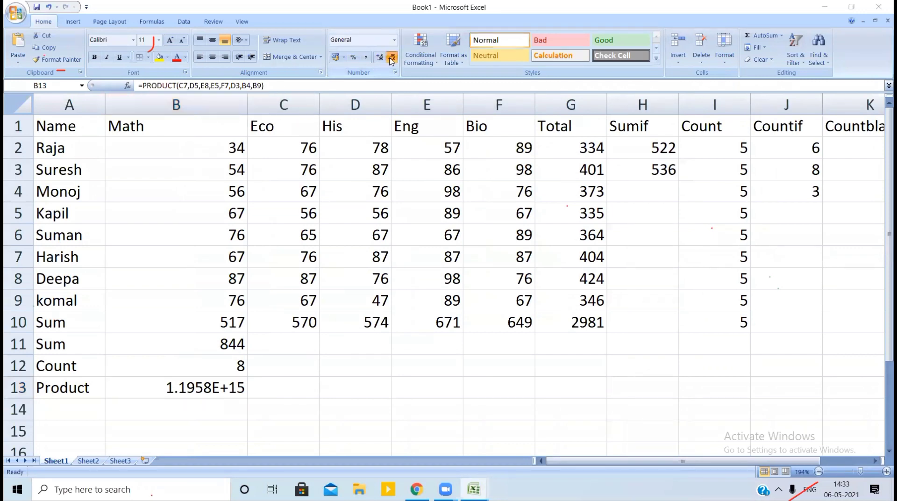
pyautogui.click(194, 388)
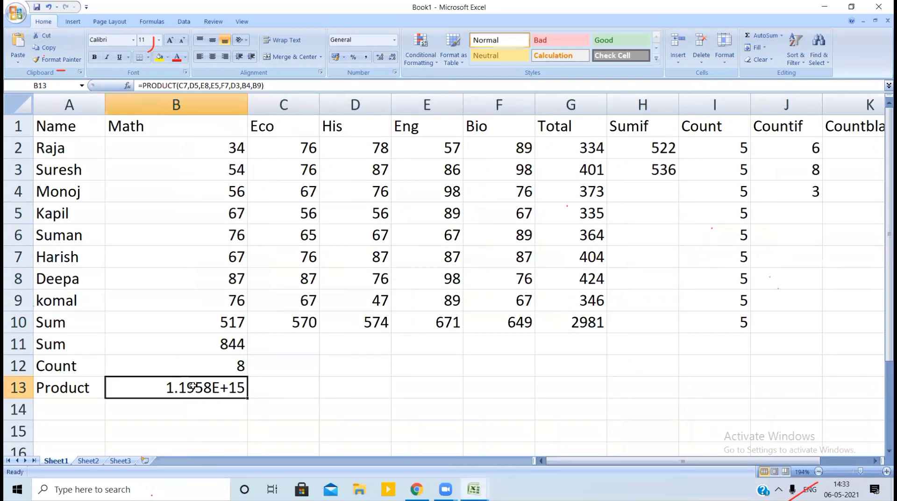
pyautogui.click(366, 58)
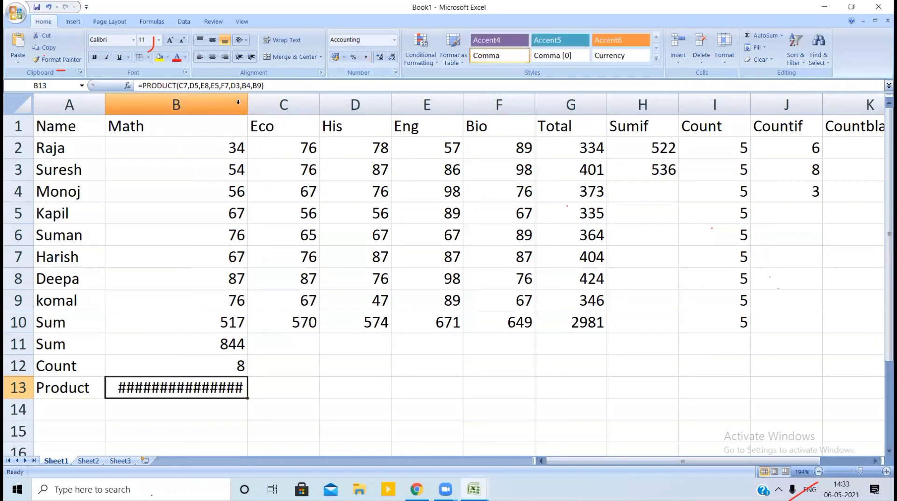
pyautogui.moveTo(246, 104); pyautogui.dragTo(302, 101)
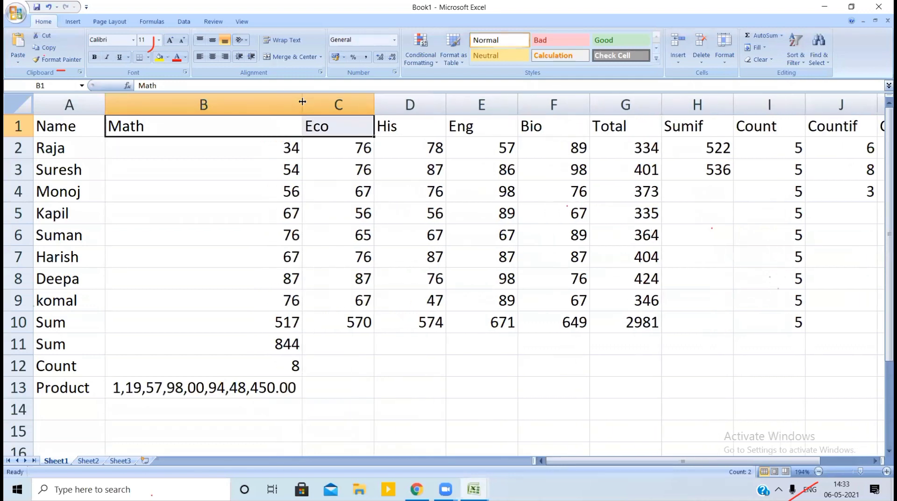
pyautogui.click(704, 248)
pyautogui.press('Right')
pyautogui.press('Right')
pyautogui.press('Right')
pyautogui.press('Right')
pyautogui.press('Right')
pyautogui.press('Right')
pyautogui.press('Right')
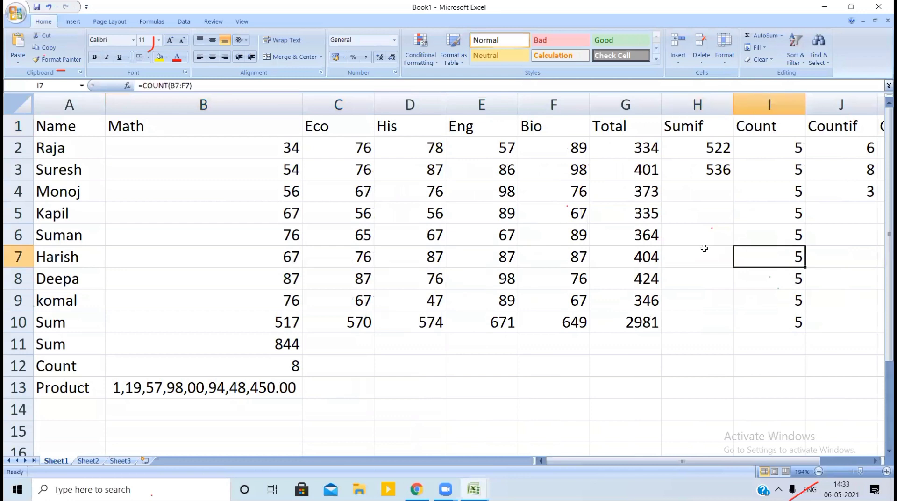
# Enter the headers Minimum, Maximum and Median in N1:P1 and widen columns N and O to fit their headers
pyautogui.press('Right')
pyautogui.press('Left')
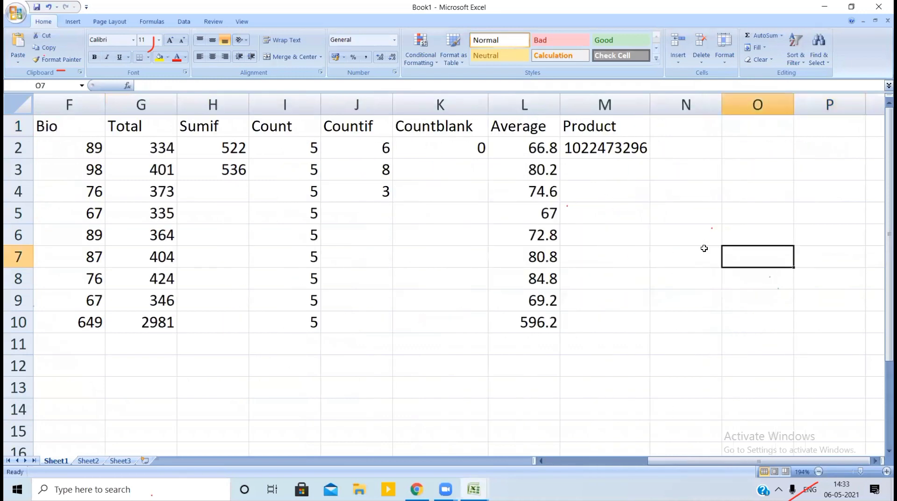
pyautogui.press('Left')
pyautogui.press('Up')
pyautogui.press('Up')
pyautogui.press('Up')
pyautogui.press('Up')
pyautogui.press('Up')
pyautogui.press('Up')
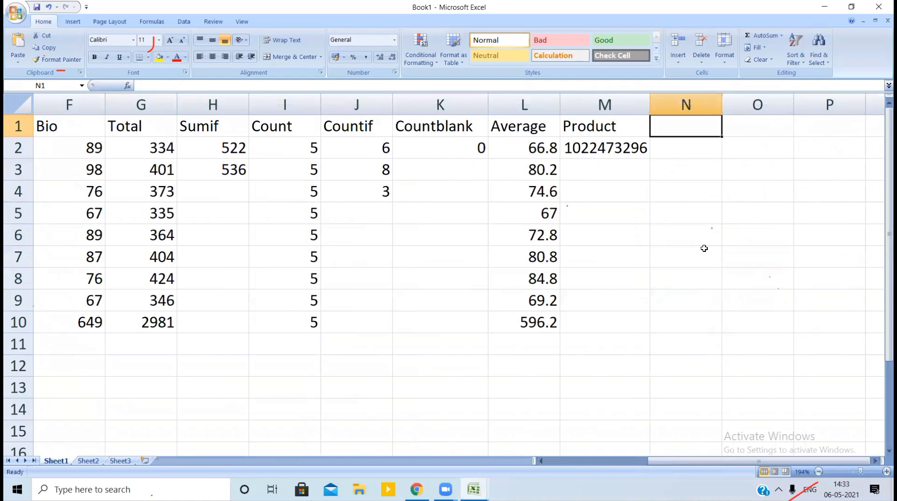
pyautogui.write('Mi')
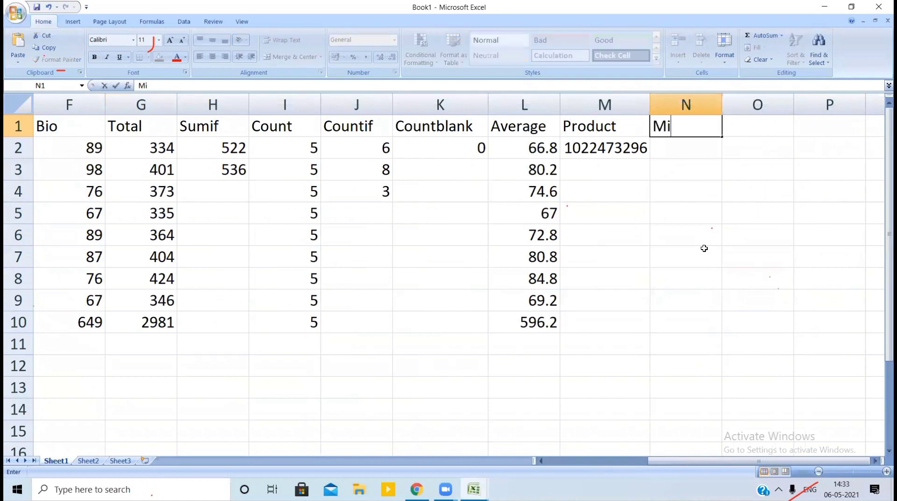
pyautogui.write('nimum')
pyautogui.press('Tab')
pyautogui.write('Max')
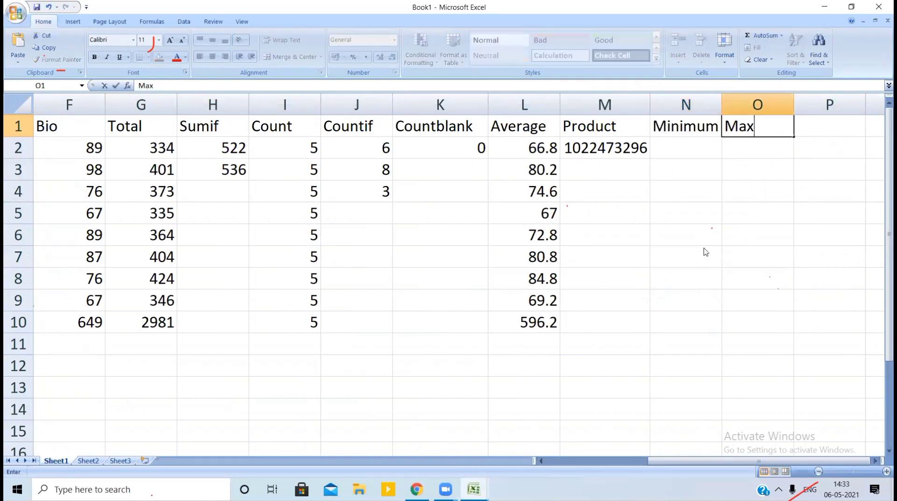
pyautogui.write('imumu')
pyautogui.press('Tab')
pyautogui.write('Median')
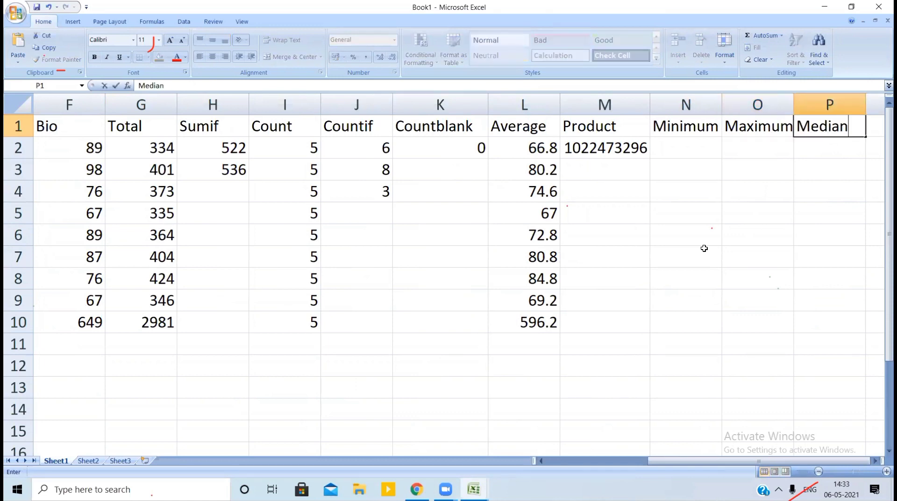
pyautogui.press('Return')
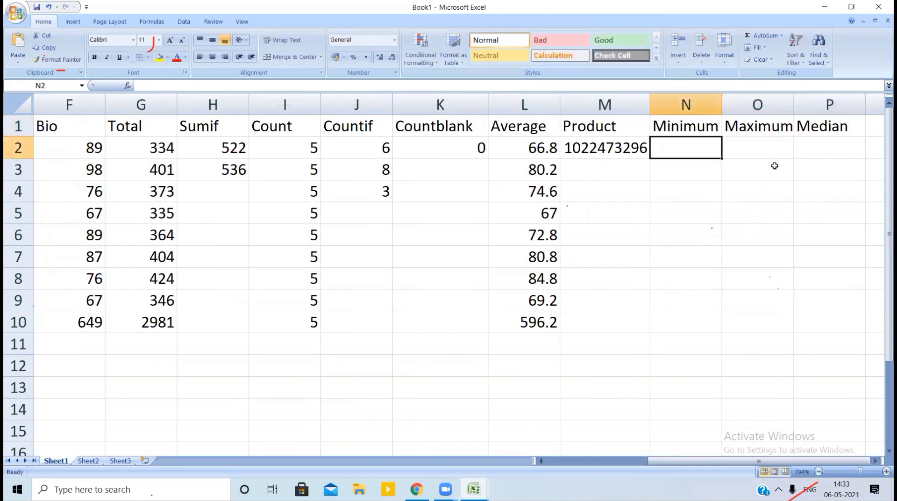
pyautogui.moveTo(722, 105); pyautogui.dragTo(729, 105)
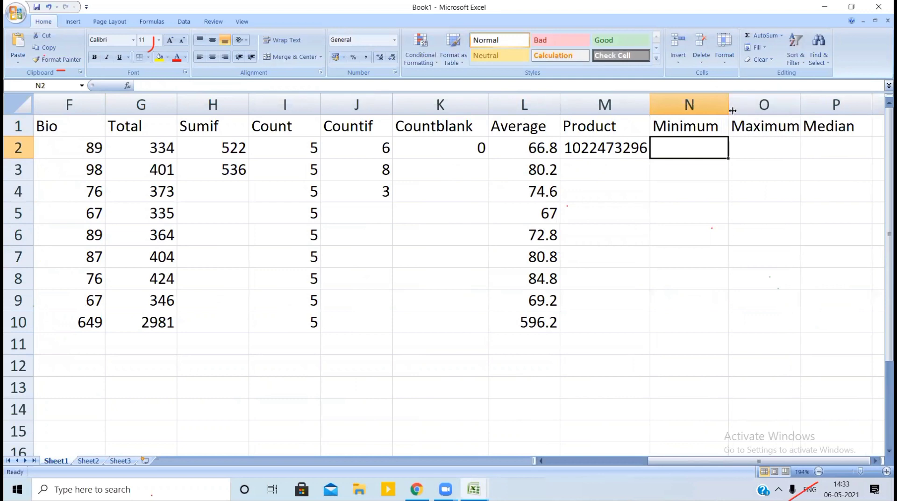
pyautogui.moveTo(799, 109); pyautogui.dragTo(819, 109)
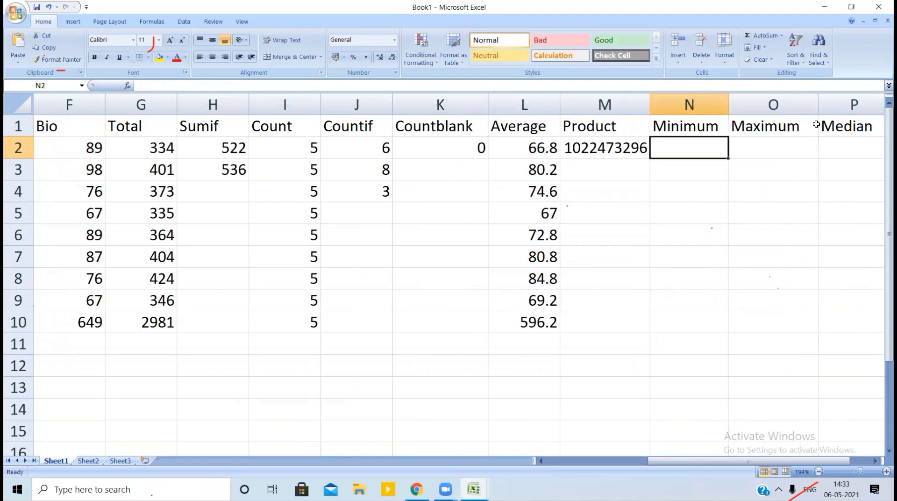
# Enter a MIN formula in N2 over the first student's marks in B2:F2
pyautogui.click(740, 145)
pyautogui.click(694, 146)
pyautogui.write('=mi')
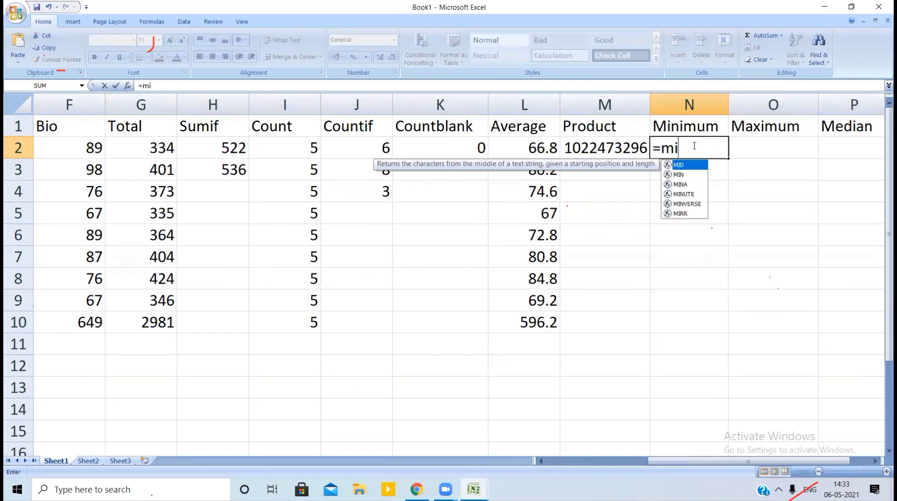
pyautogui.write('n(b')
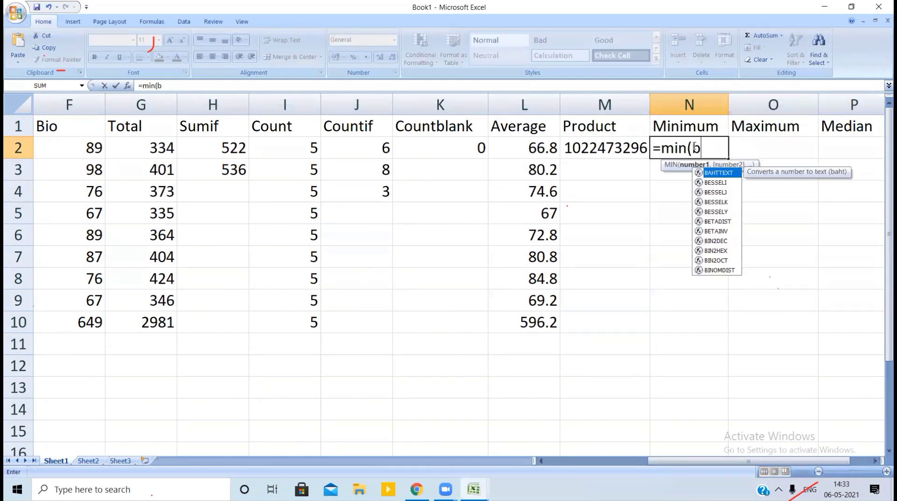
pyautogui.write('2:f2)')
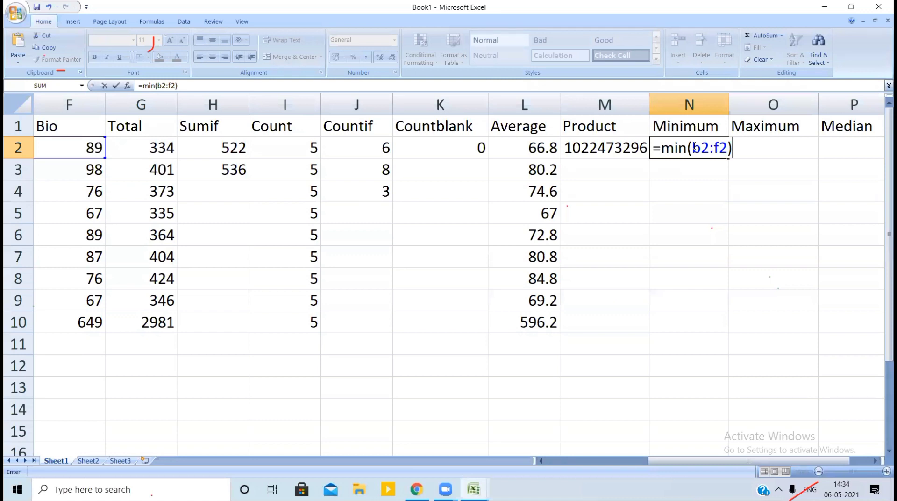
pyautogui.press('Return')
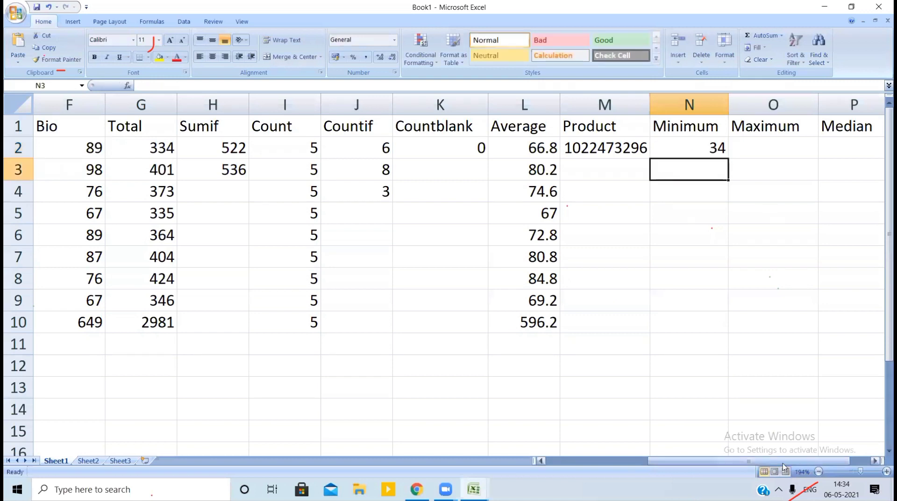
# Fill the MIN formula from N2 down through N10
pyautogui.moveTo(783, 462); pyautogui.dragTo(838, 456)
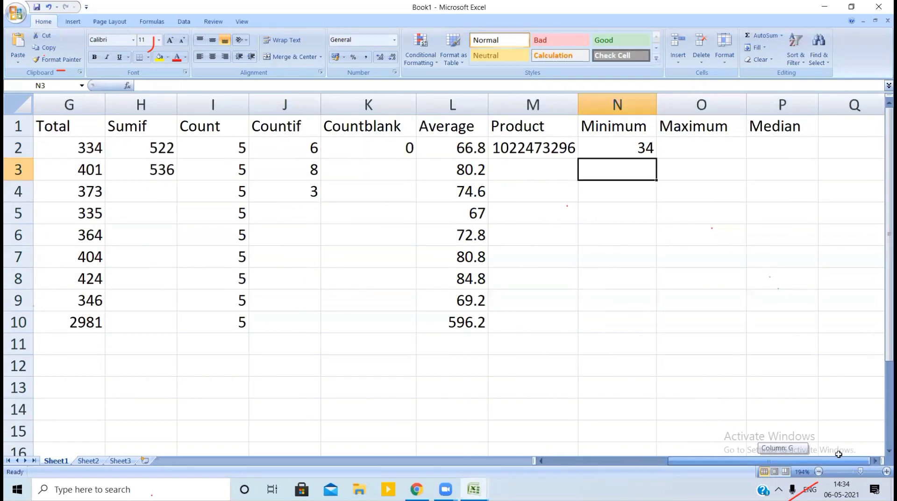
pyautogui.click(607, 148)
pyautogui.moveTo(607, 147); pyautogui.dragTo(604, 314)
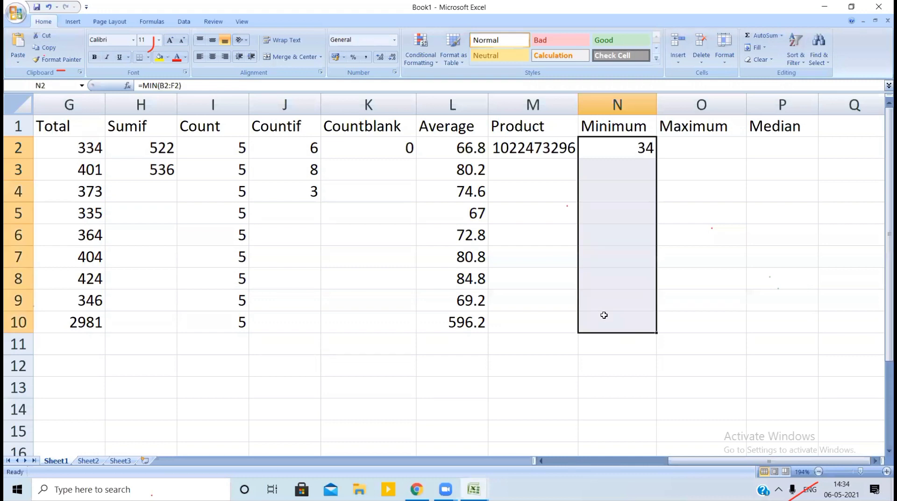
pyautogui.hotkey('ctrl', 'd')
# Enter a MAX formula over B2:F2 in O2 and fill it down through O10
pyautogui.click(680, 158)
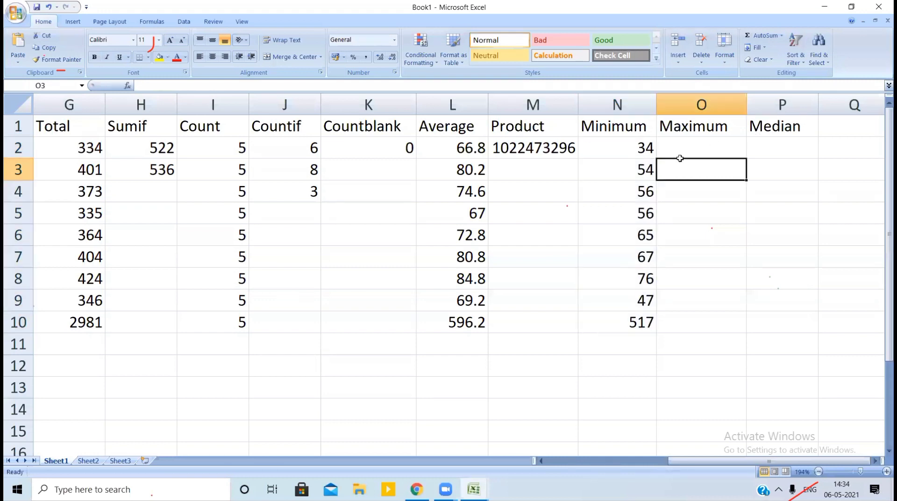
pyautogui.click(680, 148)
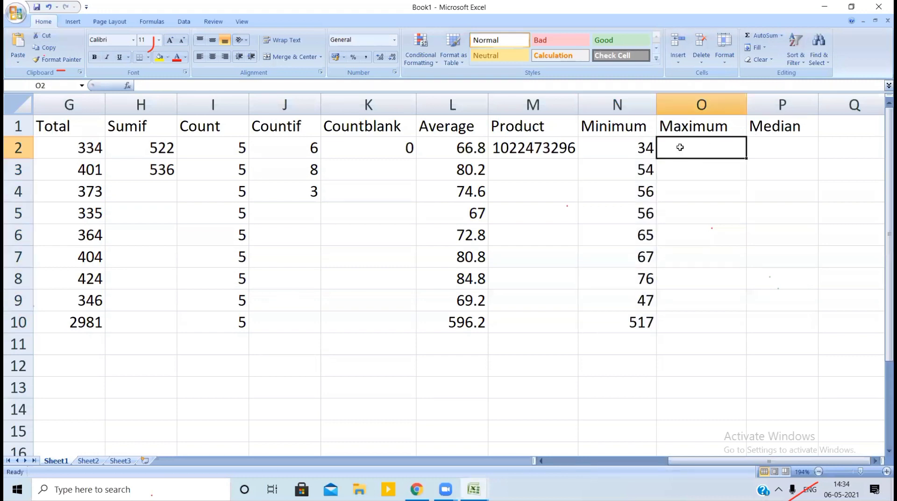
pyautogui.write('=max')
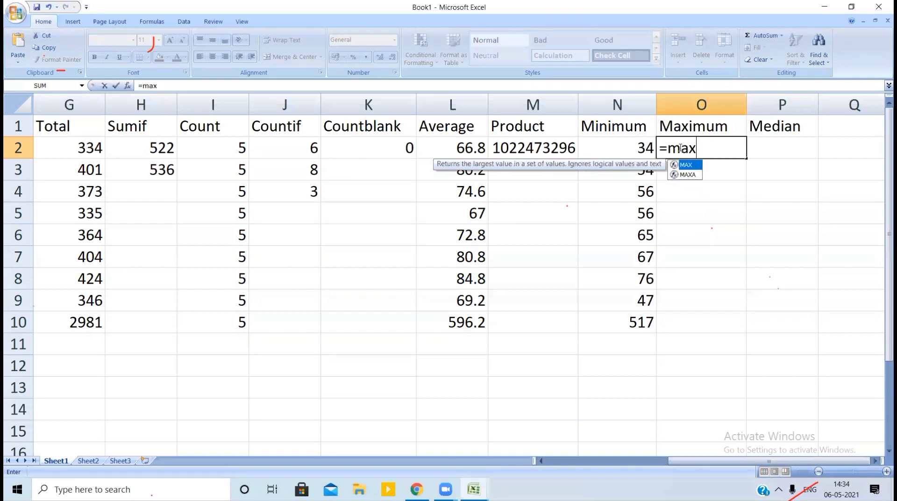
pyautogui.write('(b2')
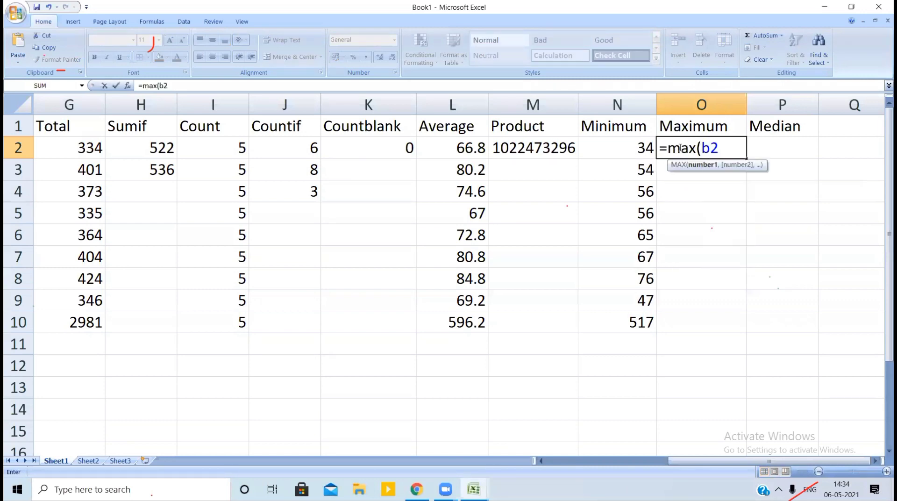
pyautogui.write(':f2)')
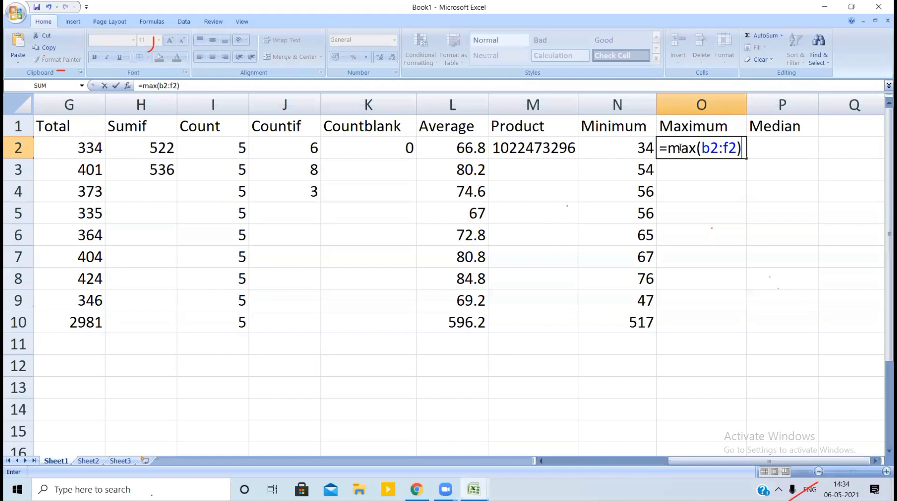
pyautogui.press('Return')
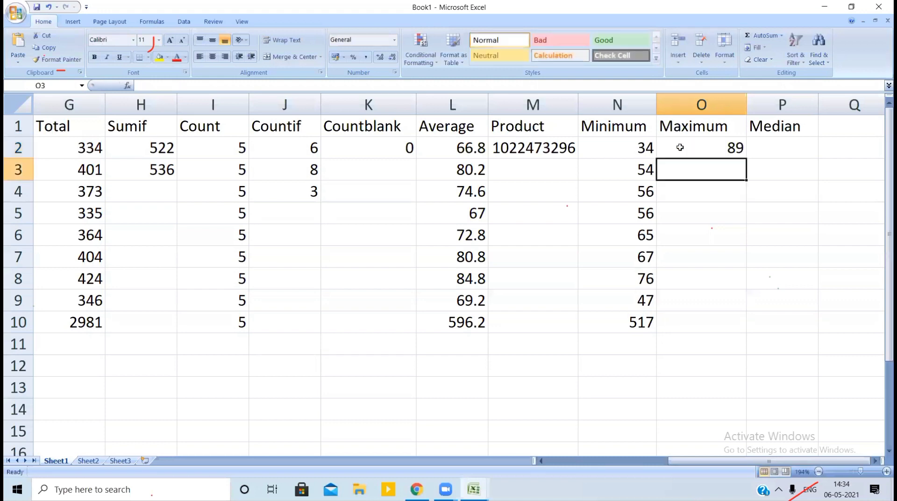
pyautogui.click(680, 148)
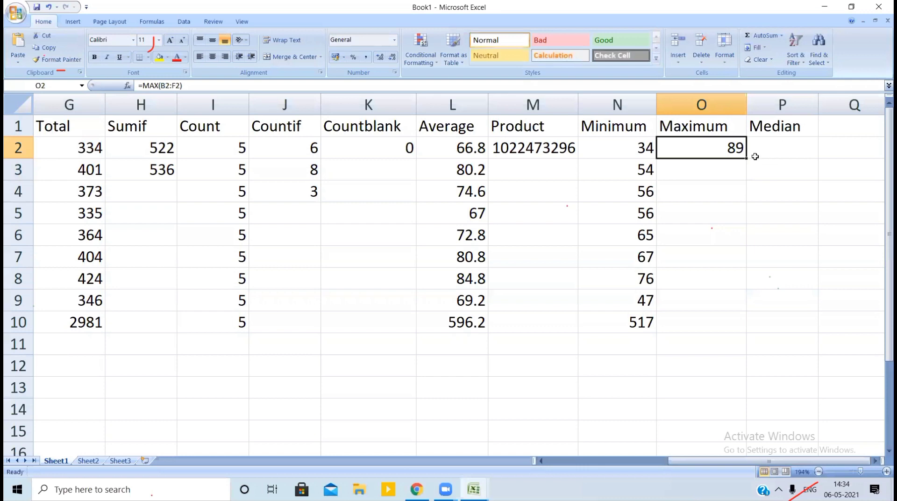
pyautogui.moveTo(746, 159); pyautogui.dragTo(723, 327)
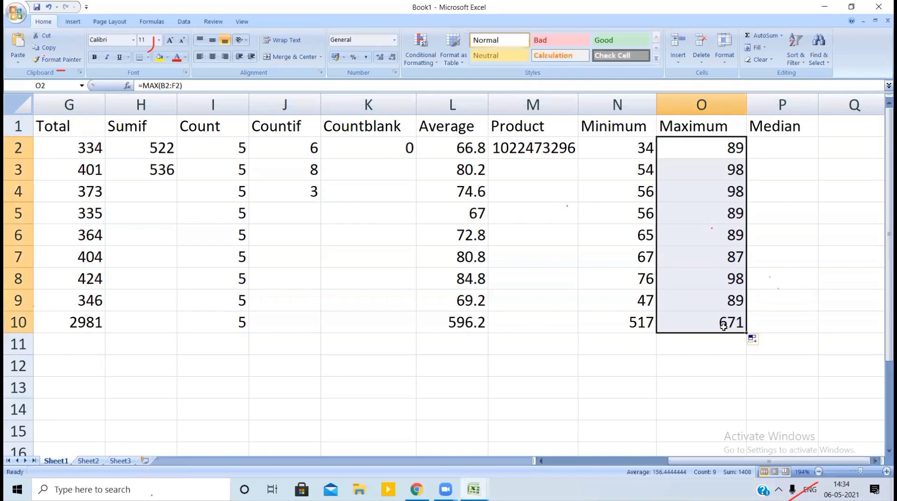
# Enter a MEDIAN formula over B2:F2 in P2 and fill it down through P10
pyautogui.click(772, 154)
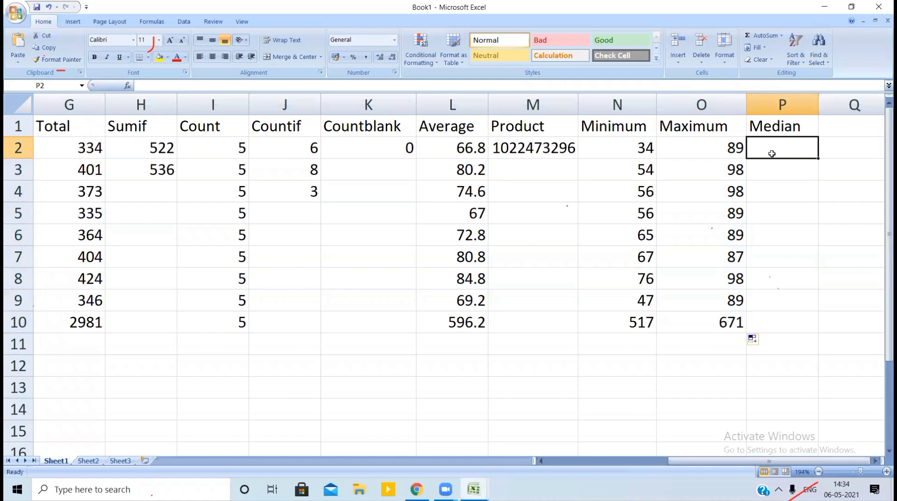
pyautogui.write('=median(b')
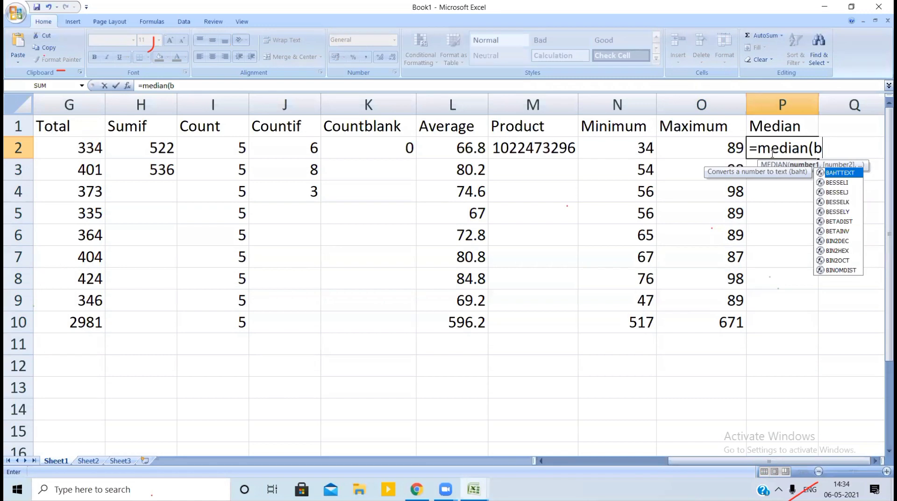
pyautogui.write('2:f2')
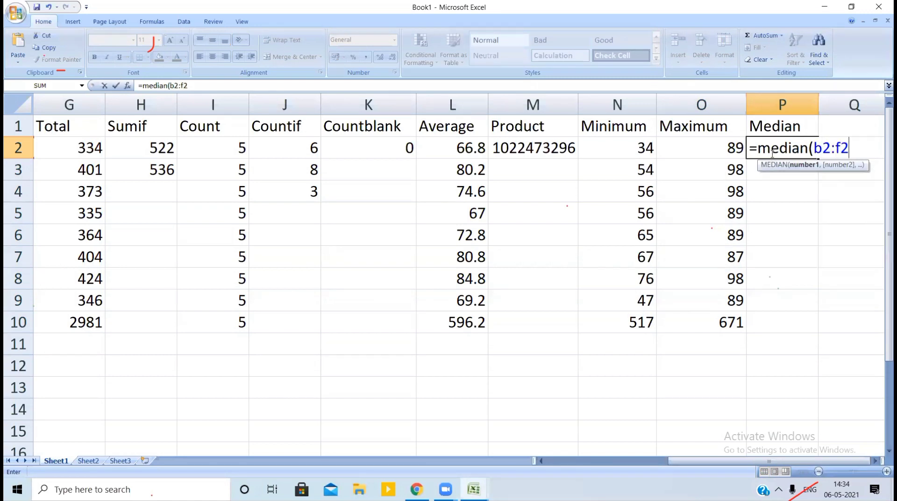
pyautogui.write(')')
pyautogui.press('Return')
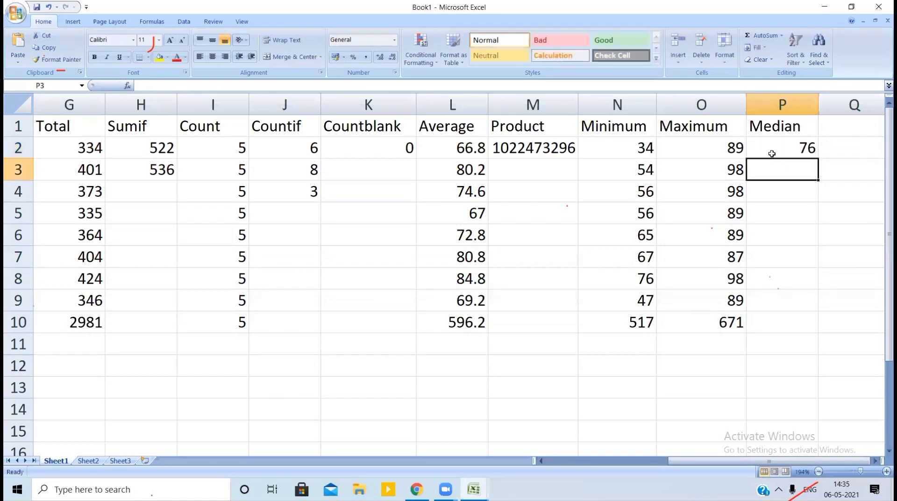
pyautogui.click(781, 149)
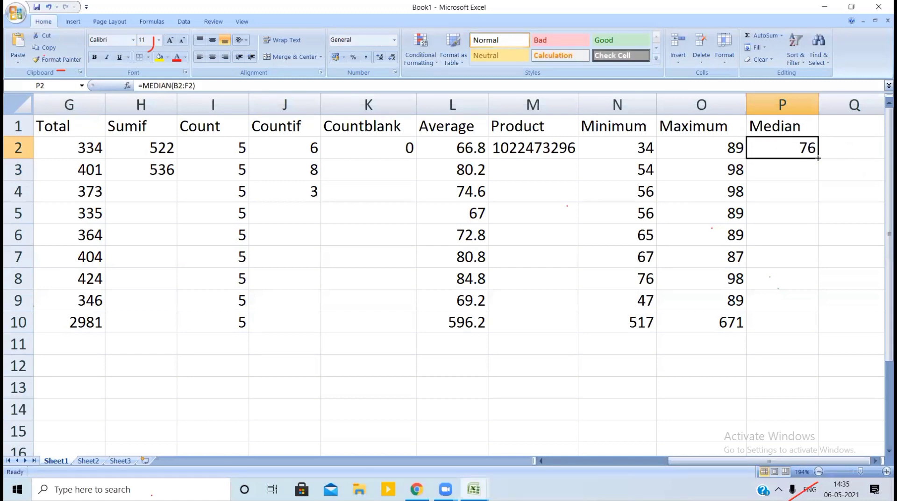
pyautogui.moveTo(818, 159); pyautogui.dragTo(799, 327)
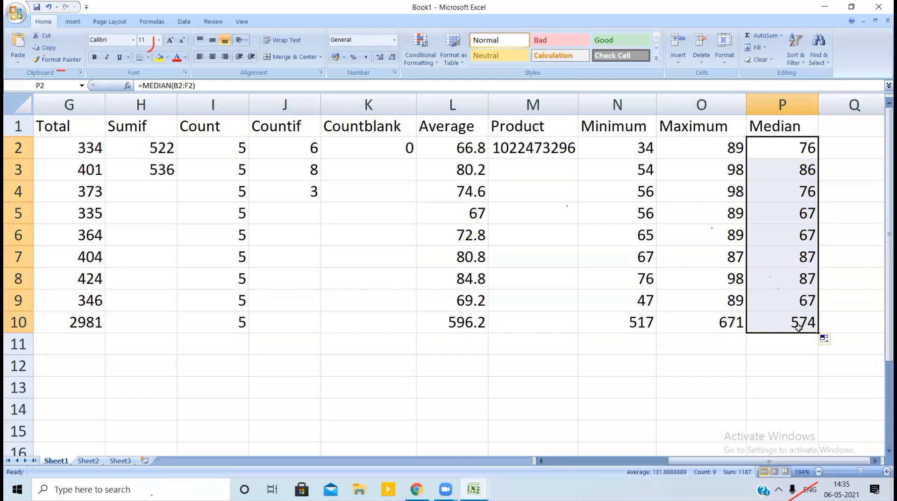
pyautogui.click(672, 323)
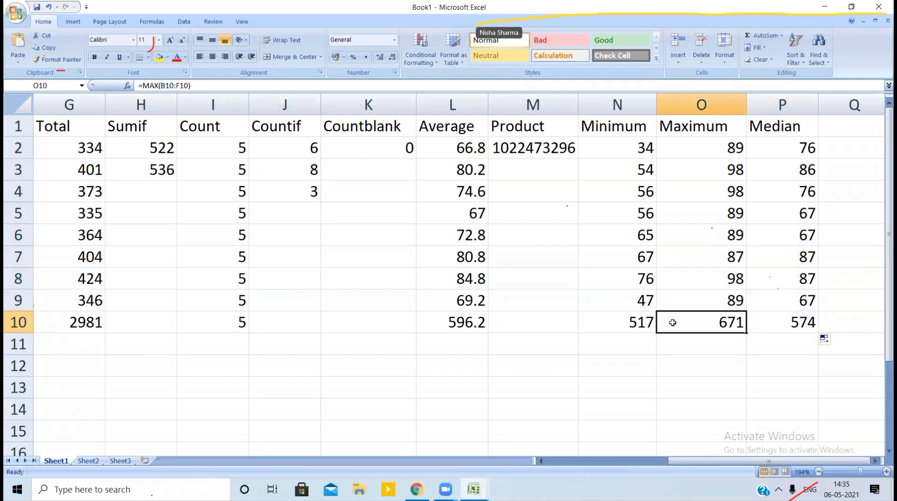
pyautogui.click(803, 321)
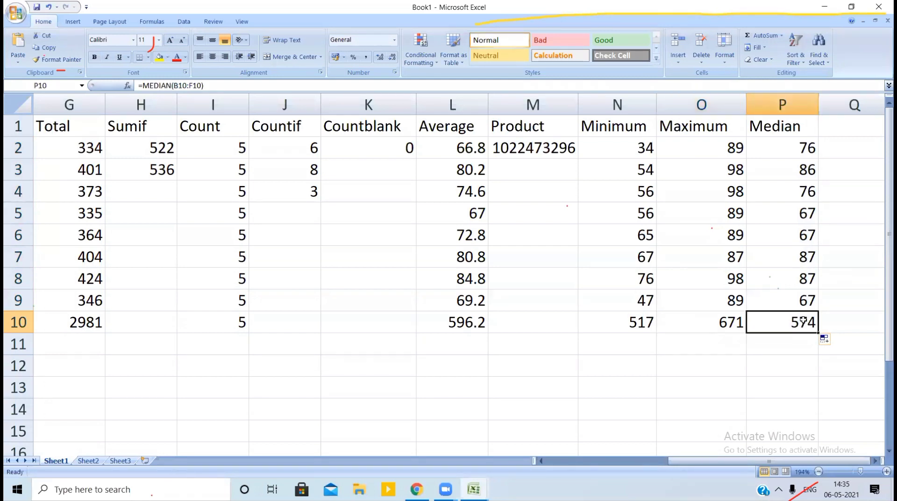
pyautogui.moveTo(803, 321); pyautogui.dragTo(75, 332)
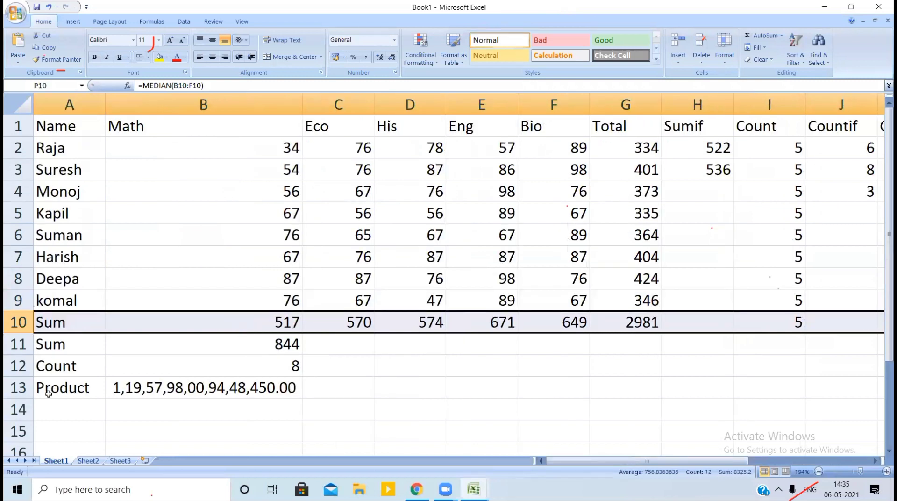
# Widen column A slightly and add the labels Minimum, Maximum and Median in A14, A15 and A16
pyautogui.click(80, 401)
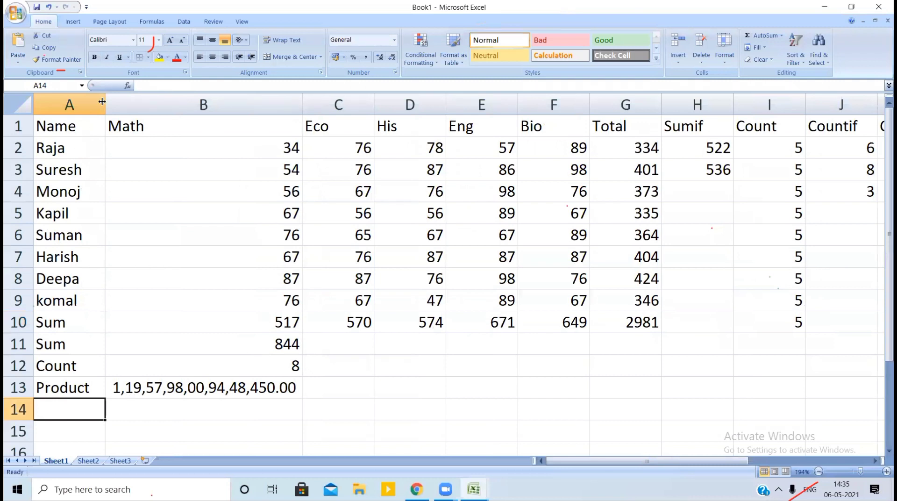
pyautogui.moveTo(102, 102); pyautogui.dragTo(124, 103)
pyautogui.write('M')
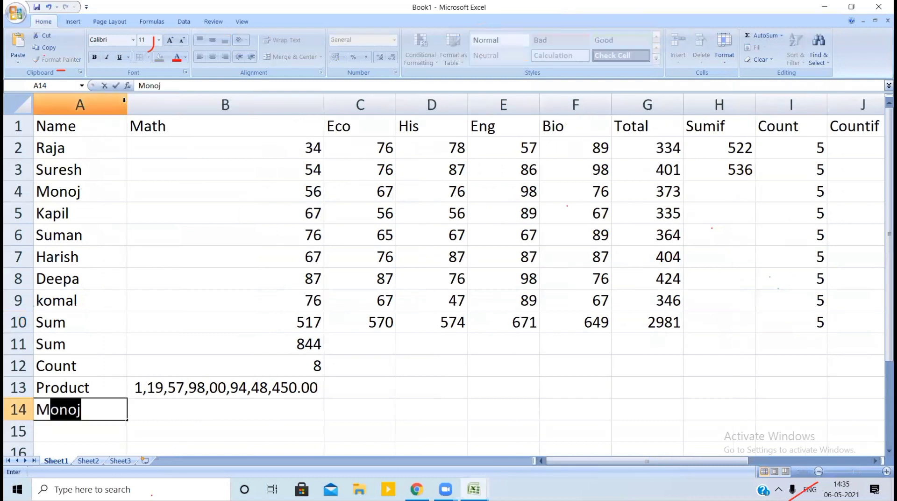
pyautogui.write('inimum')
pyautogui.press('Return')
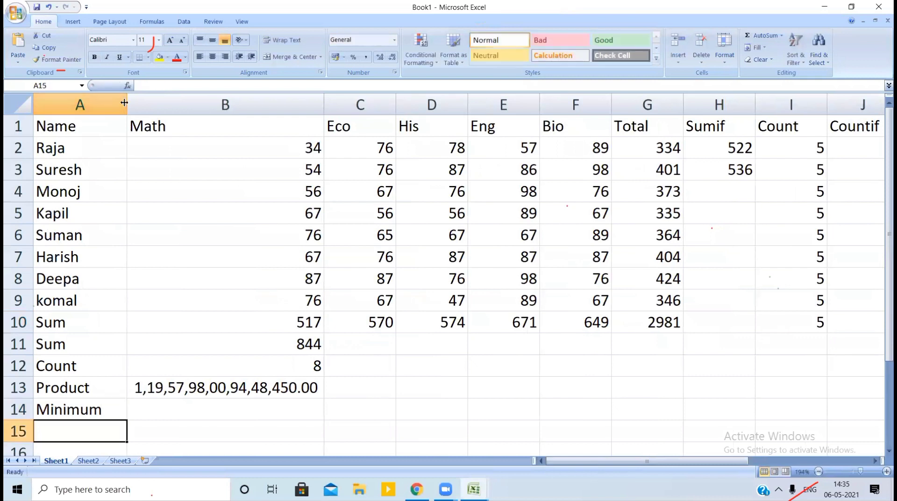
pyautogui.write('Maximum')
pyautogui.press('Return')
pyautogui.write('Median')
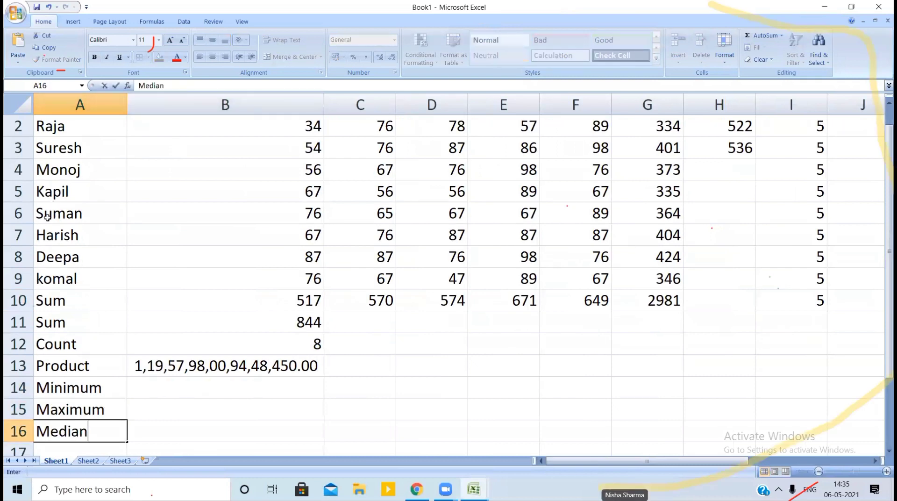
pyautogui.click(216, 387)
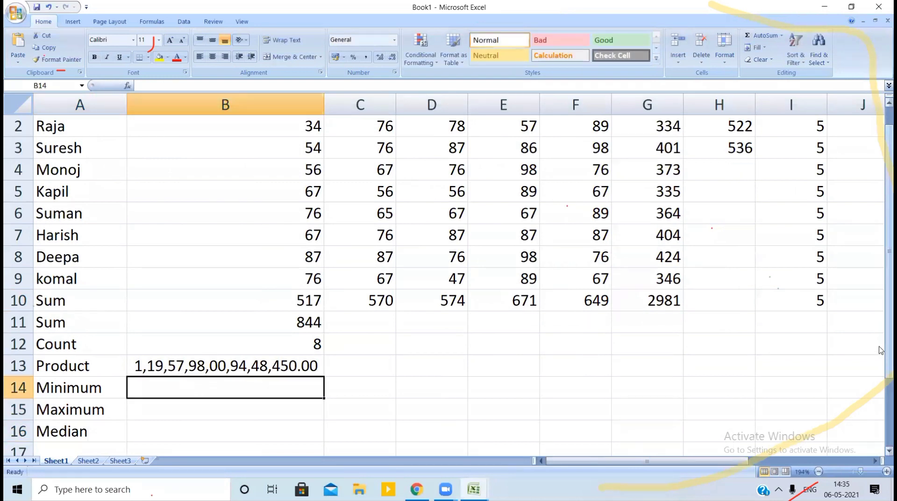
# Enter a MIN formula over the Math marks B2:B9 in B14
pyautogui.scroll(-1, 641, 362)
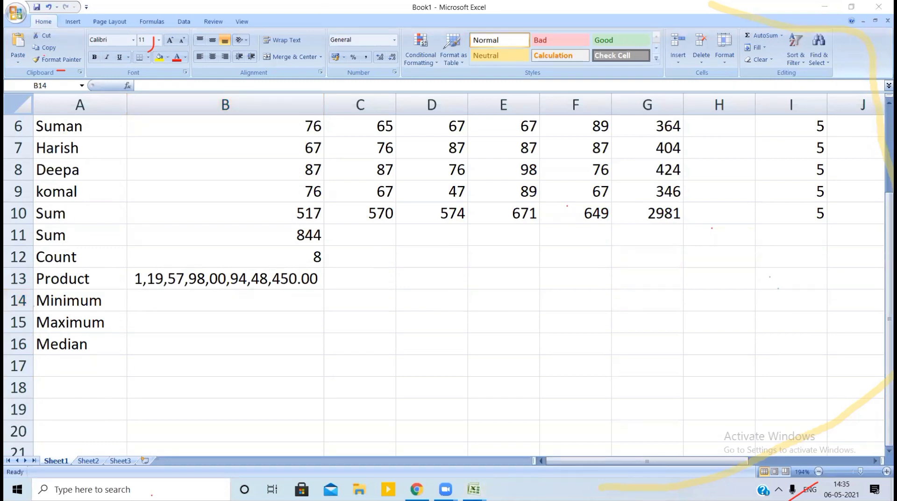
pyautogui.click(853, 411)
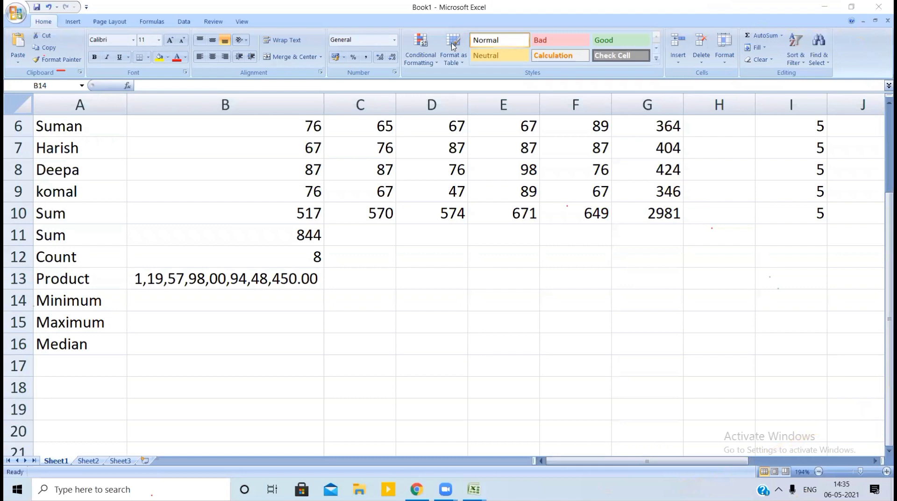
pyautogui.click(186, 303)
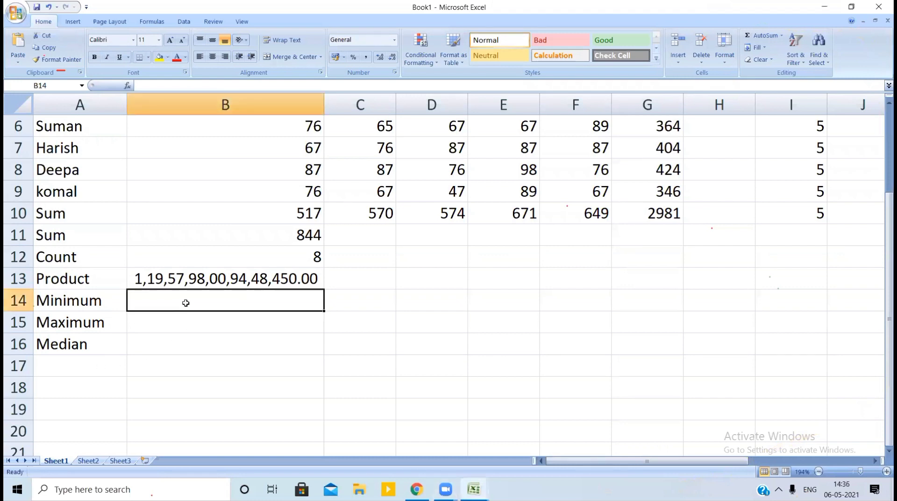
pyautogui.write('=')
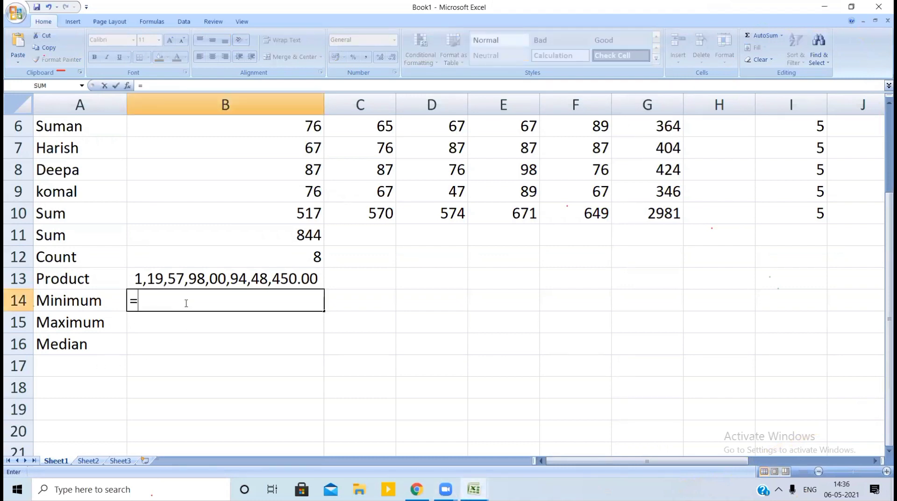
pyautogui.write('min(')
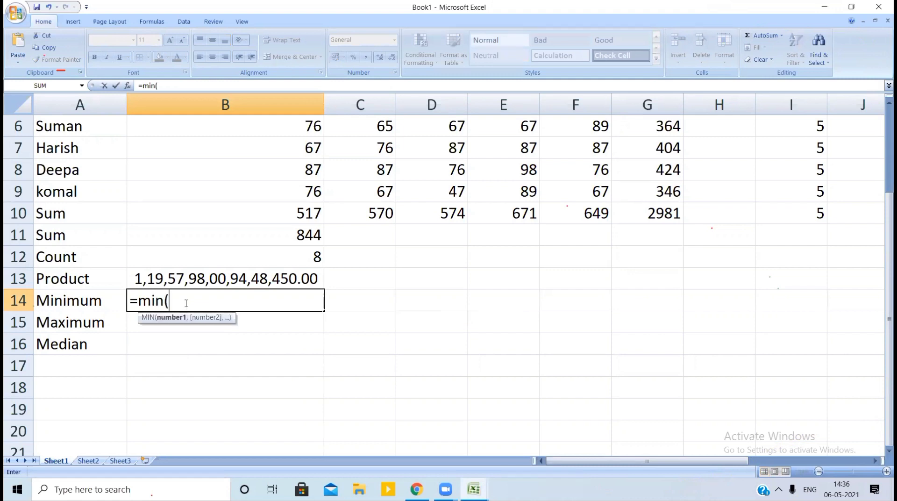
pyautogui.write('b2:b')
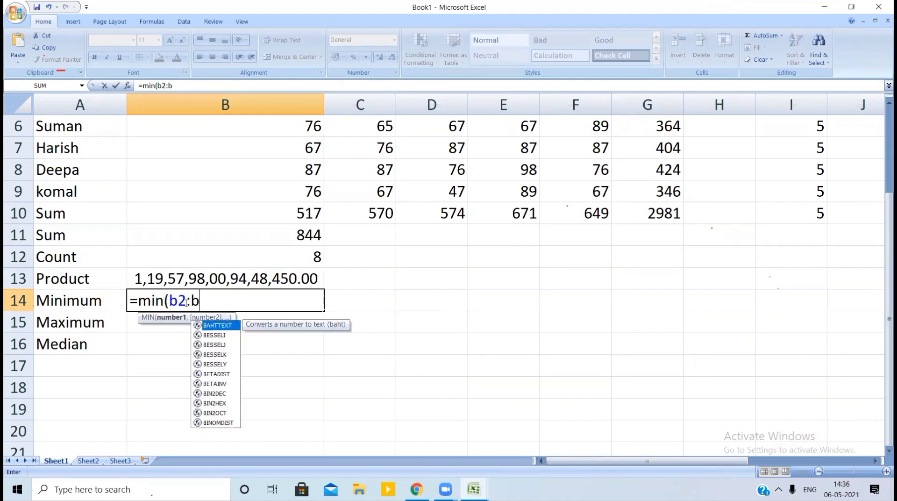
pyautogui.write('9)')
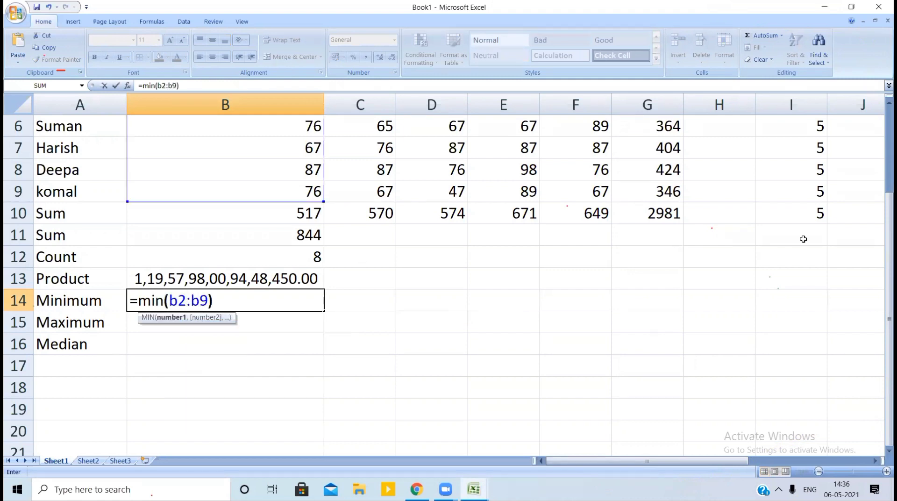
pyautogui.scroll(2, 882, 122)
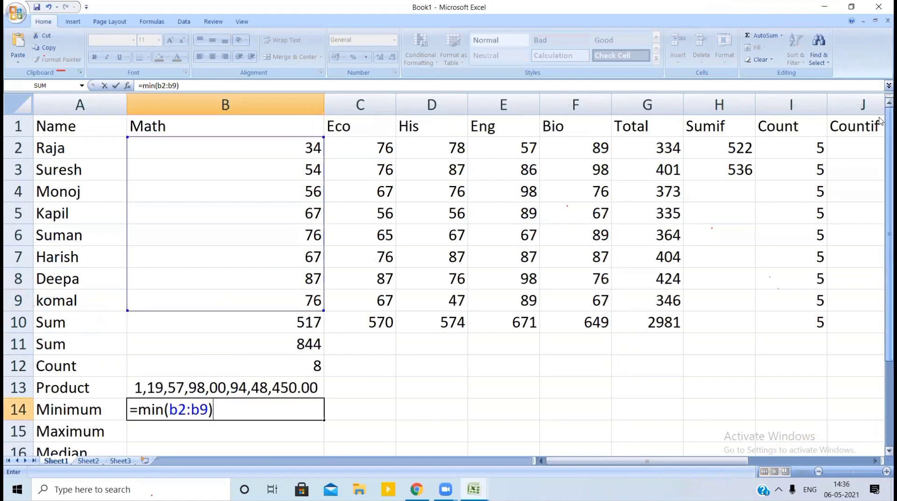
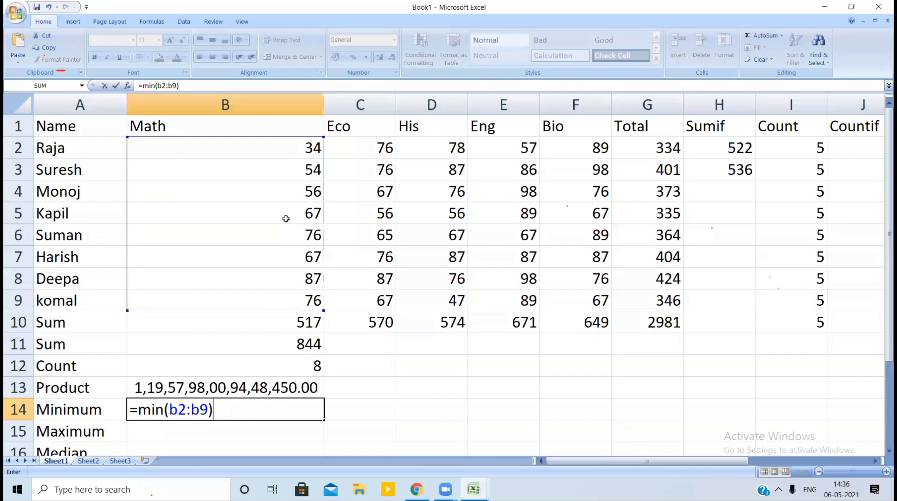
pyautogui.press('Return')
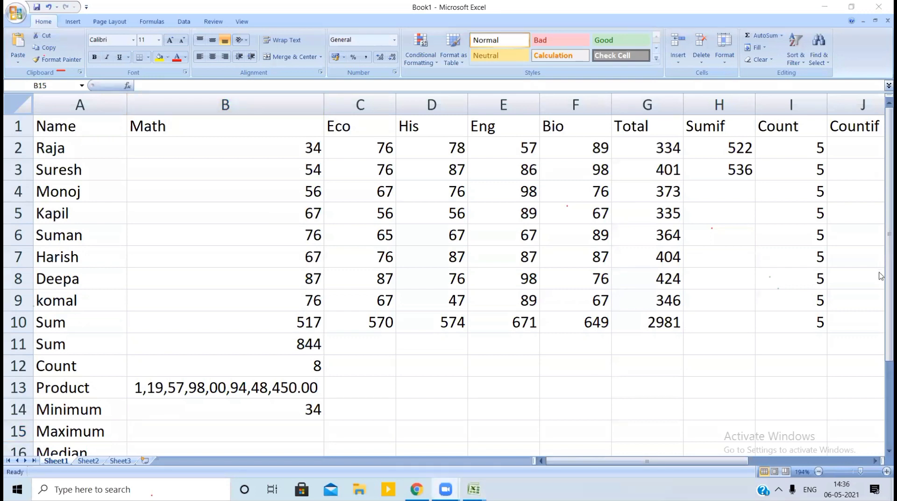
# Fill the MIN formula from B14 across through I14
pyautogui.scroll(-2, 882, 328)
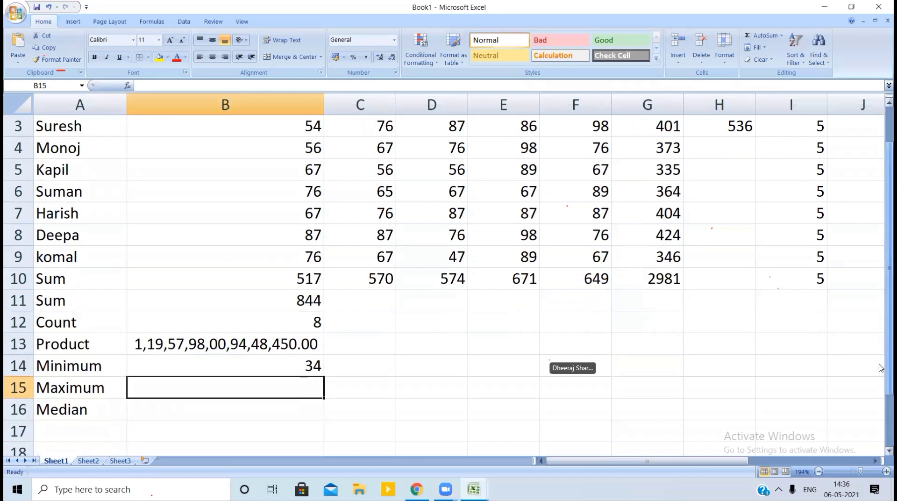
pyautogui.click(294, 372)
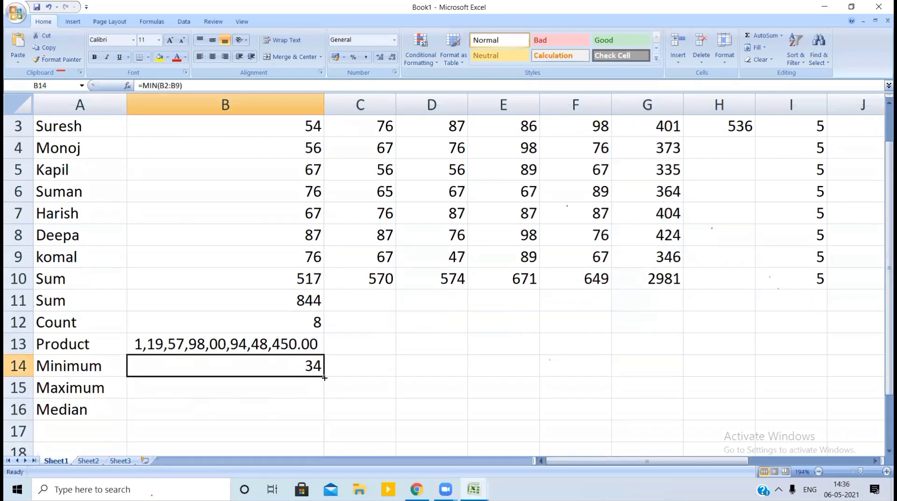
pyautogui.moveTo(325, 377); pyautogui.dragTo(814, 378)
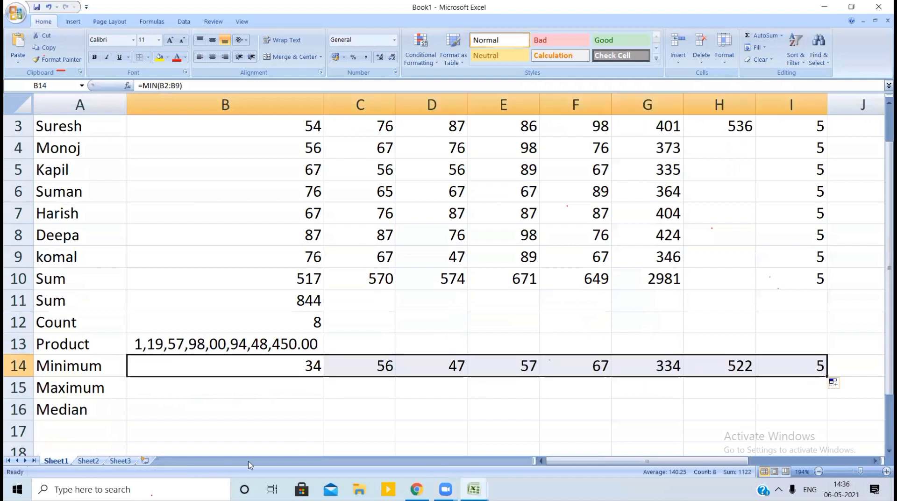
# Enter a MAX formula over B2:F2 in B15
pyautogui.click(159, 386)
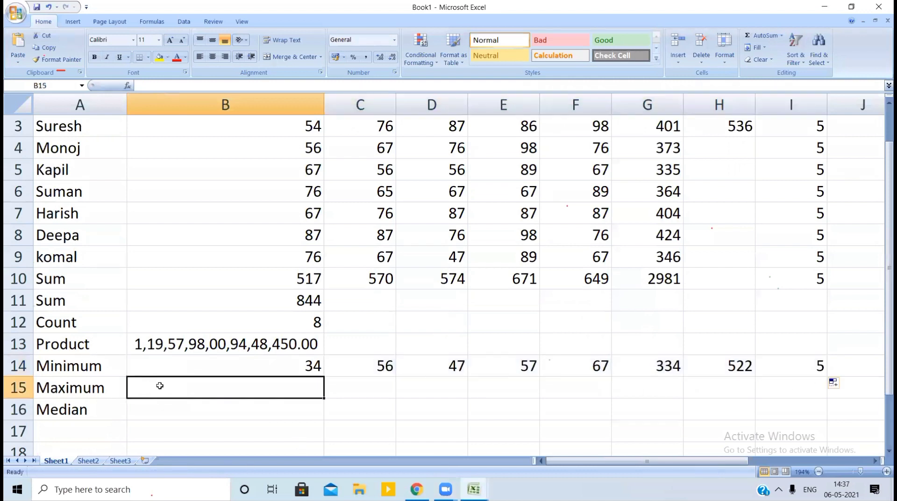
pyautogui.write('=M')
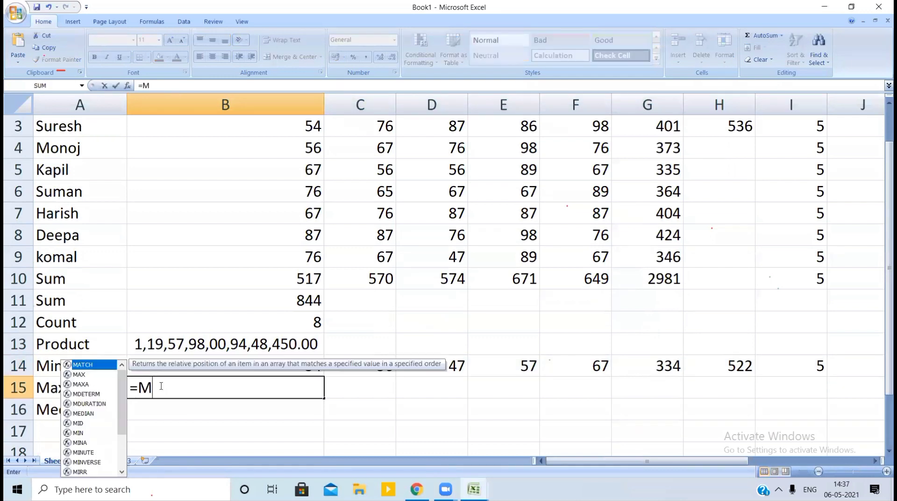
pyautogui.write('ax(')
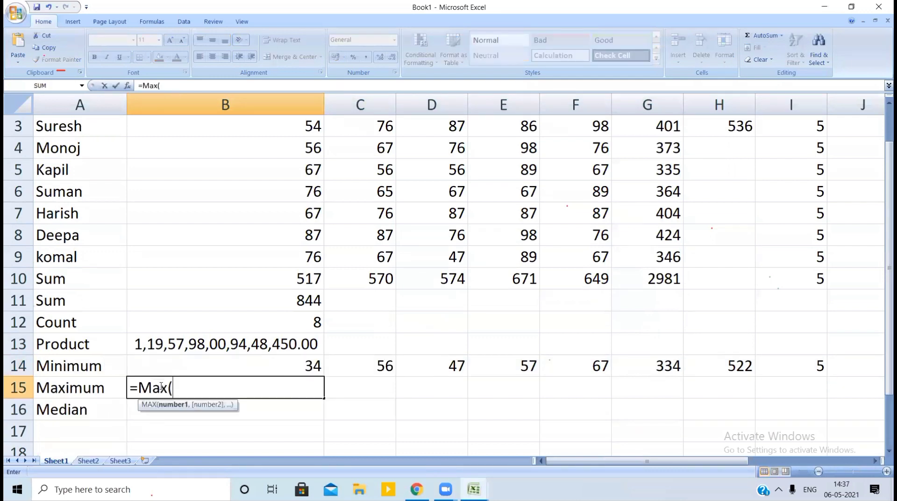
pyautogui.write('b2:f2)')
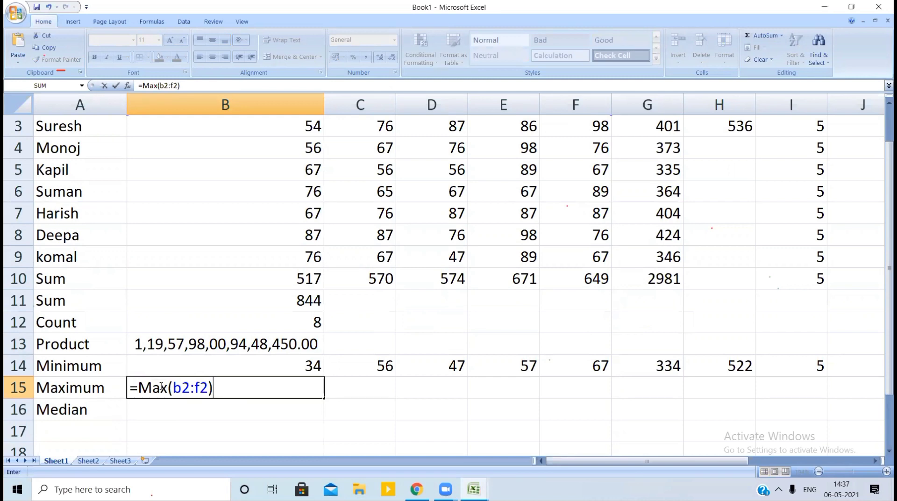
pyautogui.press('Return')
# Fill the MAX formula from B15 across through I15 and widen column I to fit its longest number
pyautogui.click(310, 383)
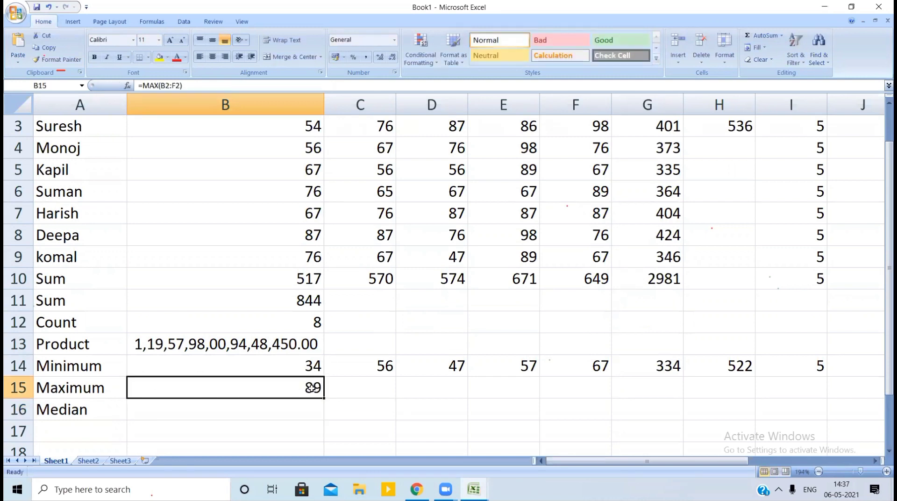
pyautogui.moveTo(324, 399); pyautogui.dragTo(811, 439)
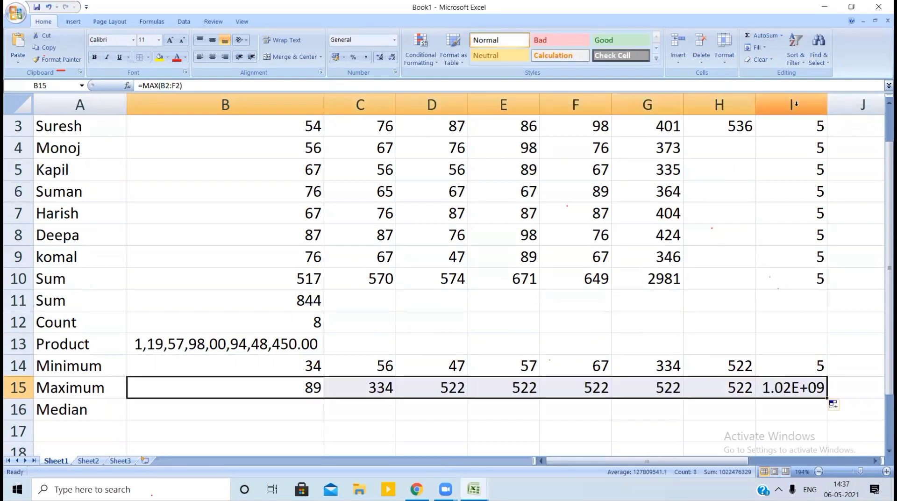
pyautogui.moveTo(829, 109); pyautogui.dragTo(885, 110)
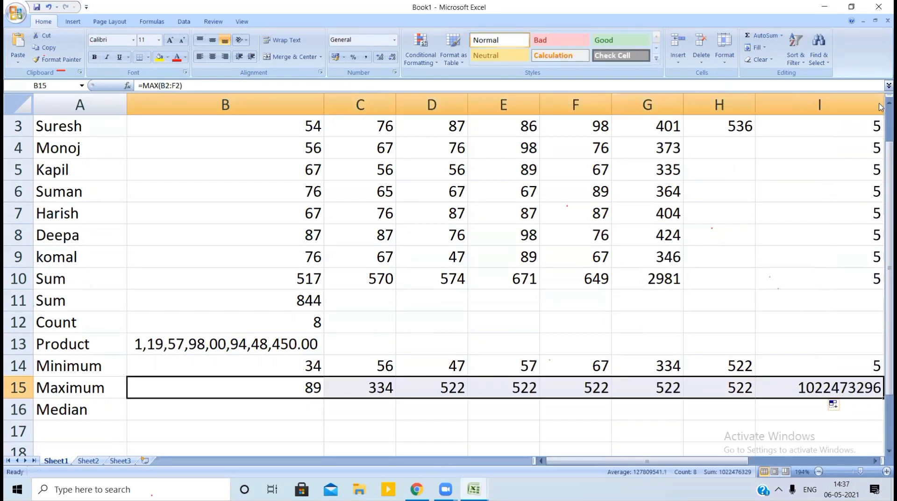
pyautogui.click(376, 427)
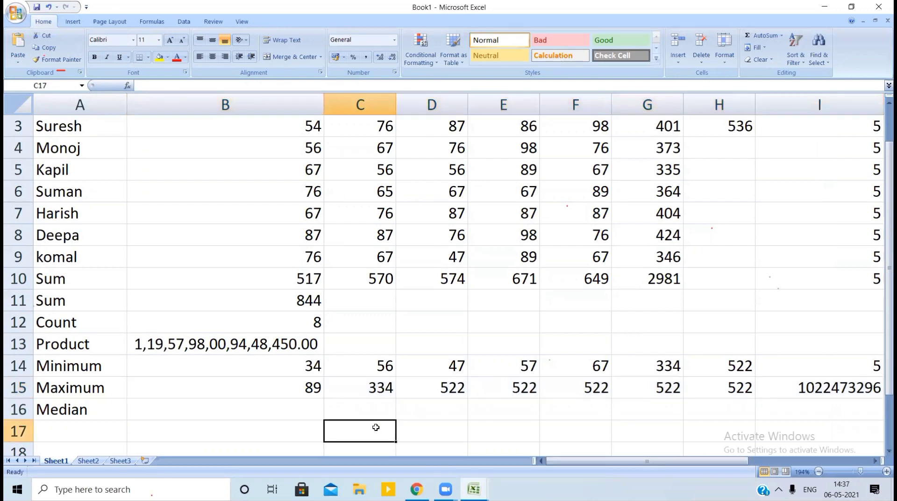
# Enter a MEDIAN formula over the Math marks B2:B9 in B16 and fill it across through H16
pyautogui.click(261, 404)
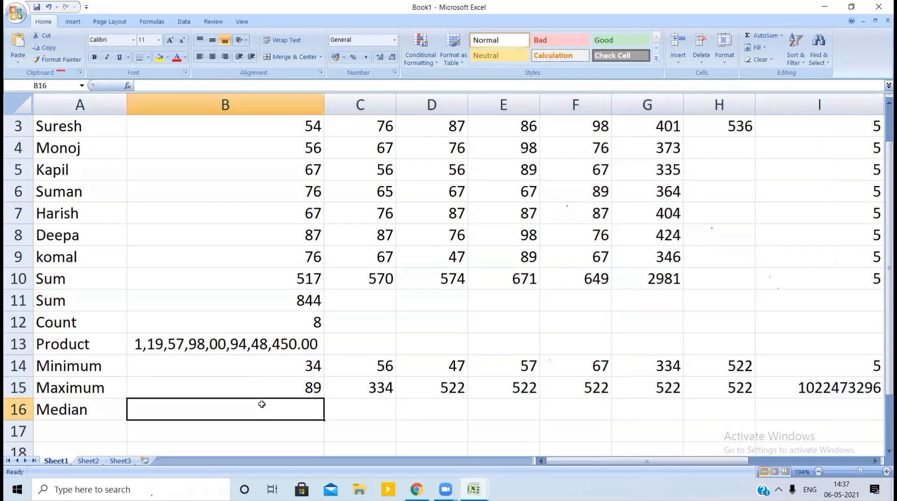
pyautogui.write('=')
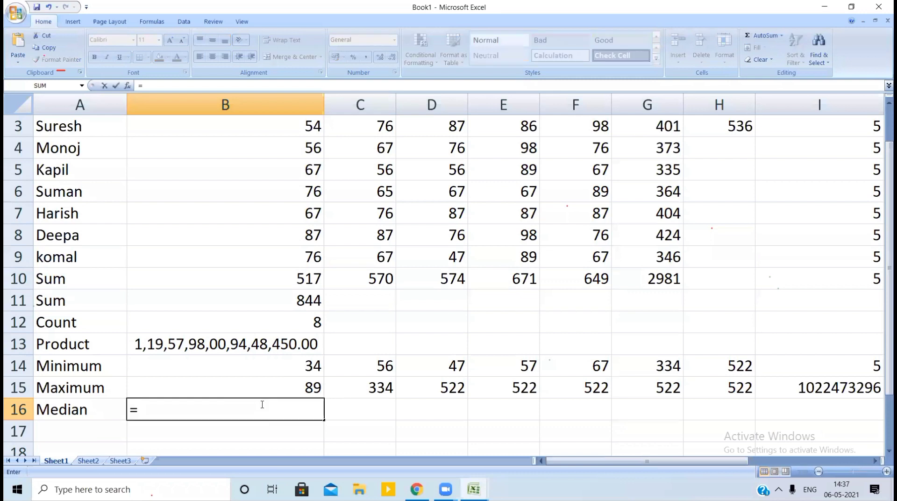
pyautogui.write('median(')
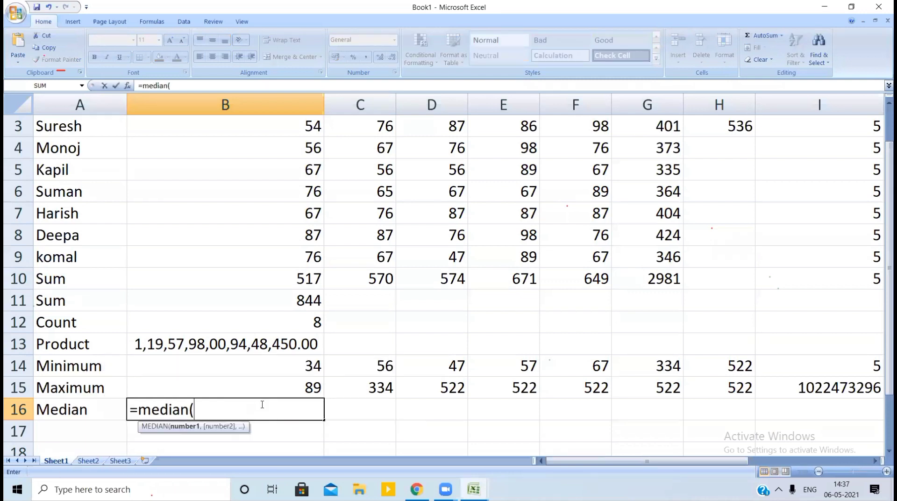
pyautogui.write('b2:f')
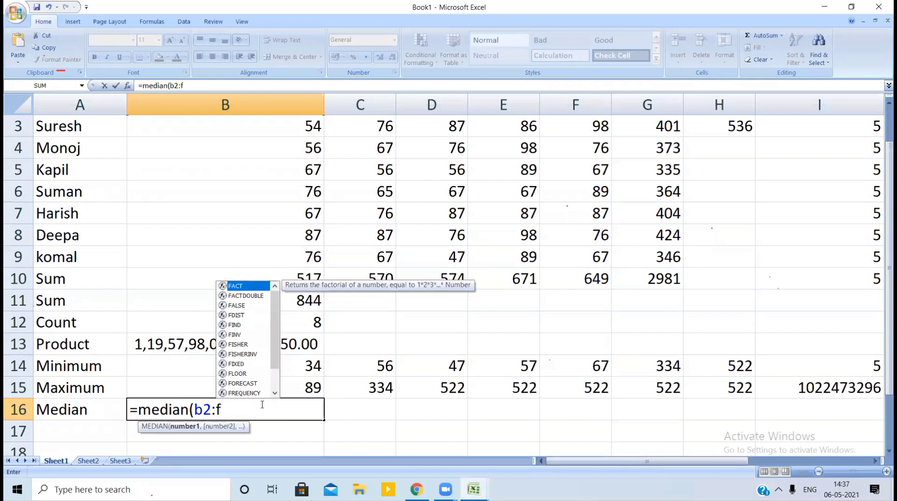
pyautogui.press('BackSpace')
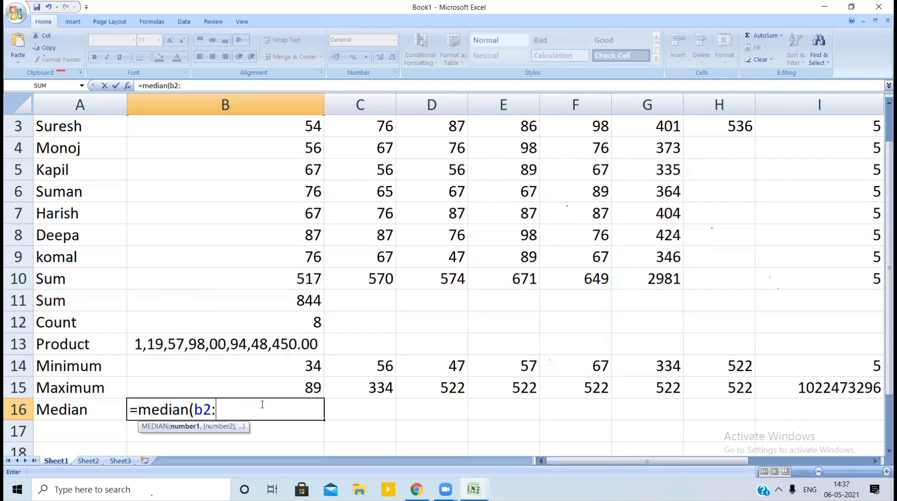
pyautogui.write('b9')
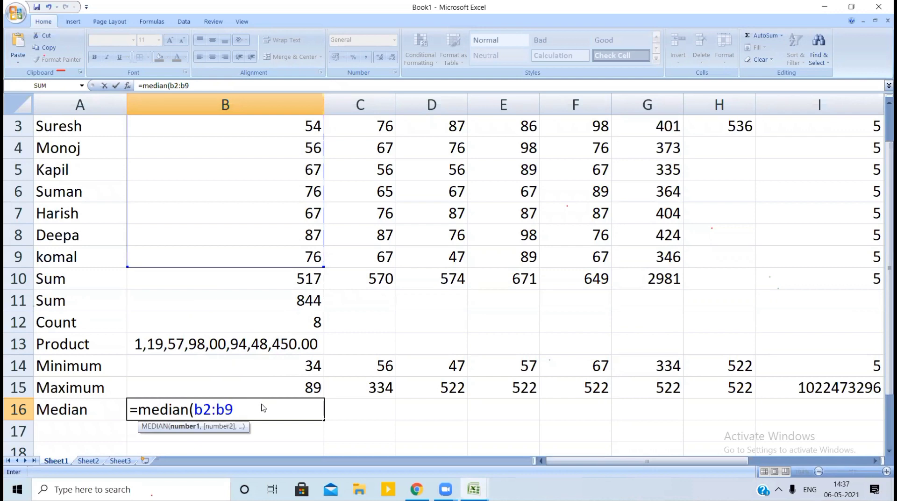
pyautogui.write(')')
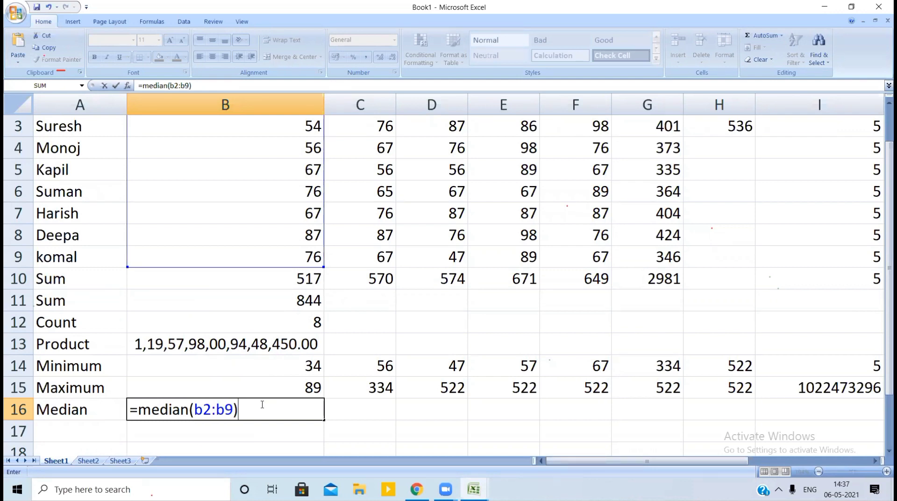
pyautogui.press('Return')
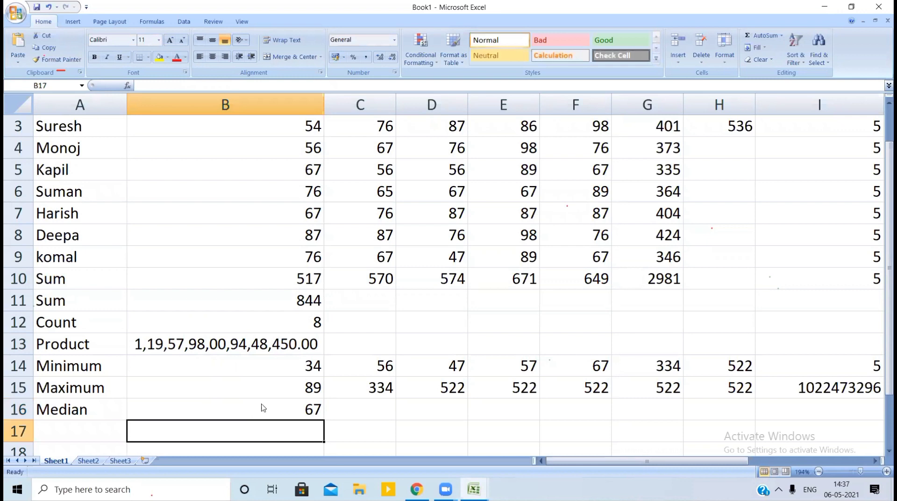
pyautogui.click(300, 406)
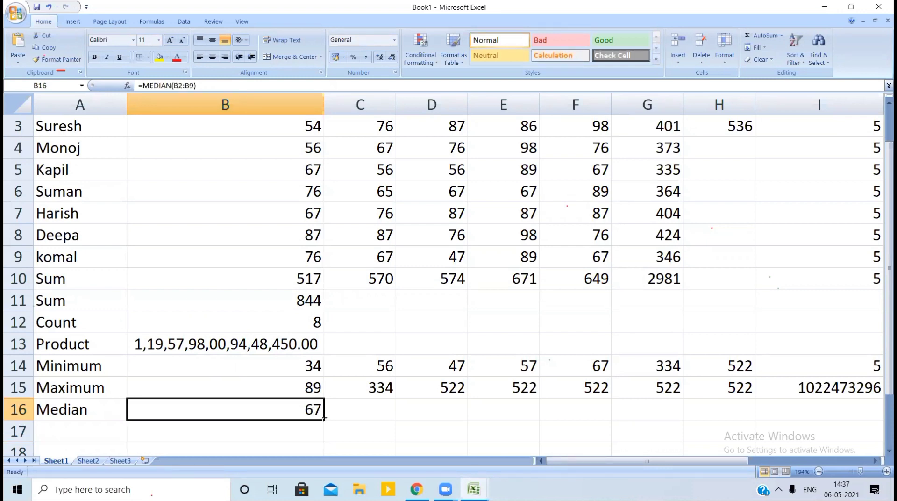
pyautogui.moveTo(325, 418); pyautogui.dragTo(757, 423)
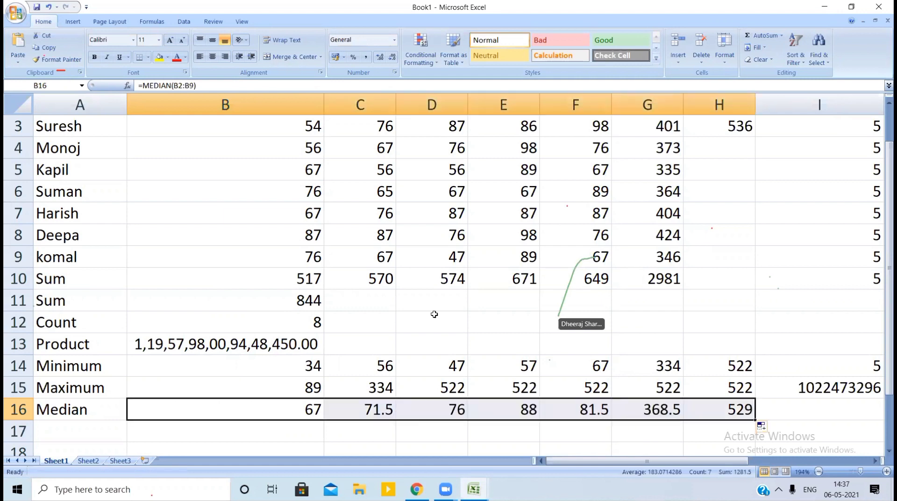
# Clear the MAX formulas from the Maximum row, B15 through I15
pyautogui.click(314, 390)
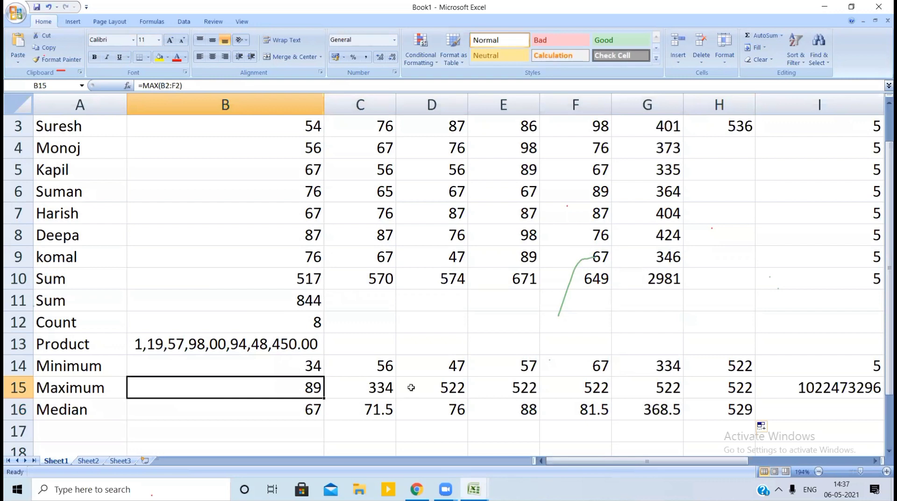
pyautogui.moveTo(286, 387); pyautogui.dragTo(813, 400)
pyautogui.press('Delete')
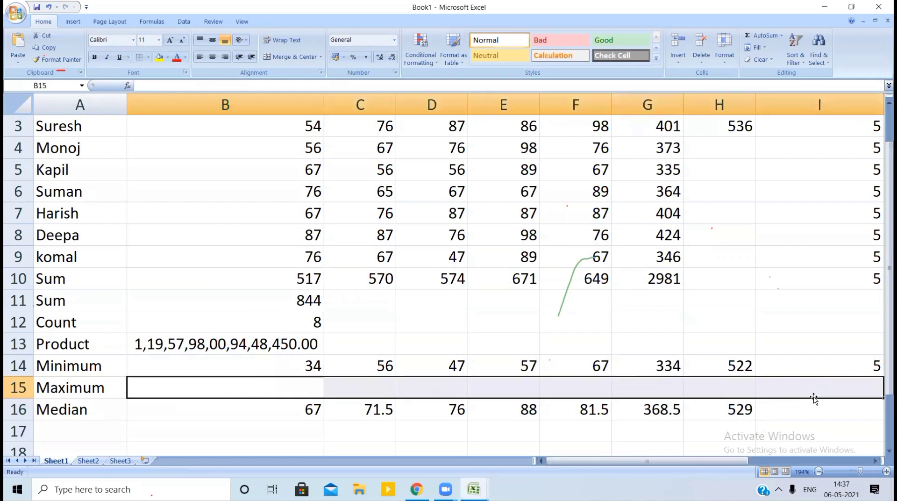
# Enter a MAX formula over B2:B9 in B15 and fill it across through H15
pyautogui.click(311, 380)
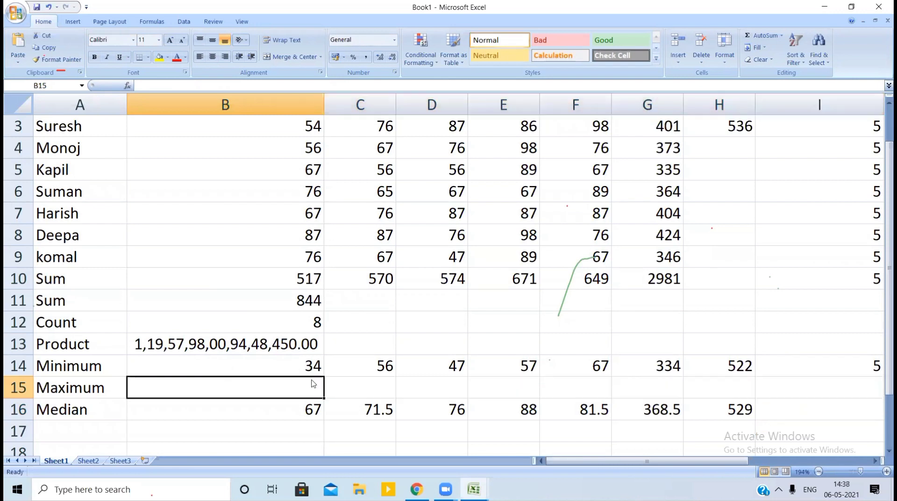
pyautogui.write('=max')
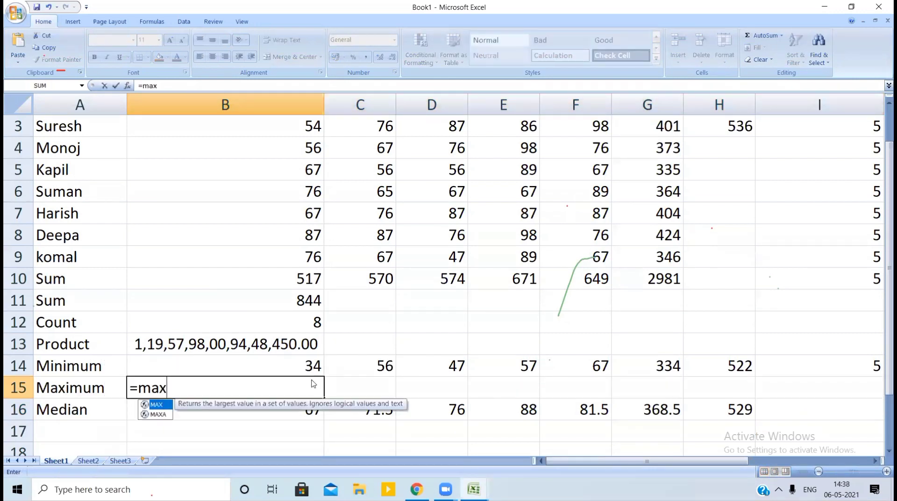
pyautogui.write('(b2')
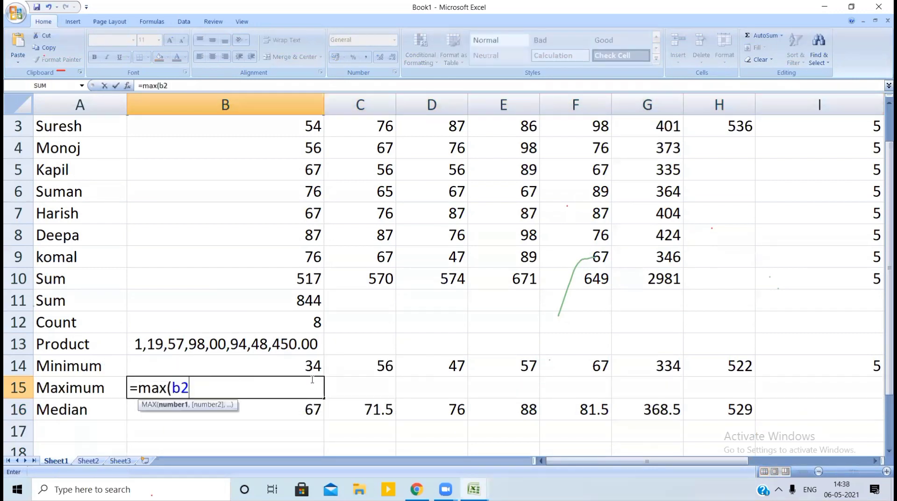
pyautogui.write(':b9)')
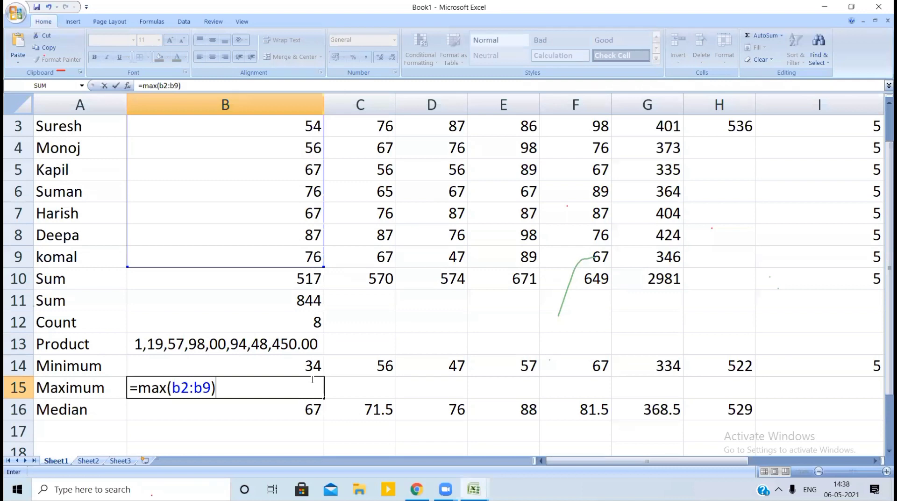
pyautogui.press('Return')
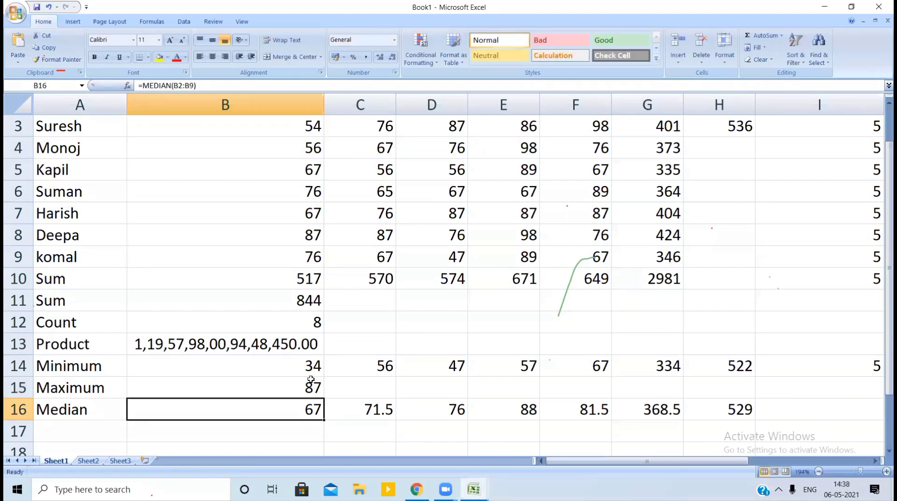
pyautogui.click(310, 380)
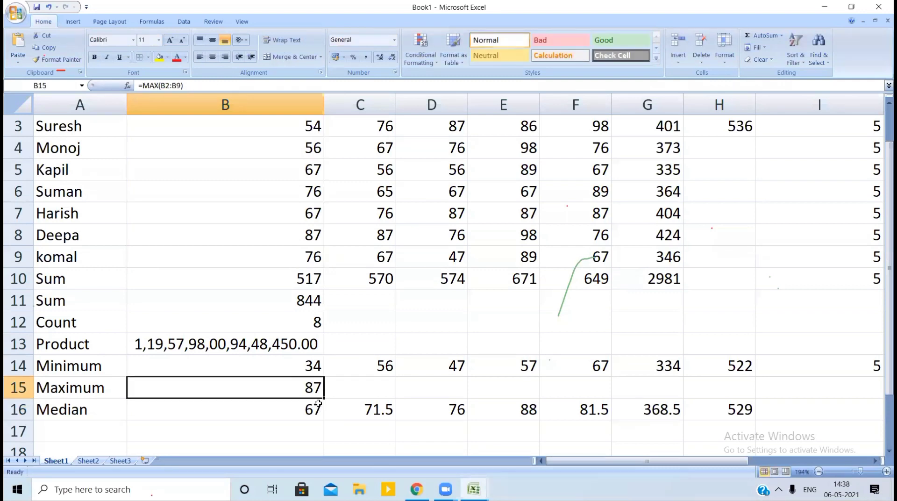
pyautogui.moveTo(324, 399); pyautogui.dragTo(741, 379)
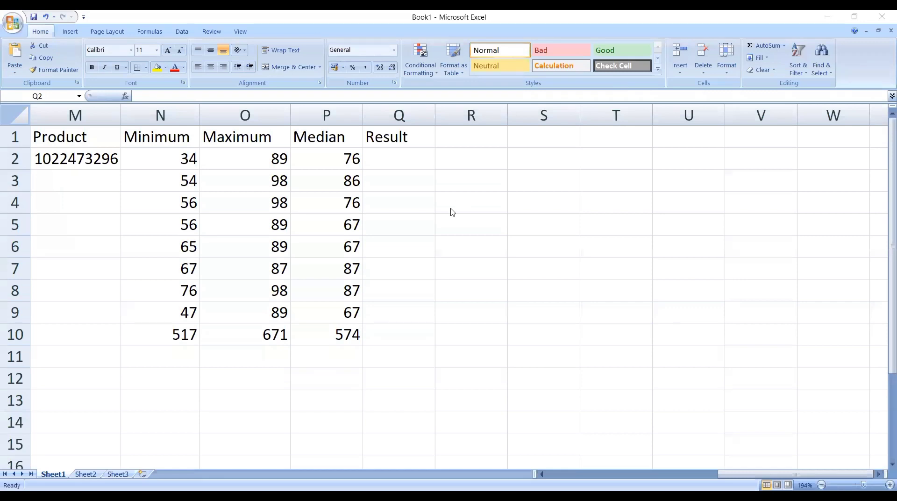
# Enter an IF formula in Q2 that returns "Pass" when G2 is at least 400 and "Fail" otherwise
pyautogui.click(402, 163)
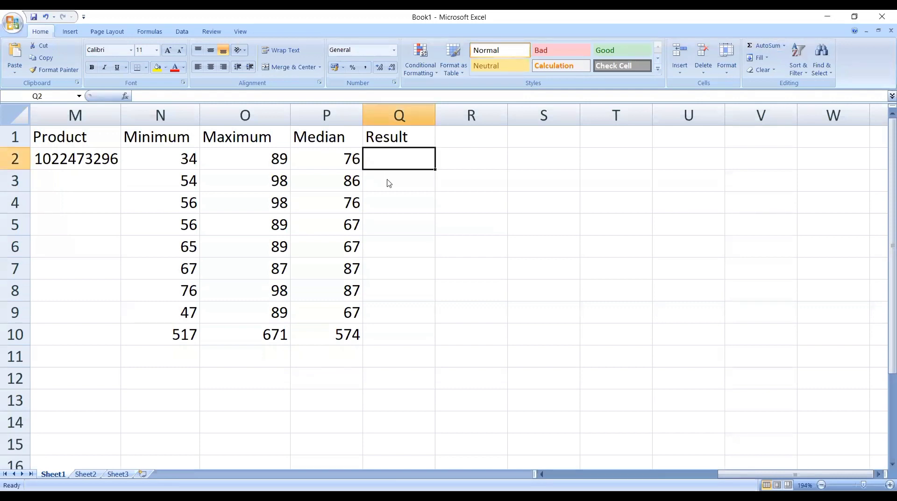
pyautogui.click(386, 160)
pyautogui.write('=')
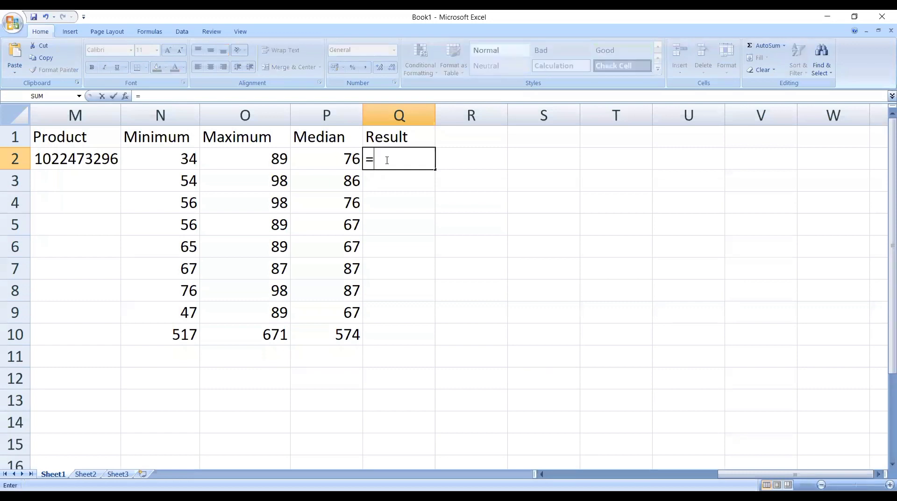
pyautogui.write('if(')
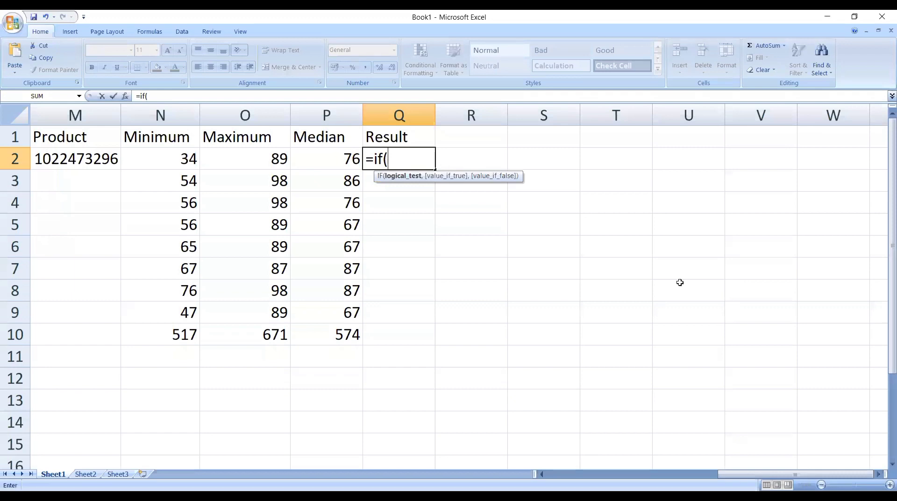
pyautogui.moveTo(747, 474)
pyautogui.mouseDown()
pyautogui.moveTo(633, 474)
pyautogui.moveTo(747, 474)
pyautogui.mouseUp()
pyautogui.write('g2>=')
pyautogui.write('4')
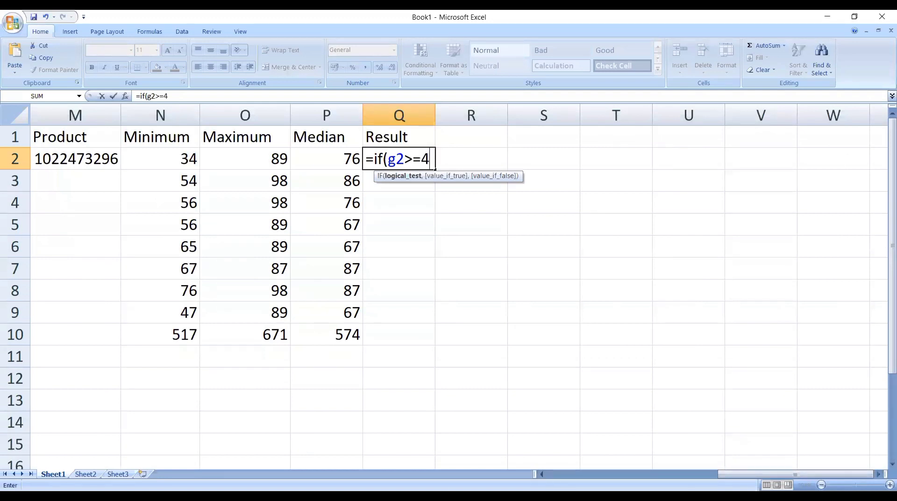
pyautogui.write('00,"Pas')
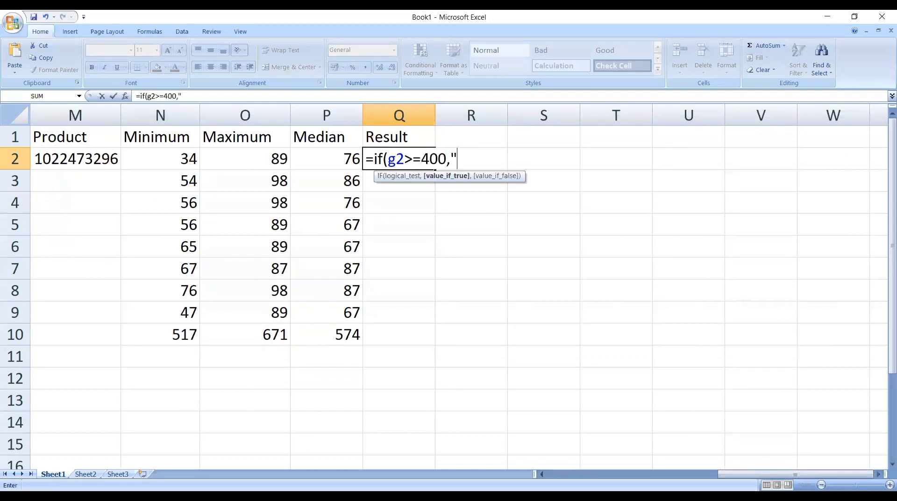
pyautogui.write('s,')
pyautogui.press('BackSpace')
pyautogui.write('"')
pyautogui.write(',"fail')
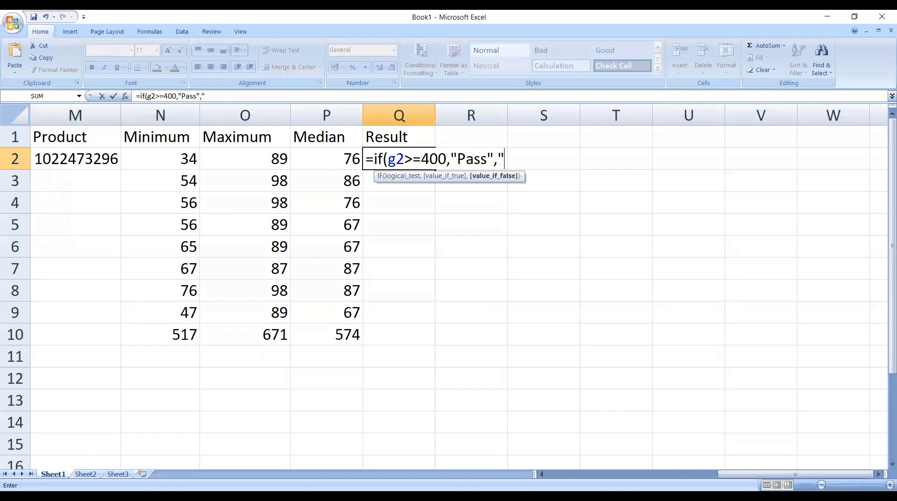
pyautogui.press('BackSpace')
pyautogui.press('BackSpace')
pyautogui.press('BackSpace')
pyautogui.press('BackSpace')
pyautogui.write('Fao;')
pyautogui.press('BackSpace')
pyautogui.press('BackSpace')
pyautogui.press('BackSpace')
pyautogui.write('ail")')
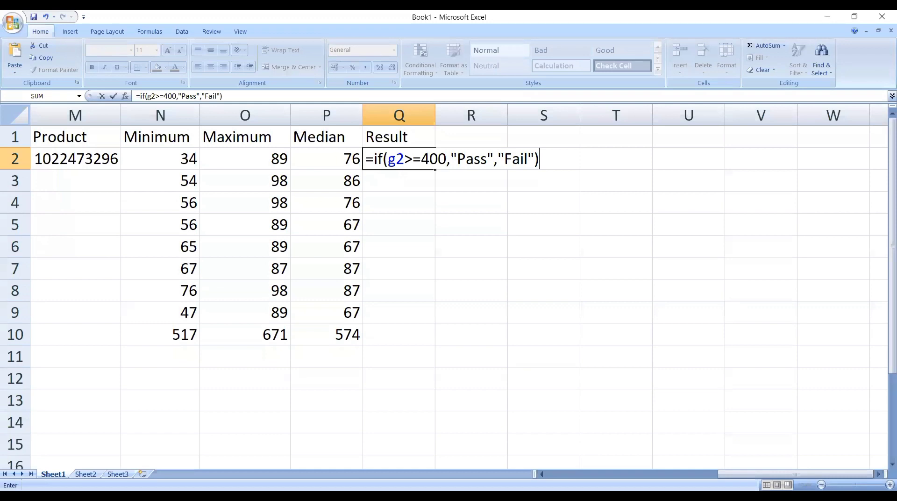
pyautogui.press('Return')
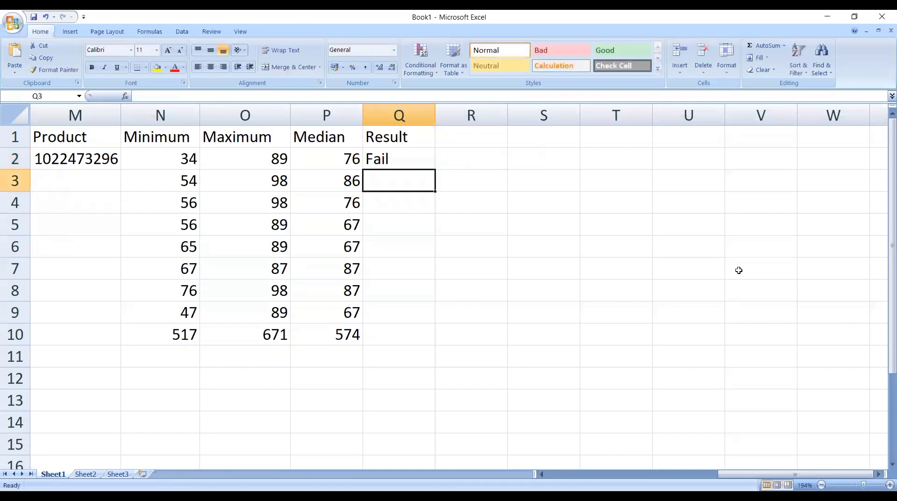
# Fill the IF formula from Q2 down through Q9
pyautogui.click(430, 158)
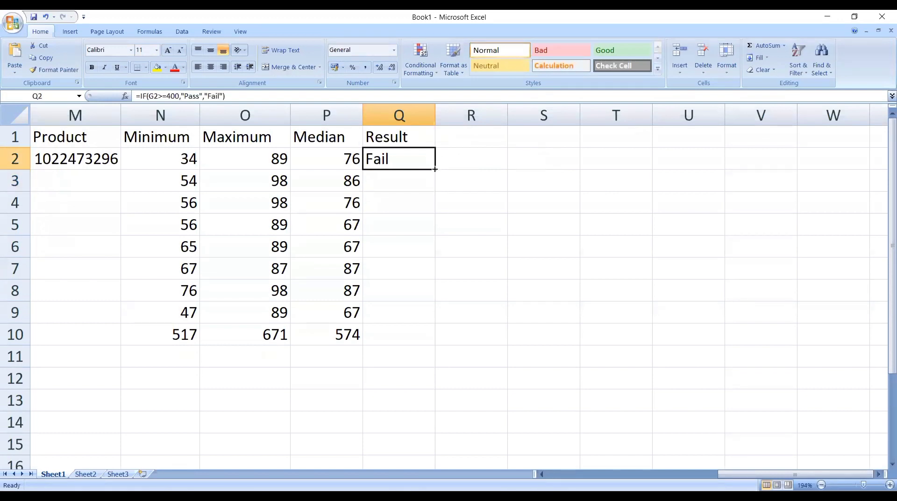
pyautogui.moveTo(435, 169); pyautogui.dragTo(399, 316)
pyautogui.click(451, 259)
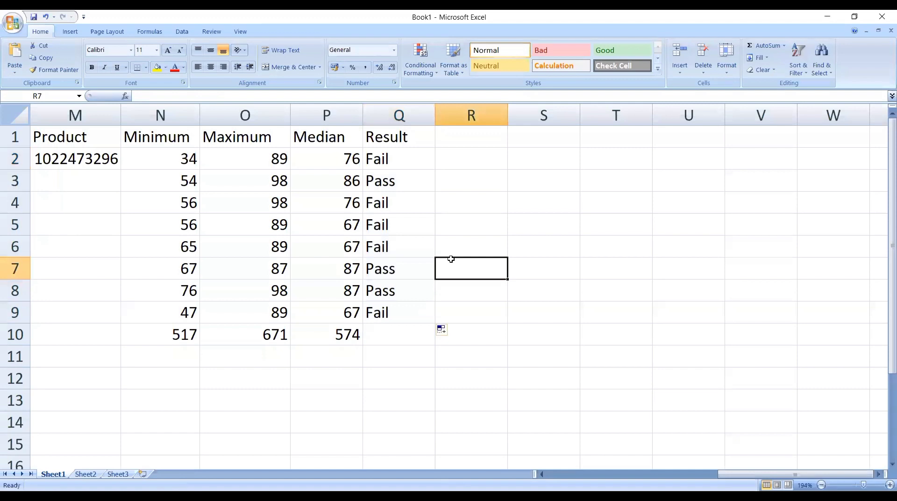
# Compare the students' totals in column G with their Pass or Fail entries in the Result column
pyautogui.press('Left')
pyautogui.press('Left')
pyautogui.press('Left')
pyautogui.press('Left')
pyautogui.press('Left')
pyautogui.press('Left')
pyautogui.press('Left')
pyautogui.press('Left')
pyautogui.press('Left')
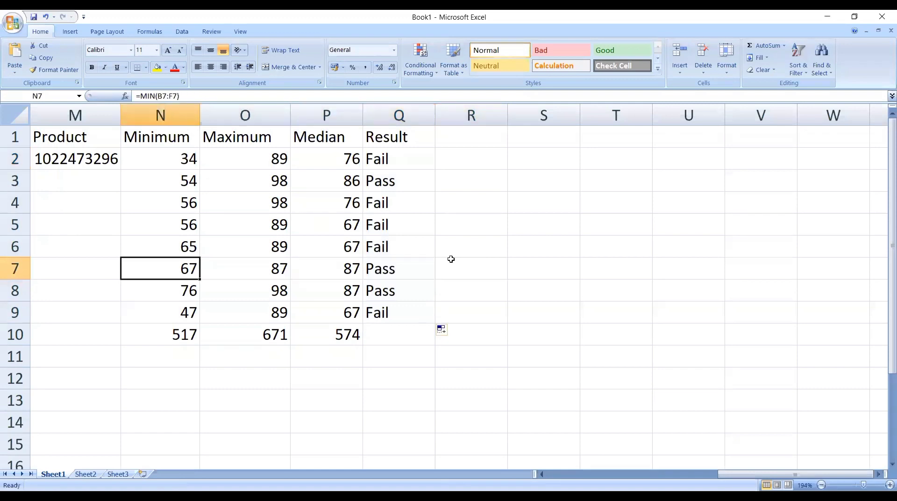
pyautogui.press('Left')
pyautogui.press('Left')
pyautogui.press('Left')
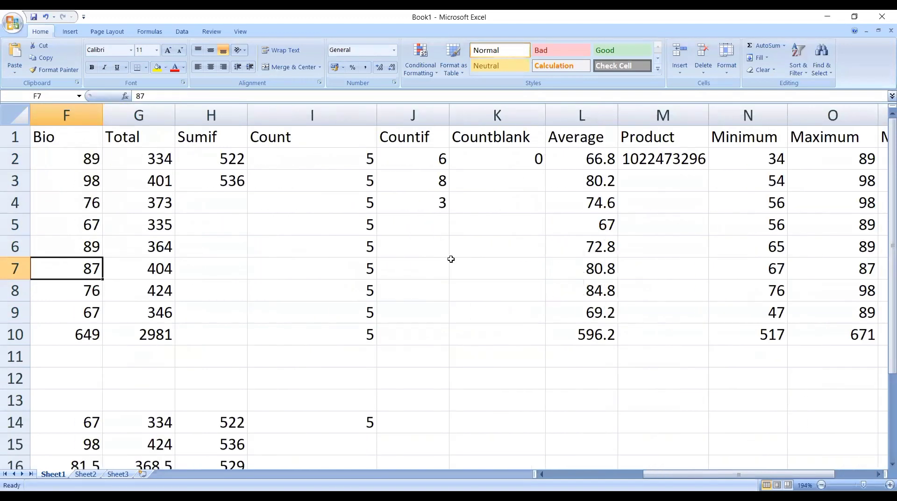
pyautogui.press('Right')
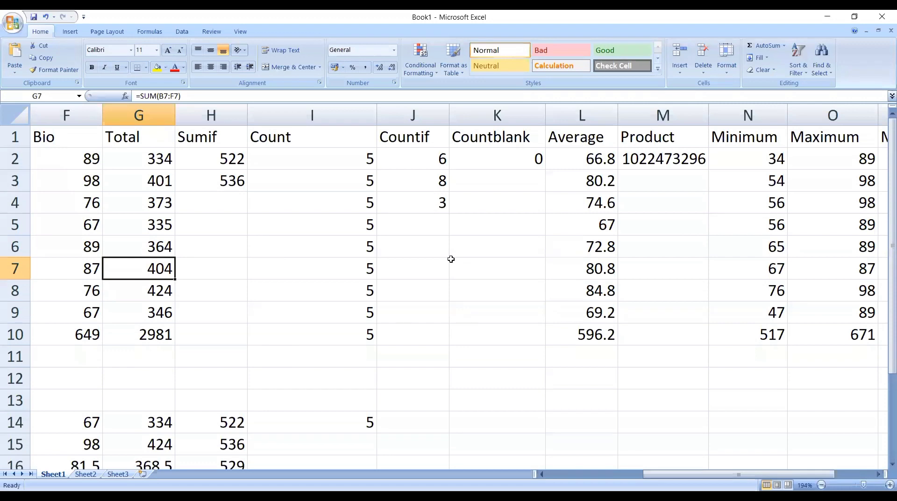
pyautogui.press('Down')
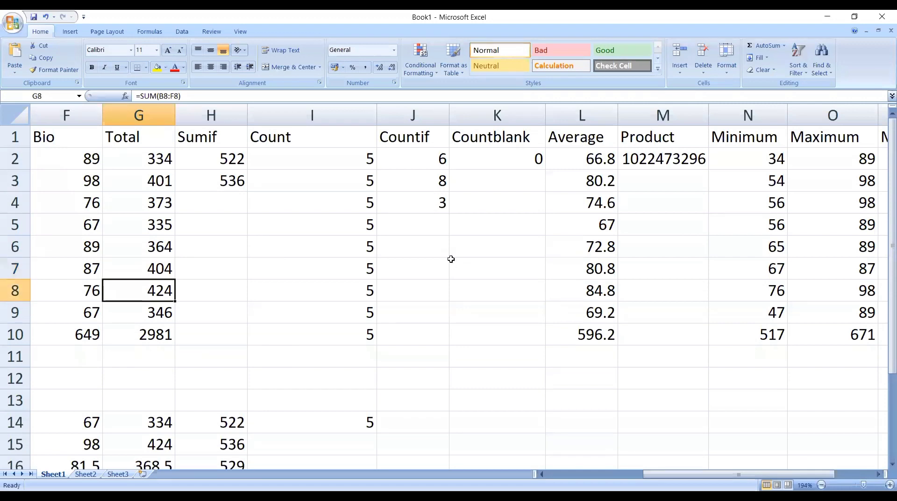
pyautogui.press('Down')
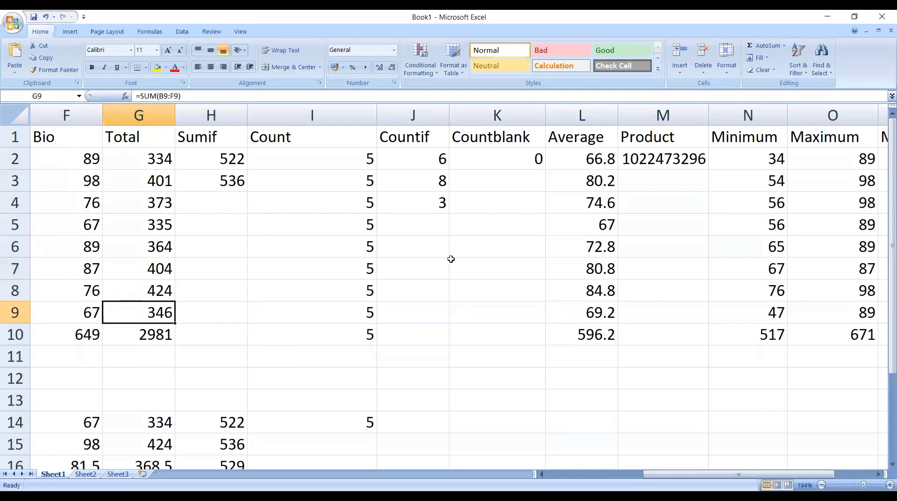
pyautogui.press('Right')
pyautogui.press('Right')
pyautogui.press('Right')
pyautogui.press('Right')
pyautogui.press('Right')
pyautogui.press('Right')
pyautogui.press('Right')
pyautogui.press('Right')
pyautogui.press('Right')
pyautogui.press('Right')
pyautogui.press('Right')
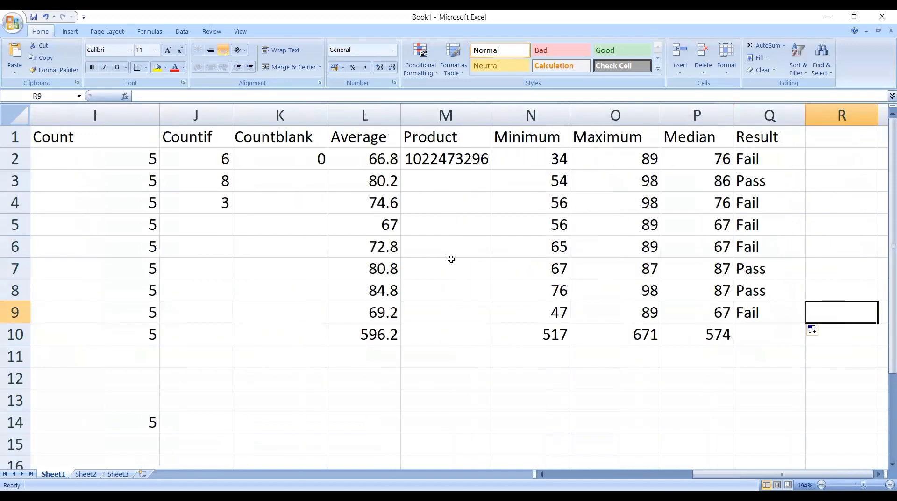
# Add the heading "Comp" in R1, beside the Result column
pyautogui.press('Left')
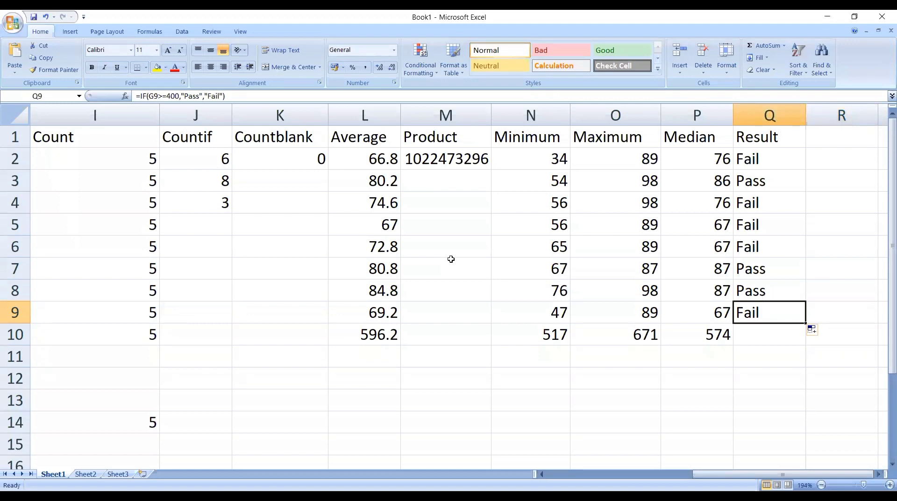
pyautogui.press('Right')
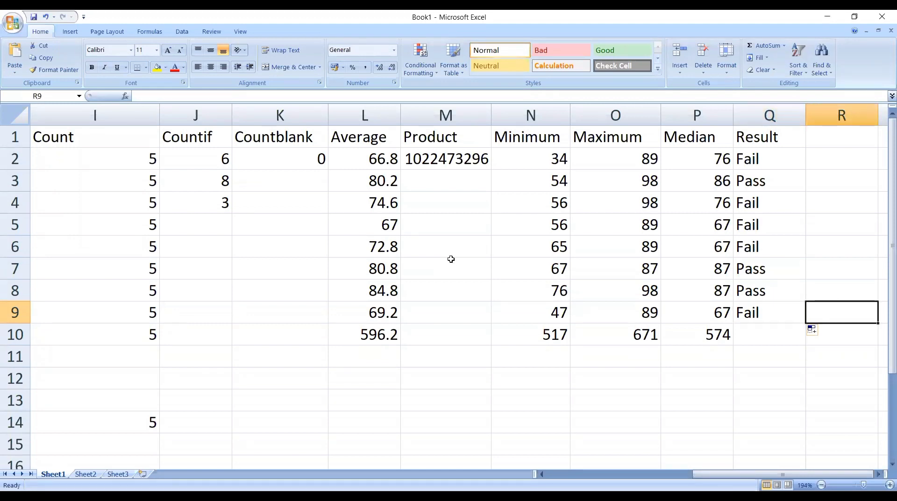
pyautogui.hscroll(2, 451, 259)
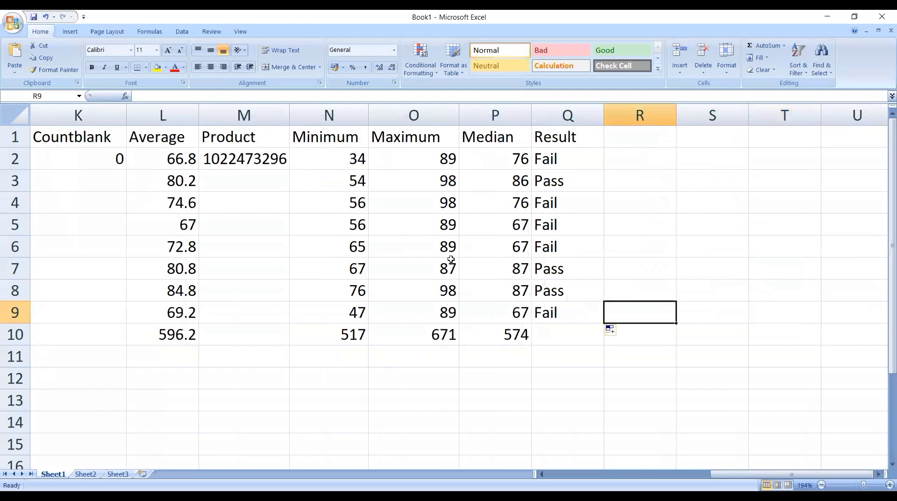
pyautogui.press('Up')
pyautogui.press('Up')
pyautogui.press('Up')
pyautogui.press('Up')
pyautogui.press('Up')
pyautogui.press('Up')
pyautogui.press('Up')
pyautogui.press('Up')
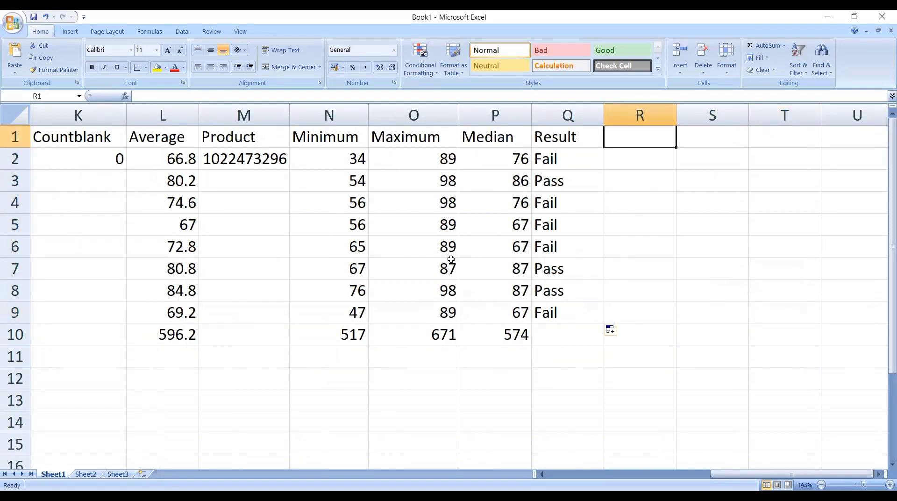
pyautogui.write('Comp')
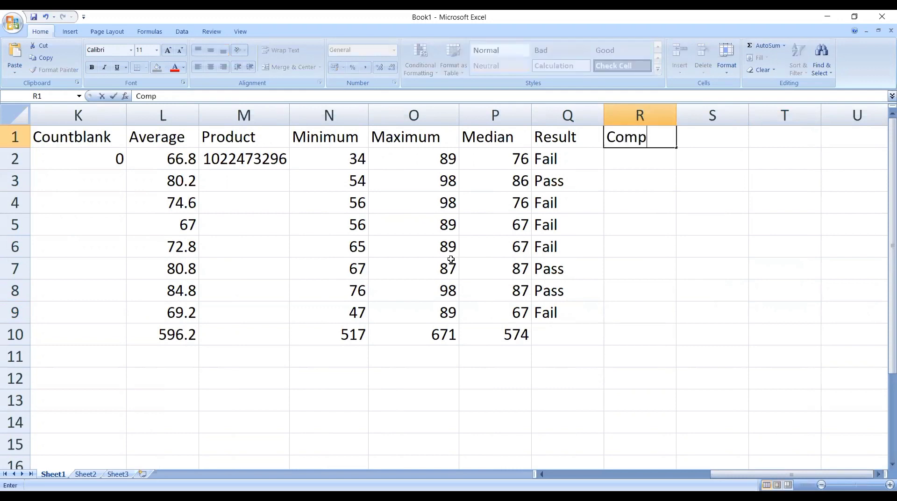
pyautogui.press('Return')
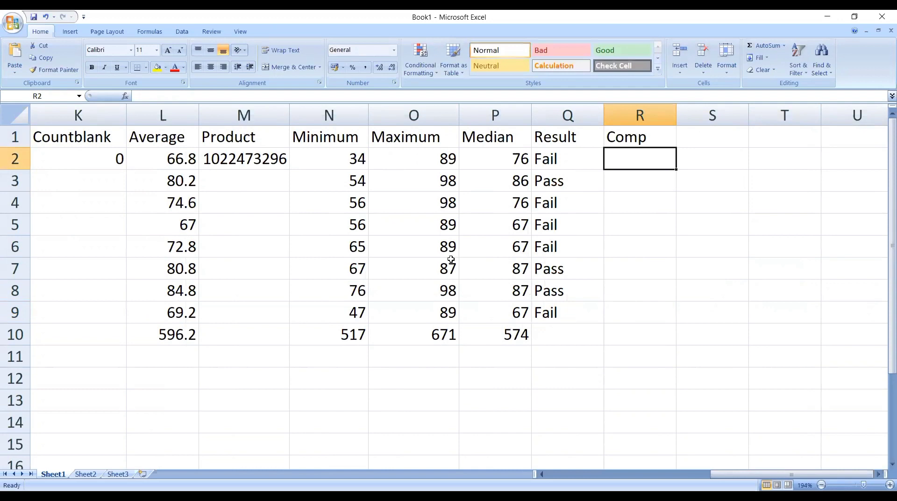
pyautogui.write('=')
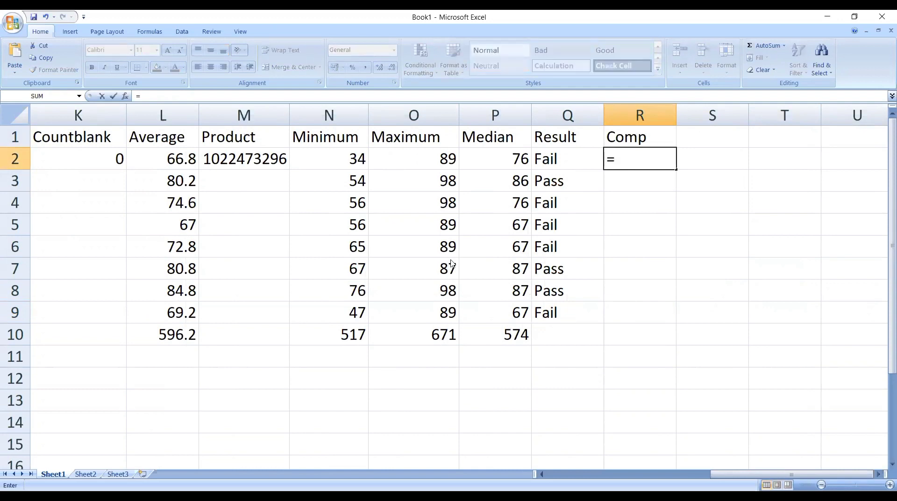
pyautogui.write('if(')
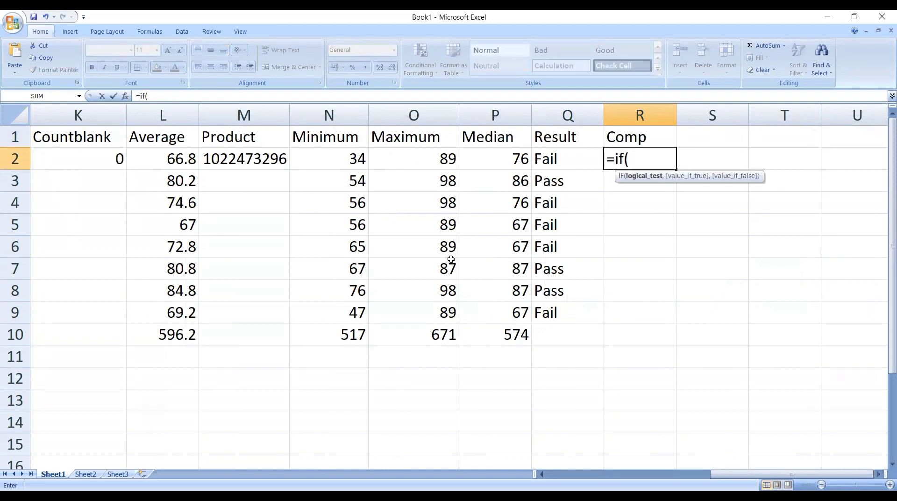
pyautogui.write('g2>400,"')
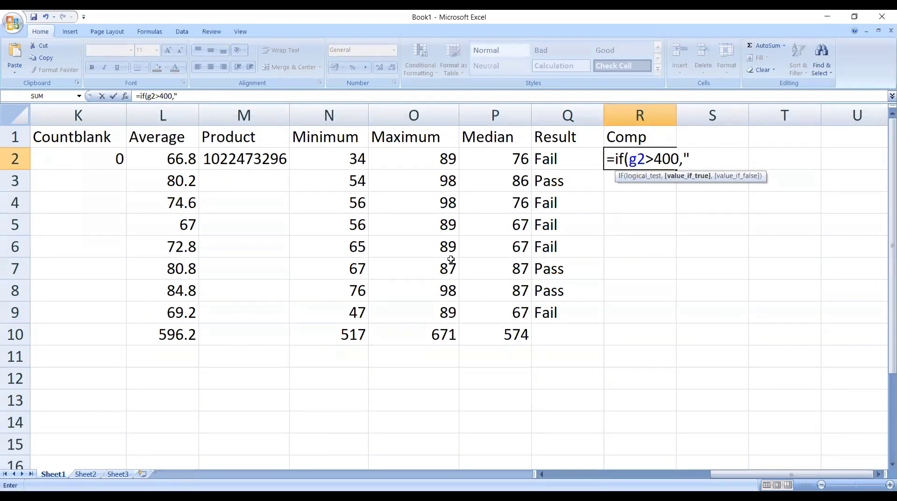
pyautogui.write('Pass",')
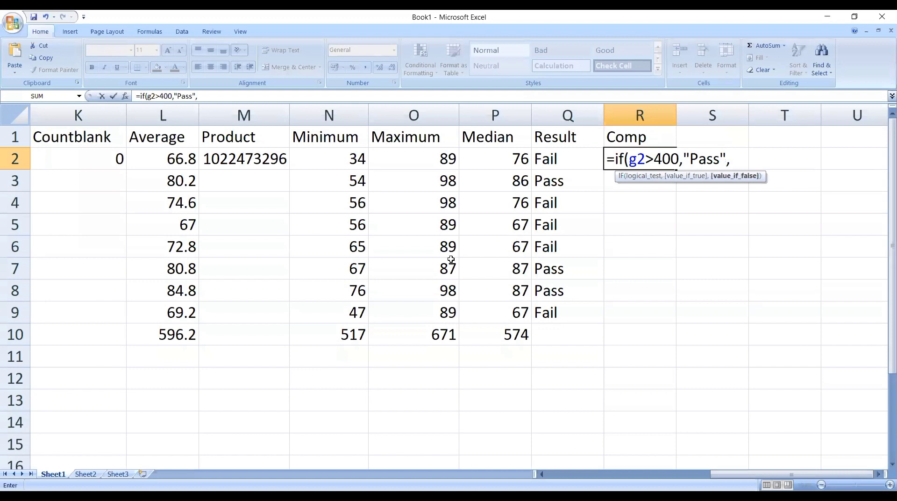
pyautogui.write('if')
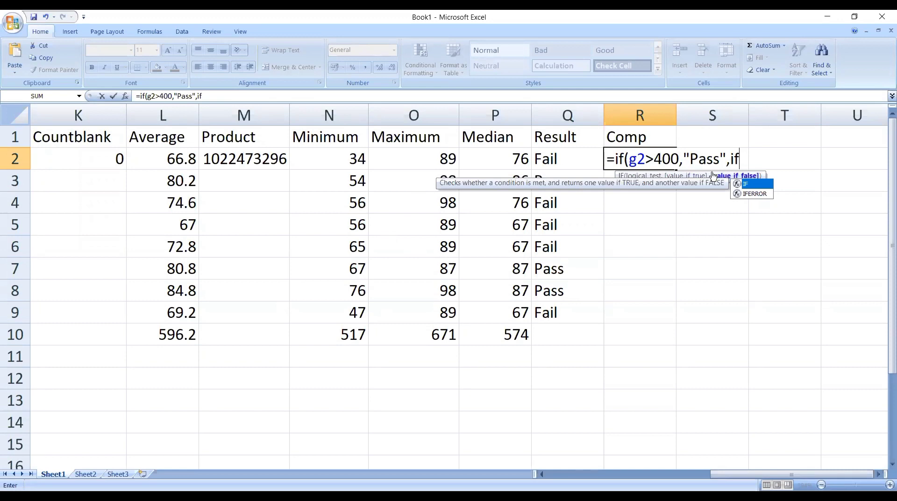
pyautogui.click(654, 162)
pyautogui.write('=')
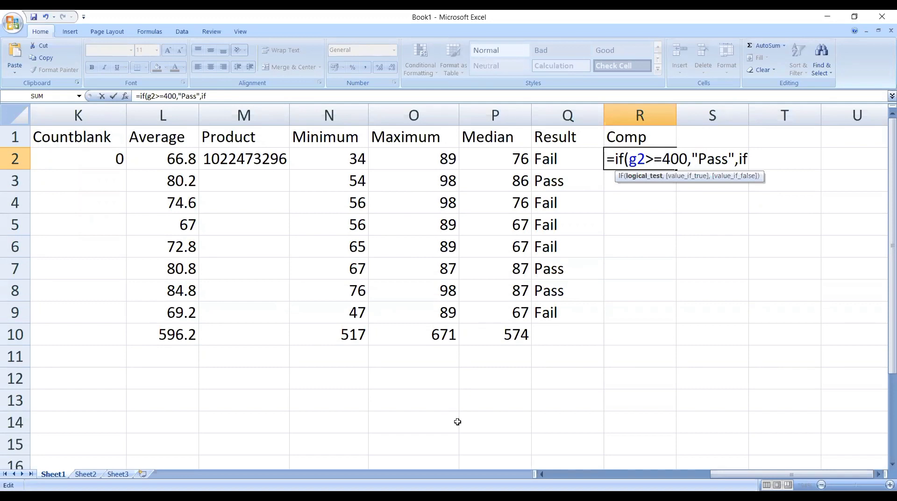
pyautogui.click(751, 158)
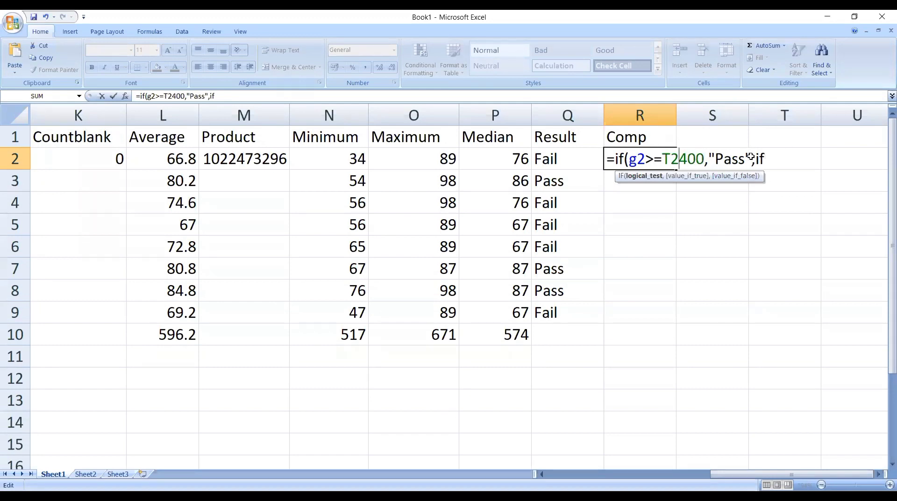
pyautogui.moveTo(751, 158); pyautogui.dragTo(732, 158)
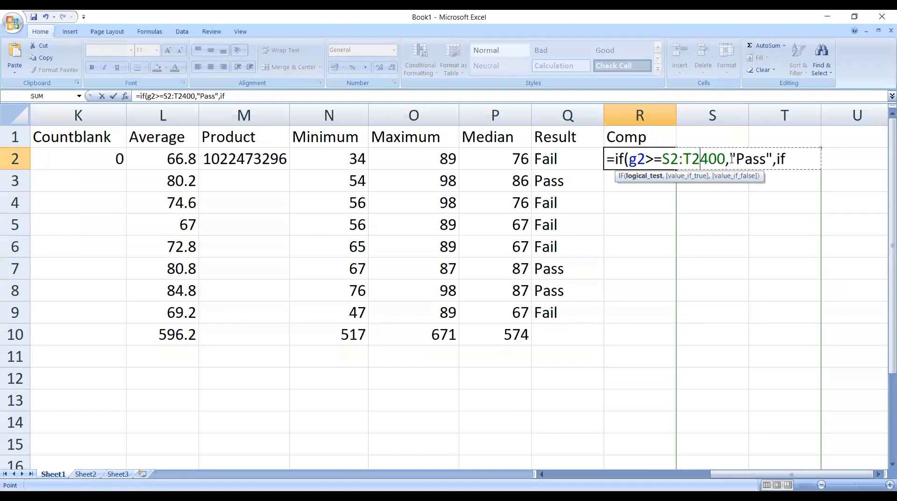
pyautogui.click(732, 158)
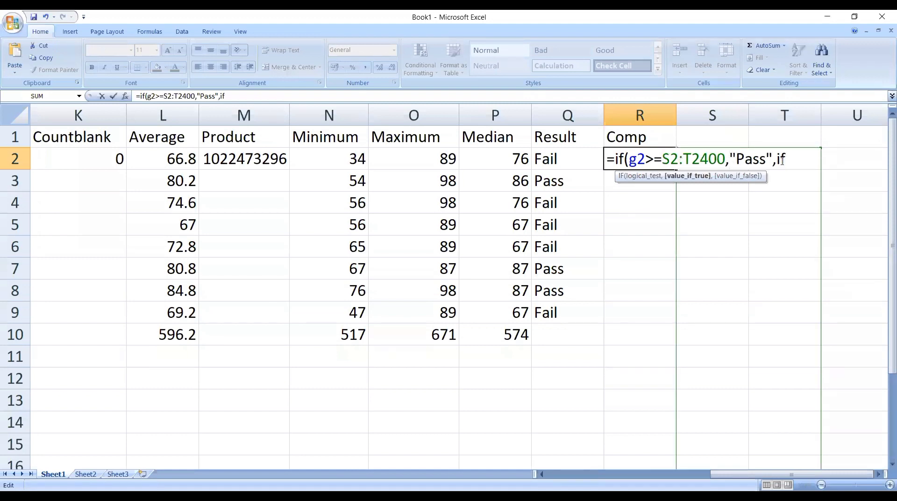
pyautogui.press('Escape')
pyautogui.write('=')
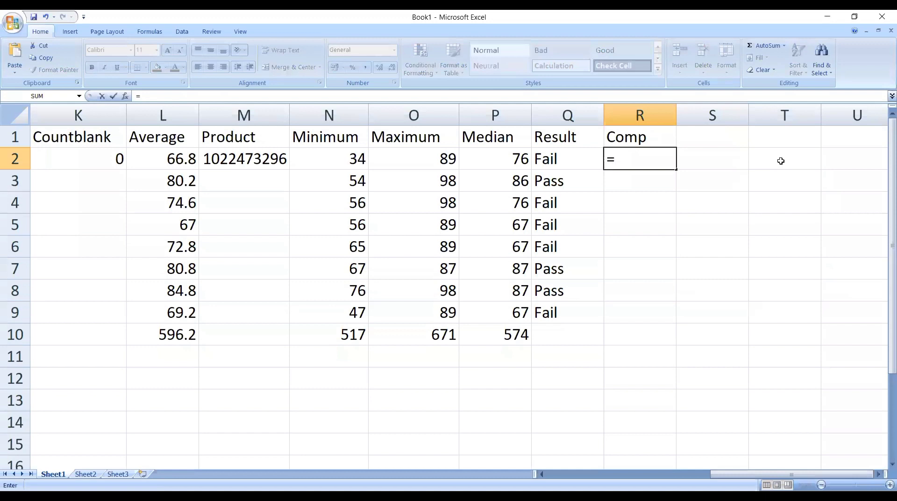
pyautogui.write('if(')
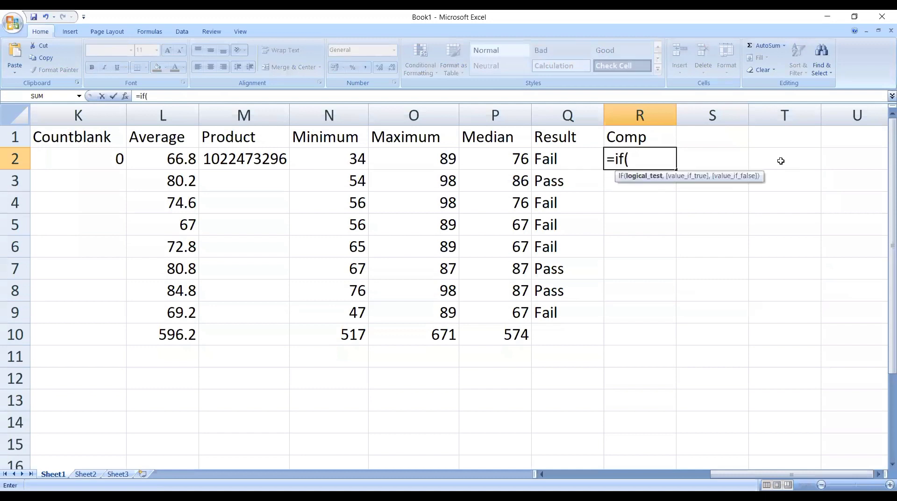
pyautogui.write('g2>=400')
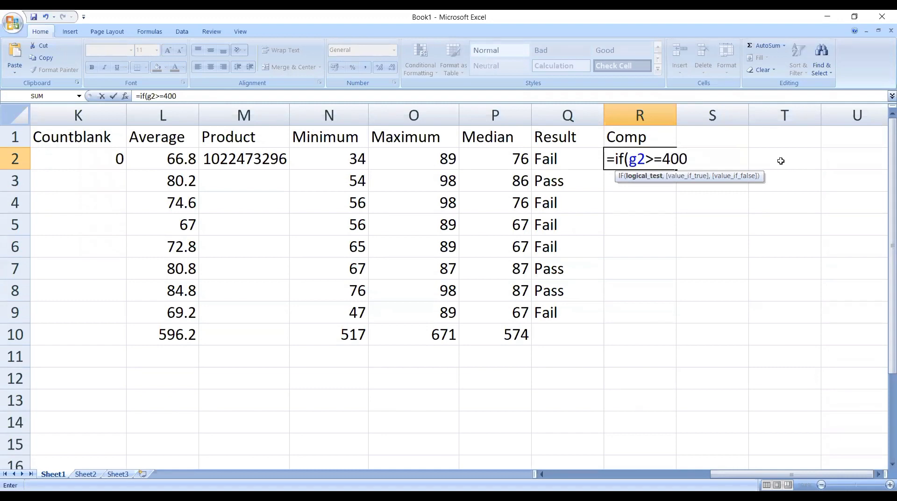
pyautogui.write(',"P')
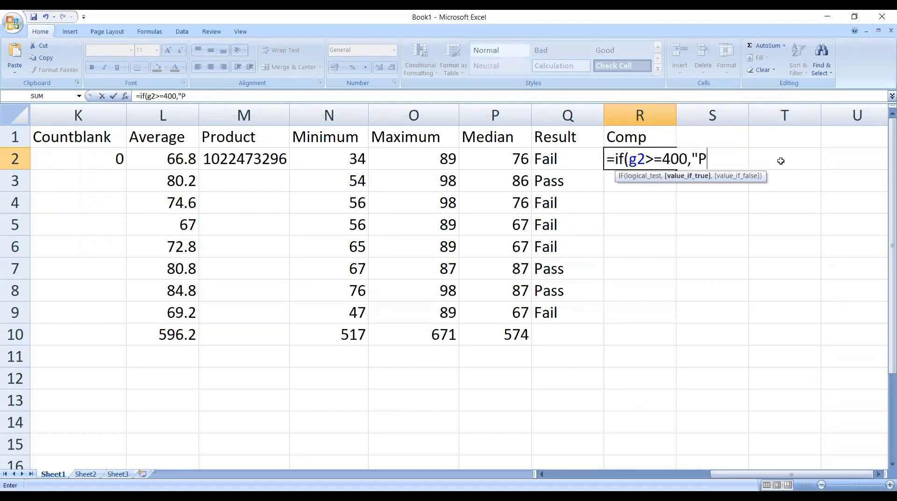
pyautogui.write('ass","fa')
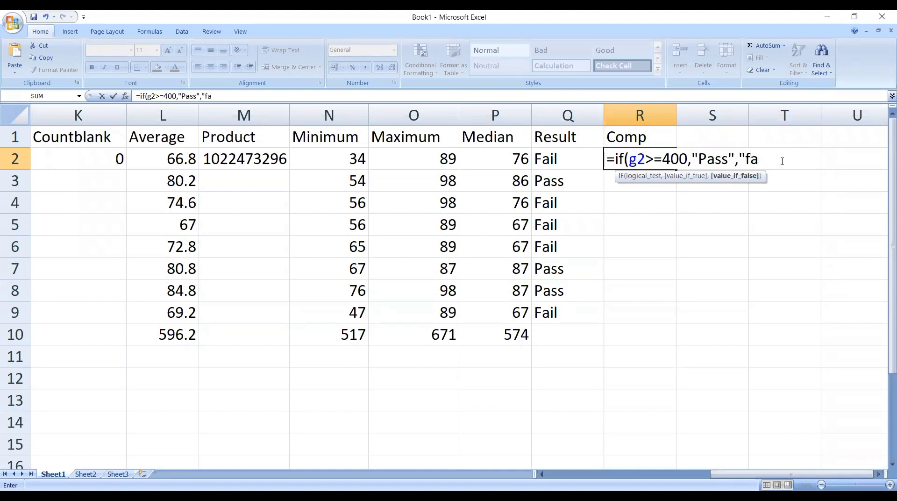
pyautogui.press('BackSpace')
pyautogui.press('BackSpace')
pyautogui.write('Fail')
pyautogui.write('"')
pyautogui.press('BackSpace')
pyautogui.press('BackSpace')
pyautogui.press('BackSpace')
pyautogui.press('BackSpace')
pyautogui.press('BackSpace')
pyautogui.press('BackSpace')
pyautogui.write('i')
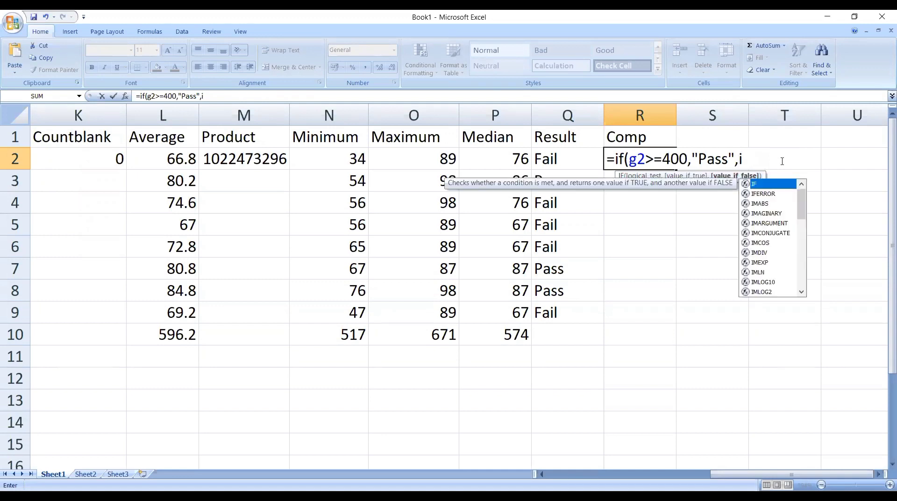
pyautogui.write('f')
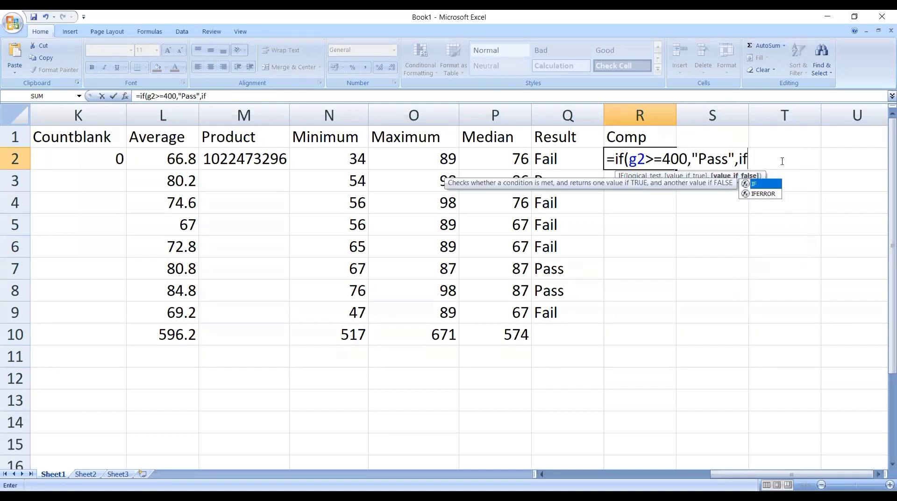
pyautogui.write('(f2')
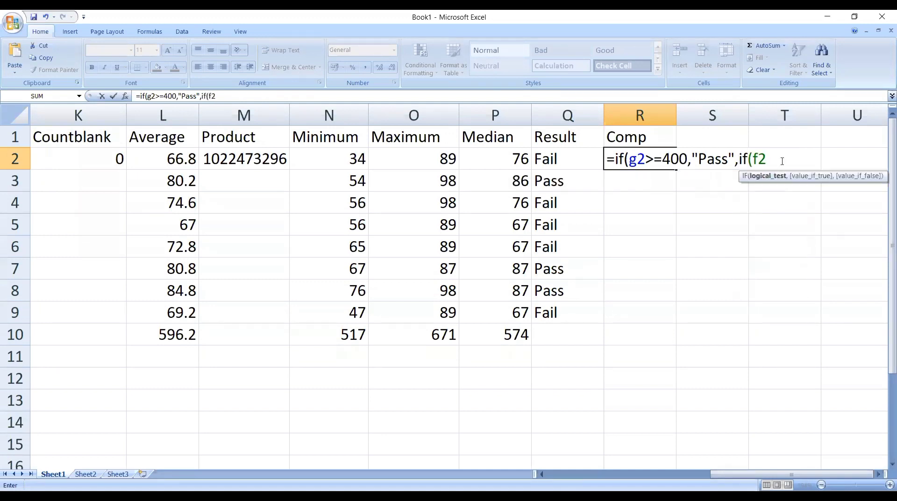
pyautogui.write('>')
pyautogui.press('BackSpace')
pyautogui.press('BackSpace')
pyautogui.press('BackSpace')
pyautogui.write('g2')
pyautogui.press('Escape')
pyautogui.press('Down')
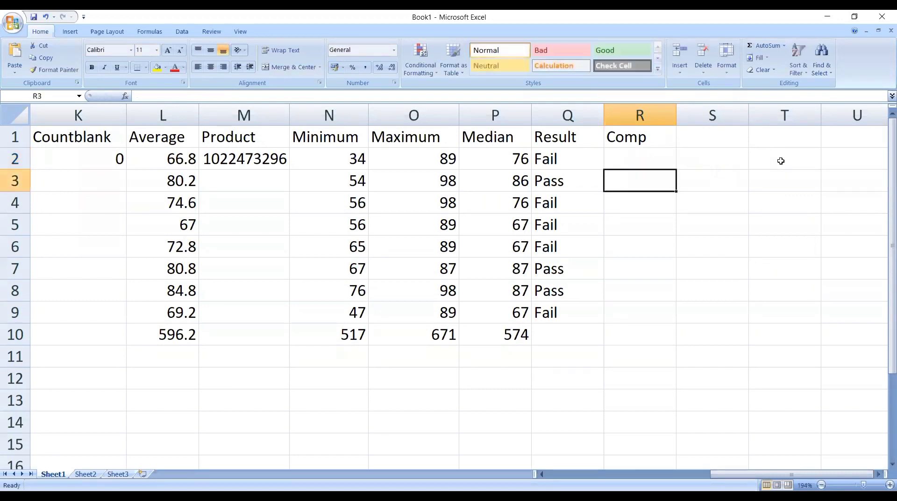
pyautogui.press('Up')
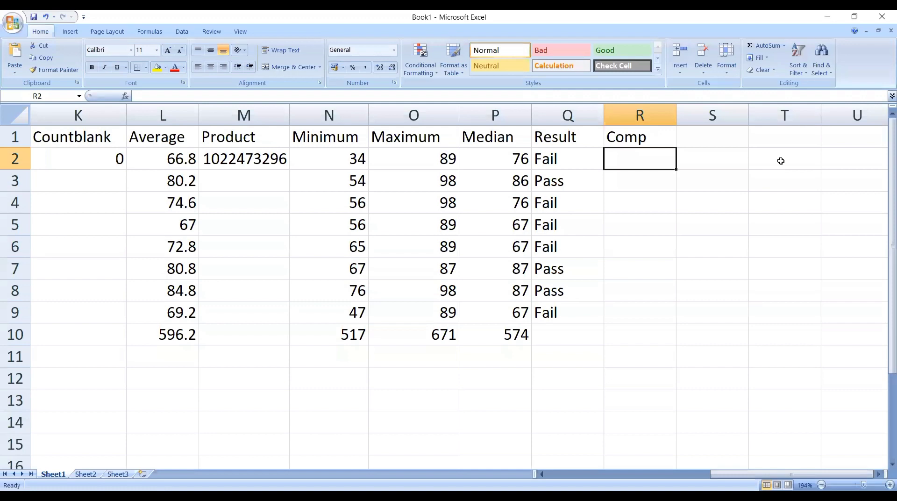
# Write a nested IF formula in R2 that returns "Pass" for G2>=400, "Comp" for G2>350 and "Fail" otherwise
pyautogui.write('=')
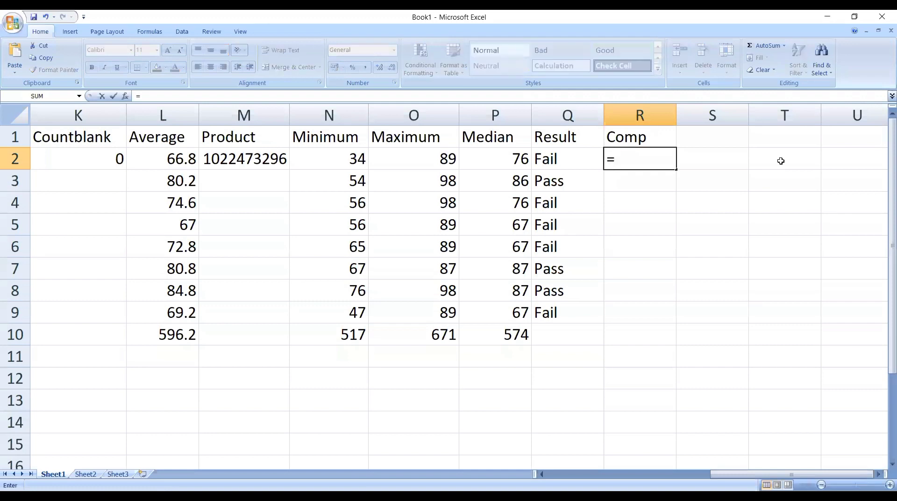
pyautogui.write('if(')
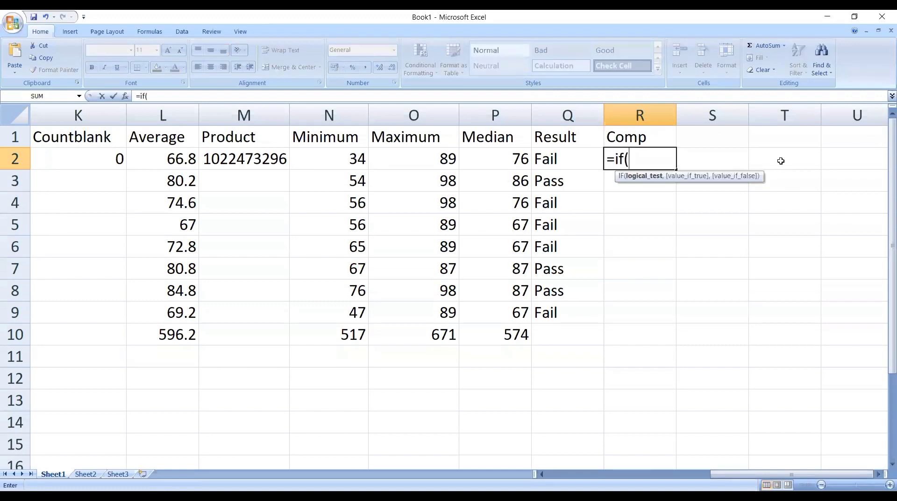
pyautogui.write('g2>=400')
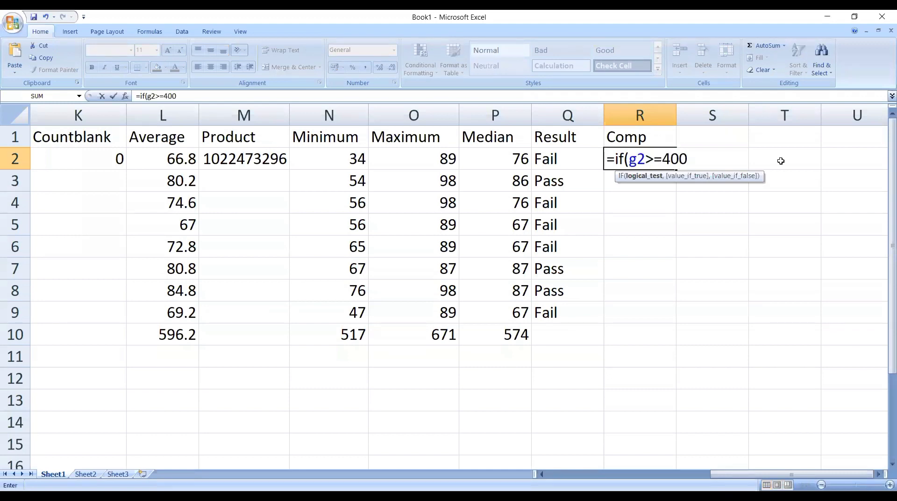
pyautogui.write(',"P')
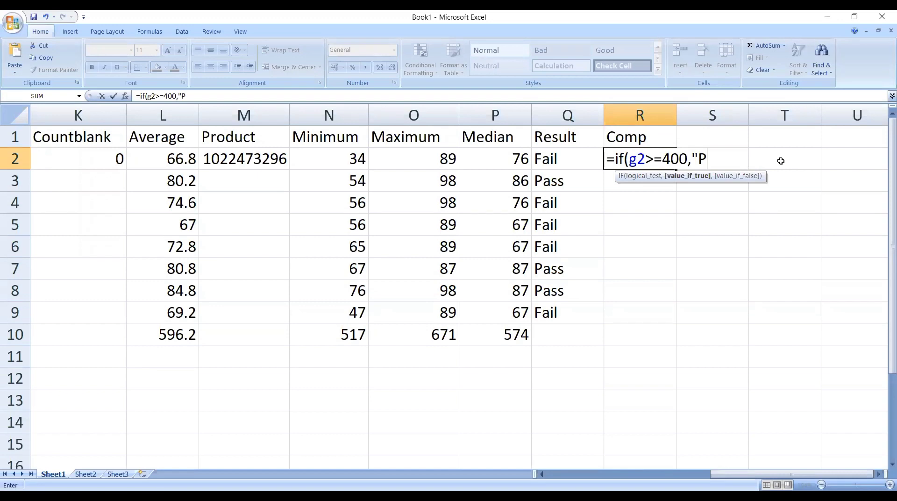
pyautogui.write('ass",if(g2>')
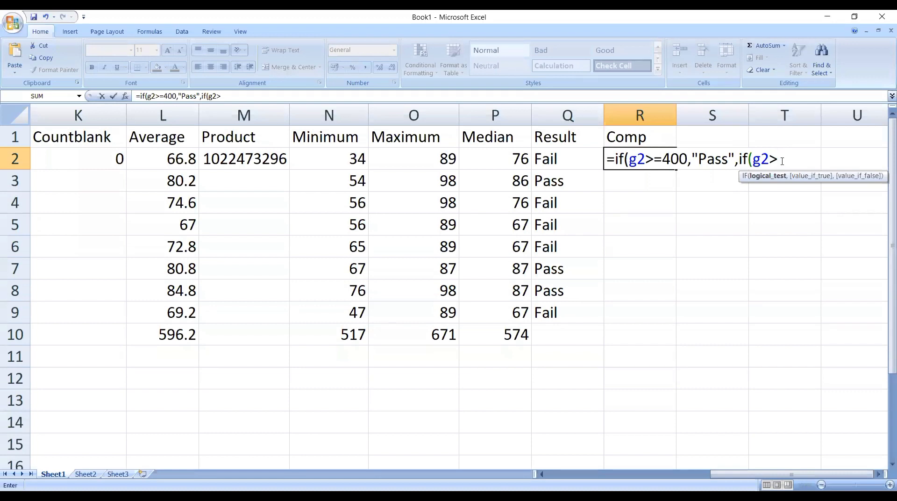
pyautogui.write('350,"')
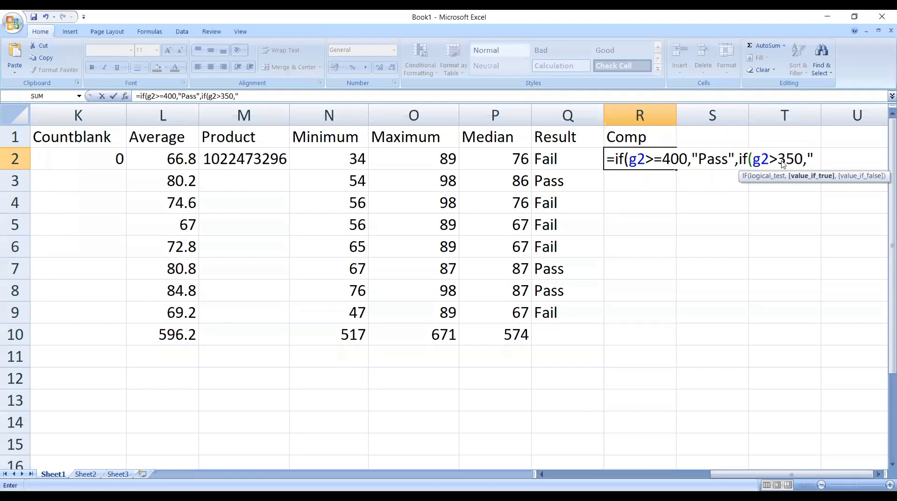
pyautogui.write('Vomp')
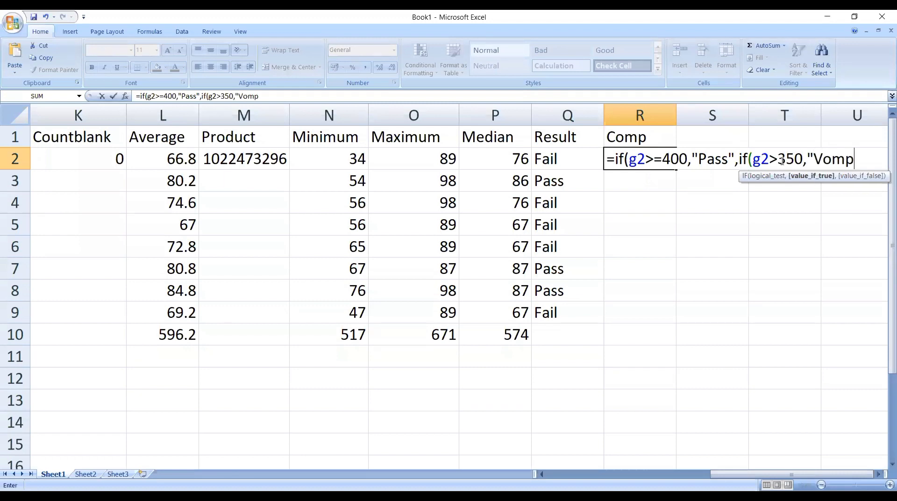
pyautogui.press('BackSpace')
pyautogui.press('BackSpace')
pyautogui.press('BackSpace')
pyautogui.press('BackSpace')
pyautogui.write('Comp","')
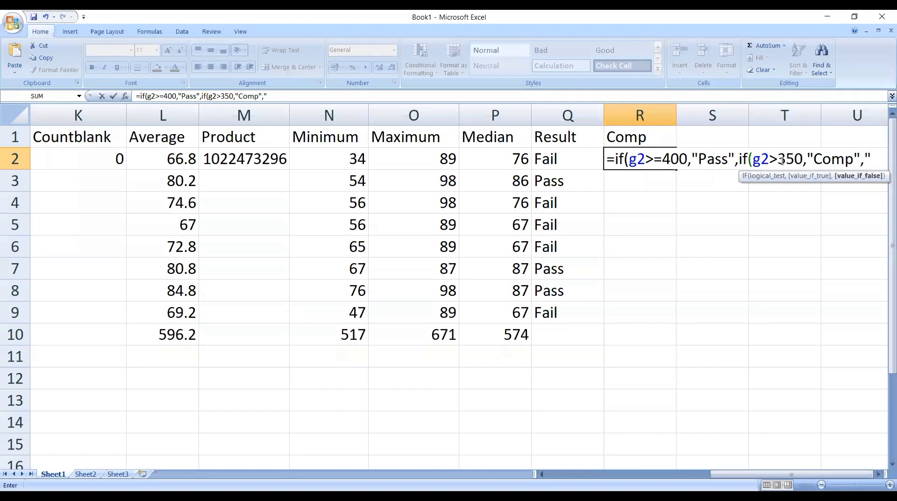
pyautogui.write('Gs')
pyautogui.press('BackSpace')
pyautogui.press('BackSpace')
pyautogui.write('il"')
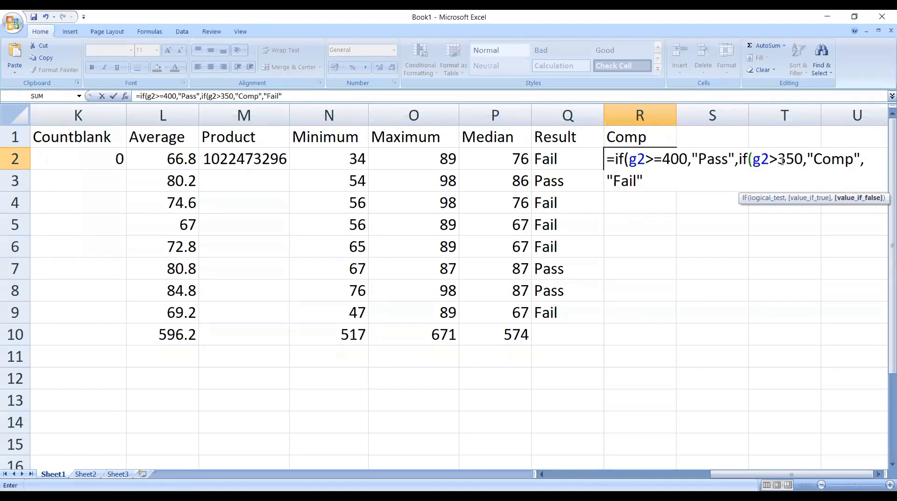
pyautogui.write('))')
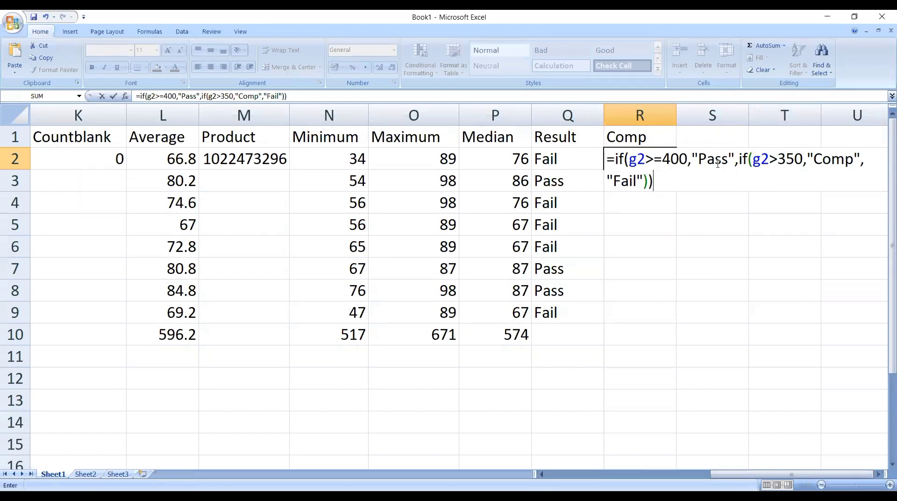
# Change the second condition of the R2 formula to G2>=350 and commit the formula
pyautogui.click(782, 159)
pyautogui.write('=')
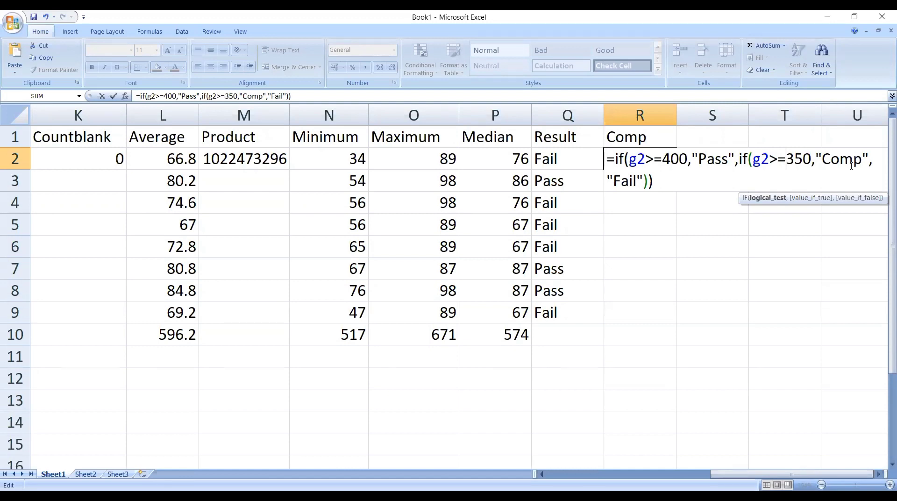
pyautogui.press('Return')
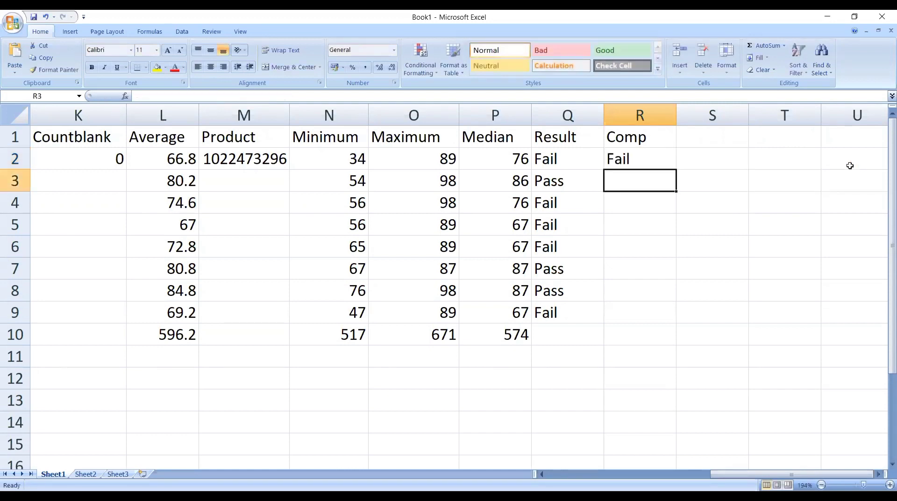
# Fill the nested IF formula from R2 down through R9
pyautogui.click(665, 154)
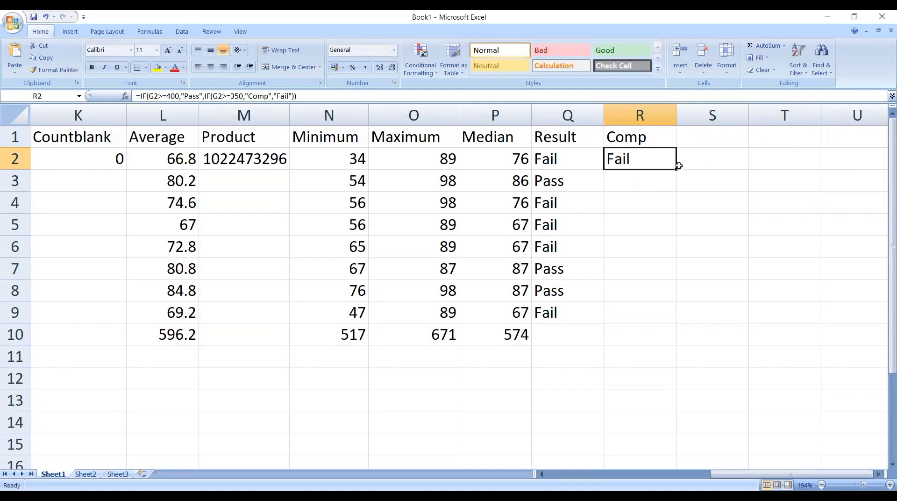
pyautogui.moveTo(679, 166); pyautogui.dragTo(664, 330)
# Check the formula and the Pass, Comp or Fail entry of each student in the Comp column
pyautogui.click(635, 184)
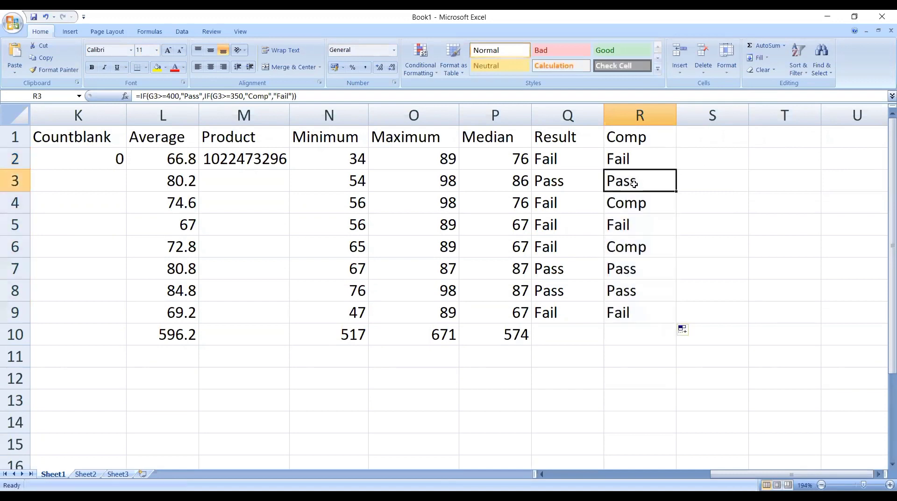
pyautogui.click(628, 205)
pyautogui.click(624, 217)
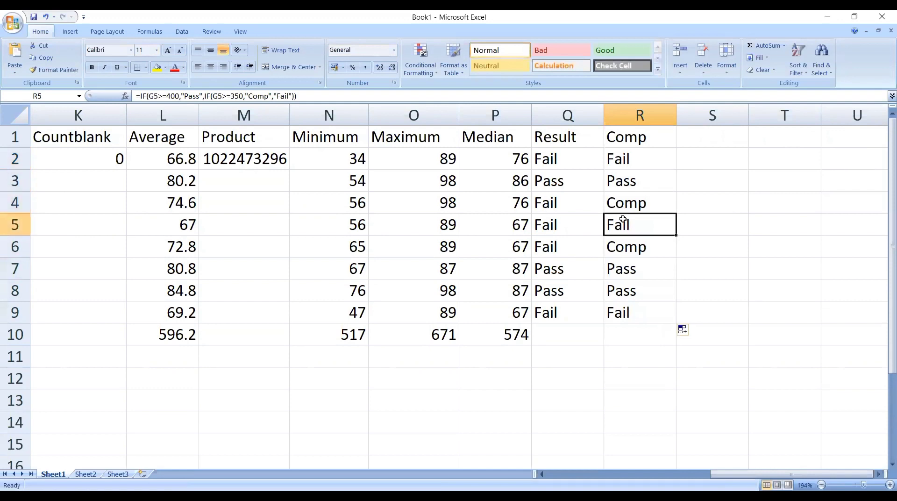
pyautogui.click(621, 245)
pyautogui.click(620, 268)
pyautogui.click(620, 289)
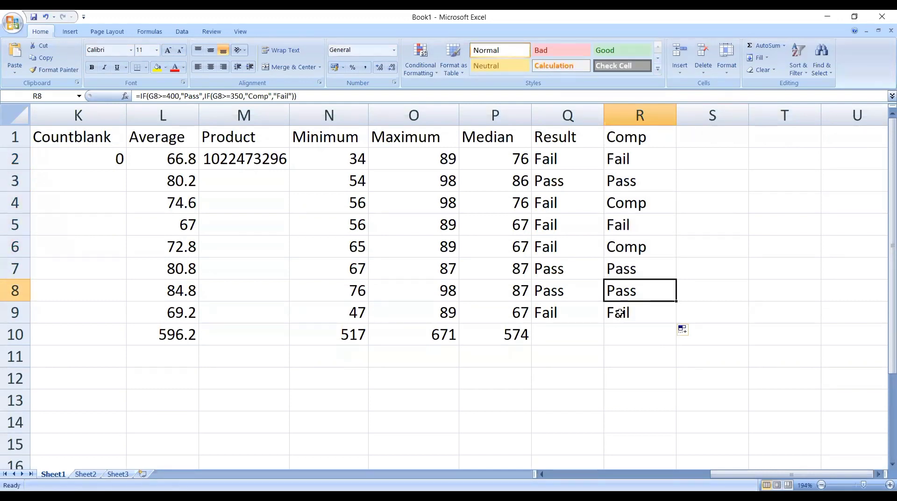
pyautogui.click(619, 313)
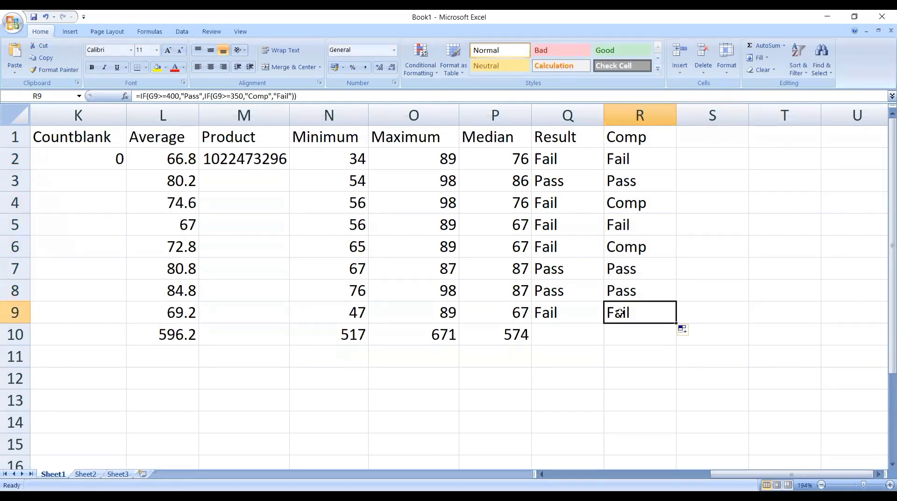
pyautogui.click(611, 152)
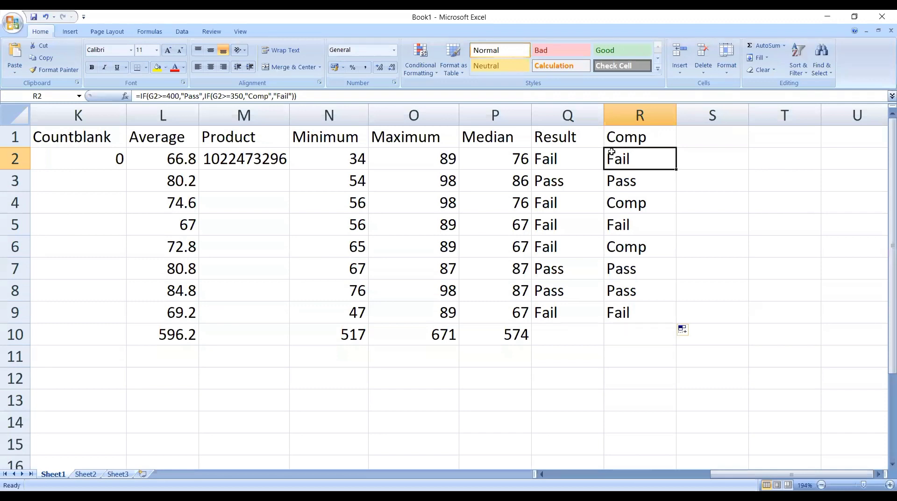
# Add the heading "Grade" in S1, beside the Comp column
pyautogui.press('Right')
pyautogui.press('Right')
pyautogui.press('Right')
pyautogui.press('Right')
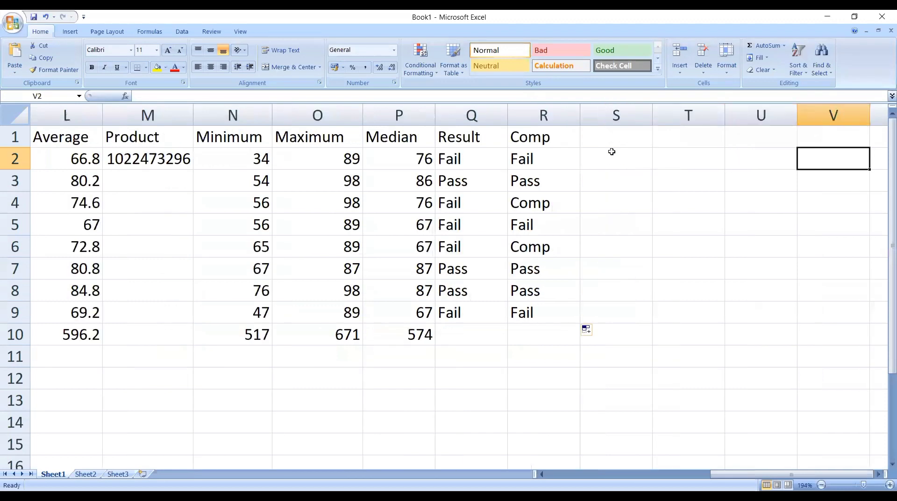
pyautogui.press('Left')
pyautogui.press('Left')
pyautogui.press('Left')
pyautogui.press('Up')
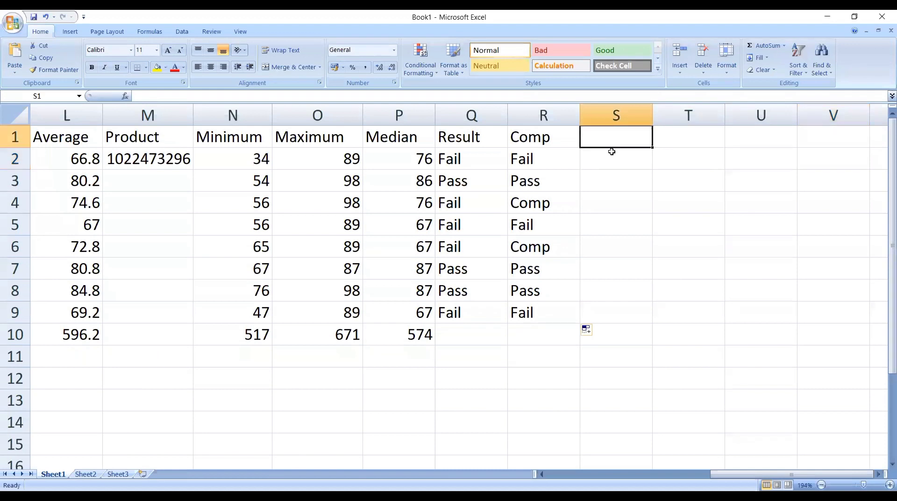
pyautogui.write('Grade')
pyautogui.press('Return')
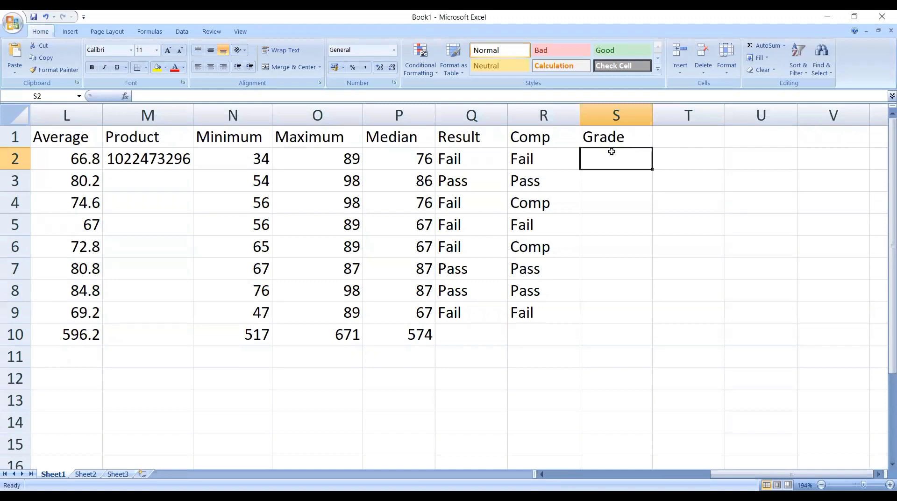
# Write a nested IF formula in S2 that returns "A" for G2>=400, "B" for G2>=350 and "Fail" otherwise
pyautogui.write('=')
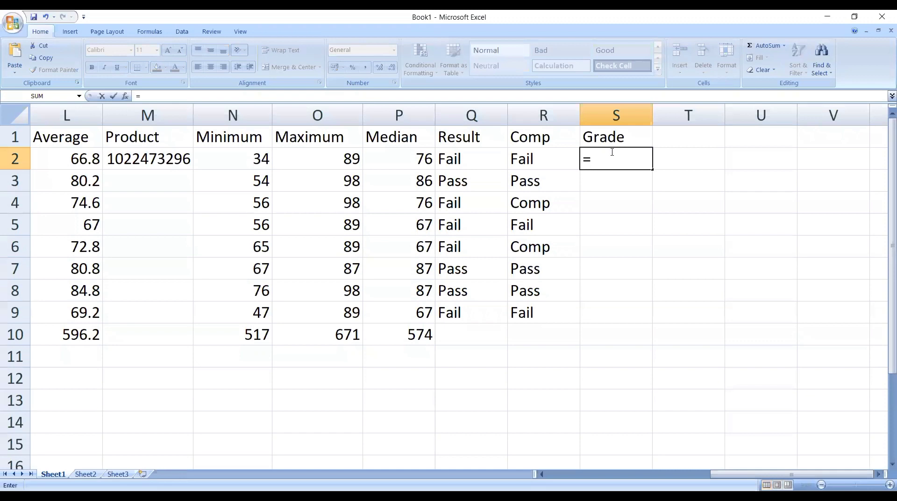
pyautogui.write('i')
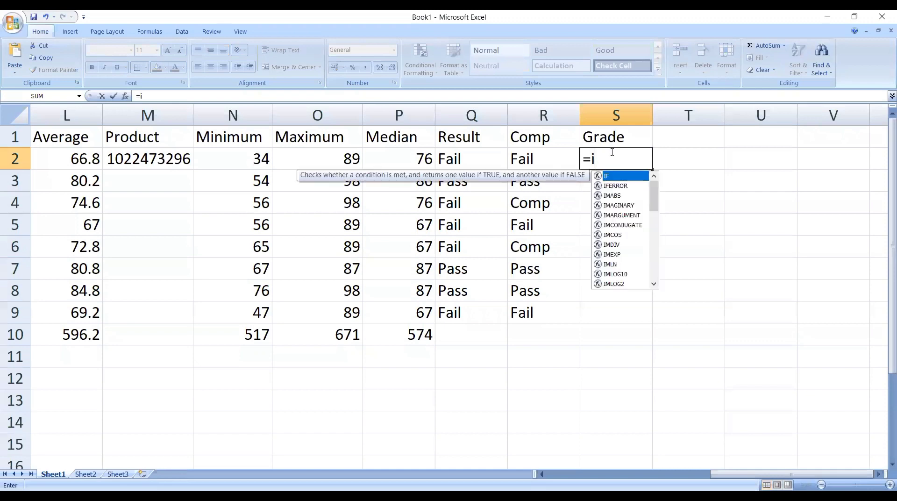
pyautogui.write('f(')
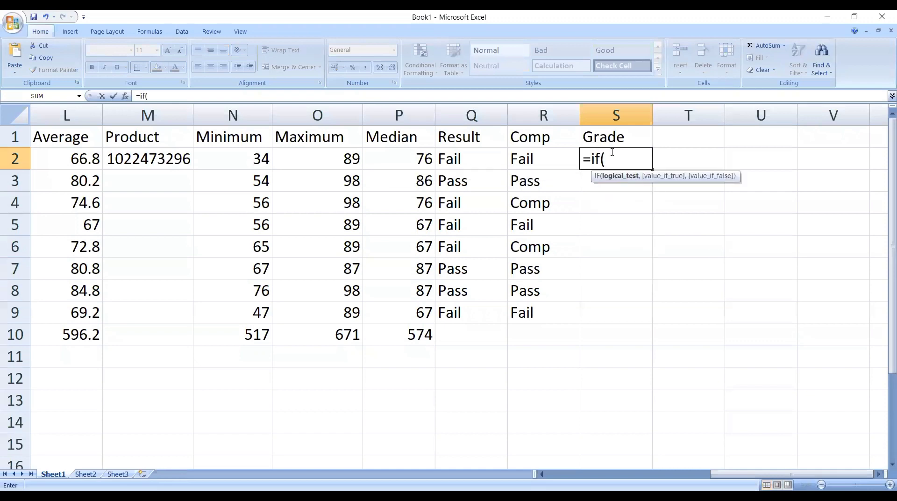
pyautogui.write('g2>=400')
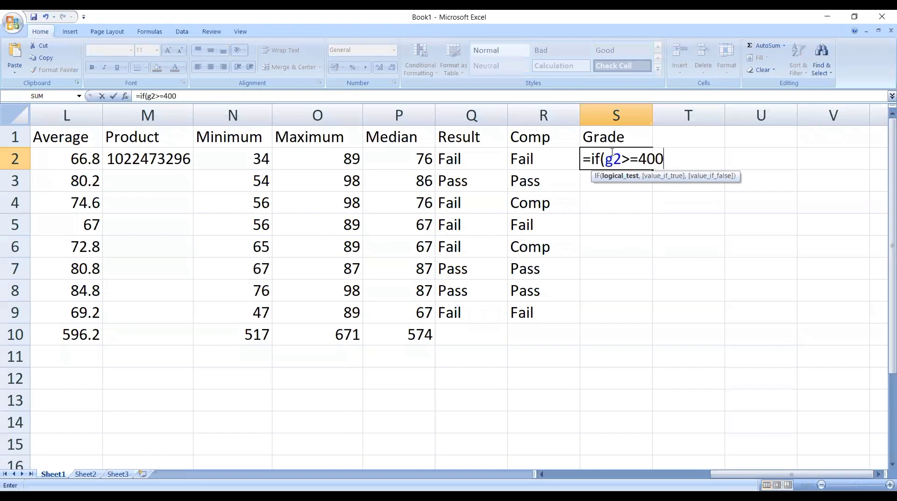
pyautogui.write(',"')
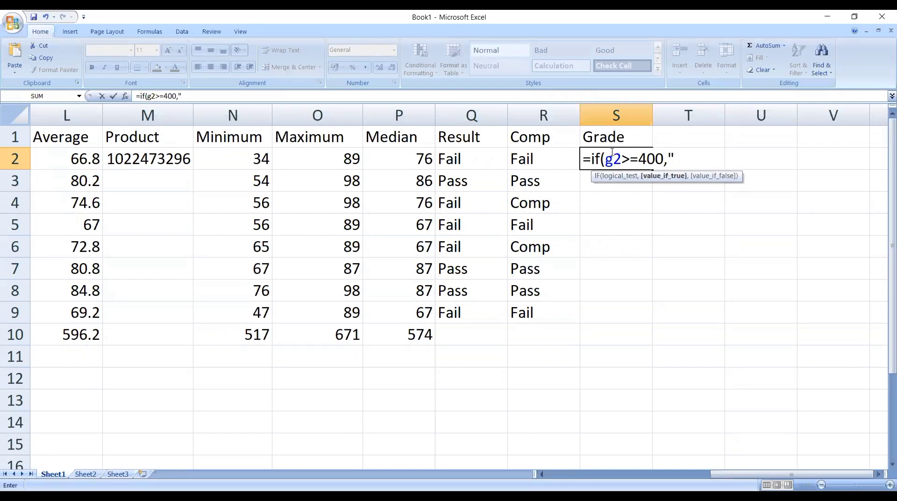
pyautogui.write('A",')
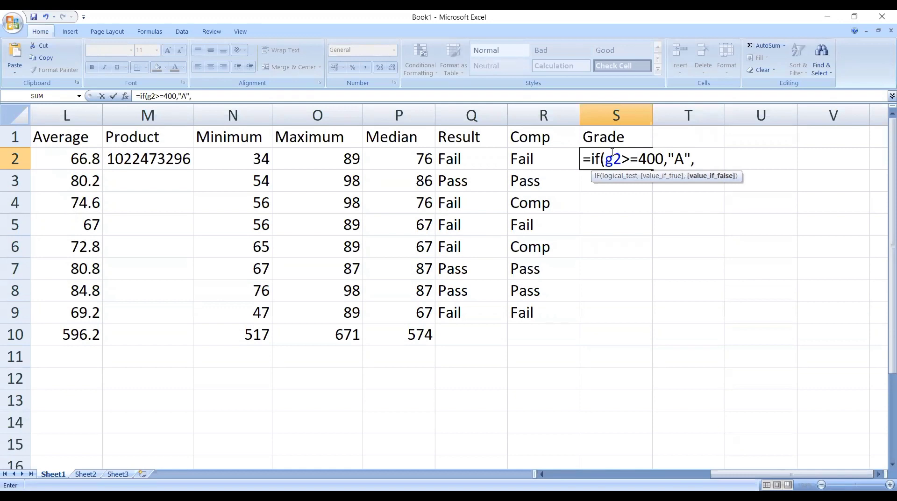
pyautogui.write('if(')
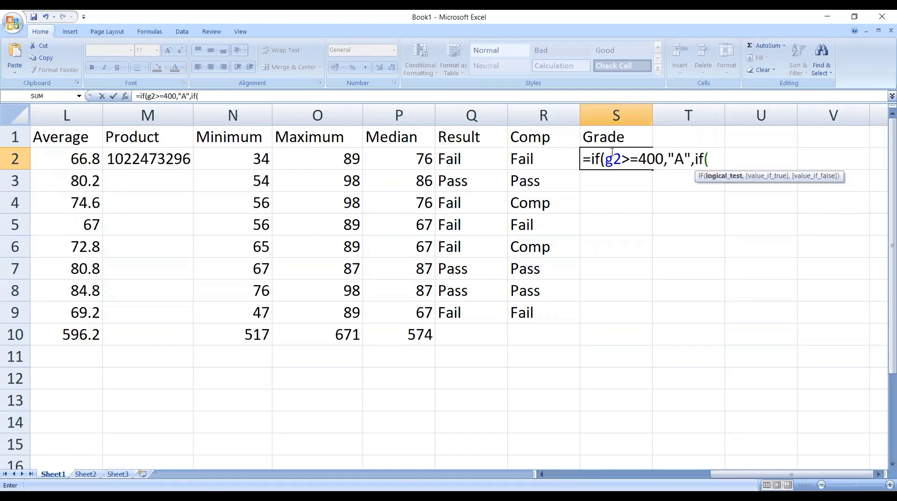
pyautogui.write('g2>=350')
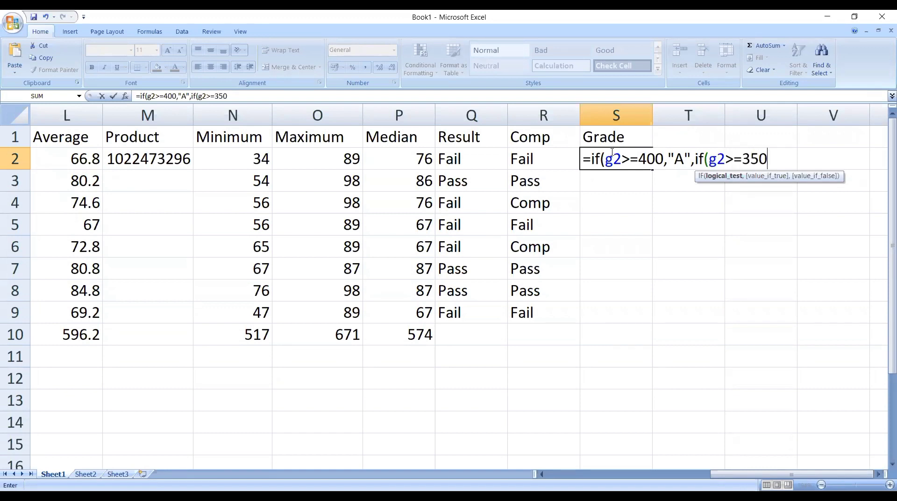
pyautogui.write(',"')
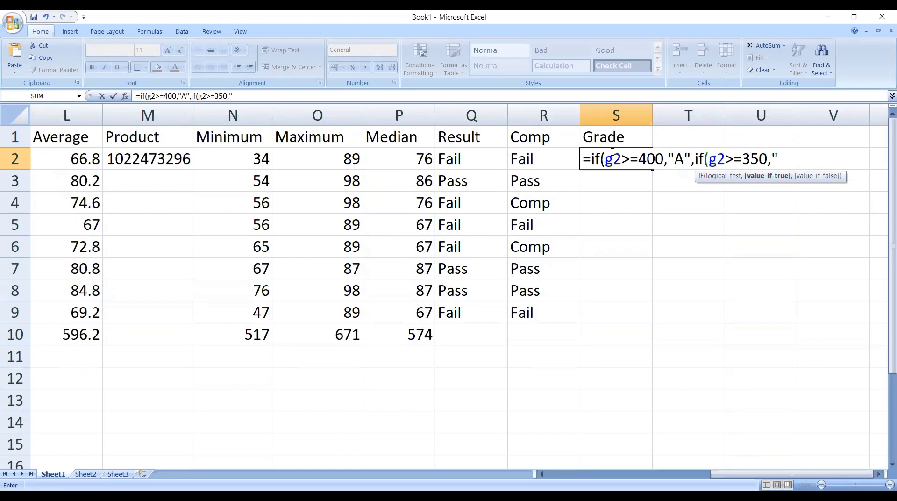
pyautogui.write('B","Fail')
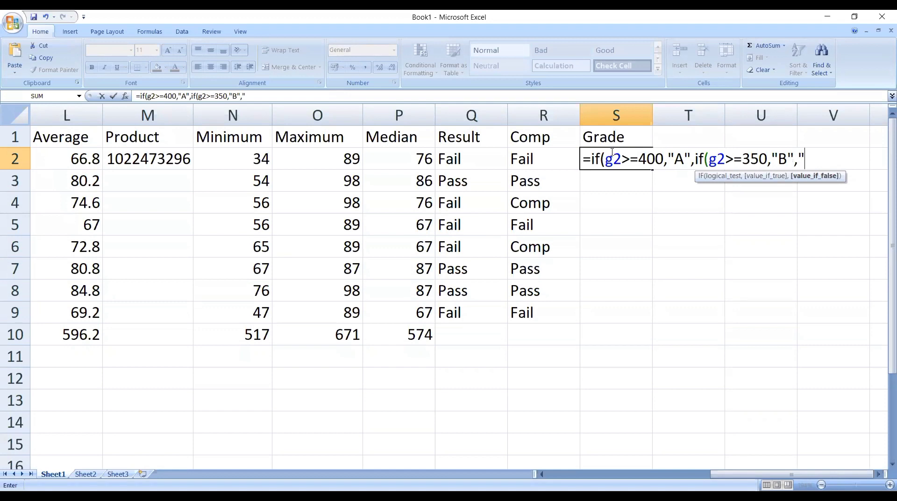
pyautogui.write('"))')
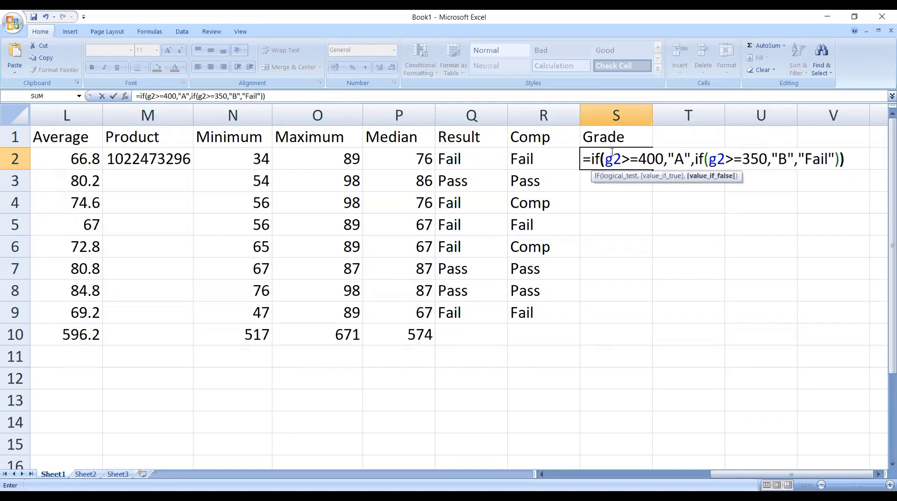
# Replace the fallback value in the S2 grade formula with "C" and commit the formula
pyautogui.click(830, 157)
pyautogui.press('BackSpace')
pyautogui.press('BackSpace')
pyautogui.press('BackSpace')
pyautogui.press('BackSpace')
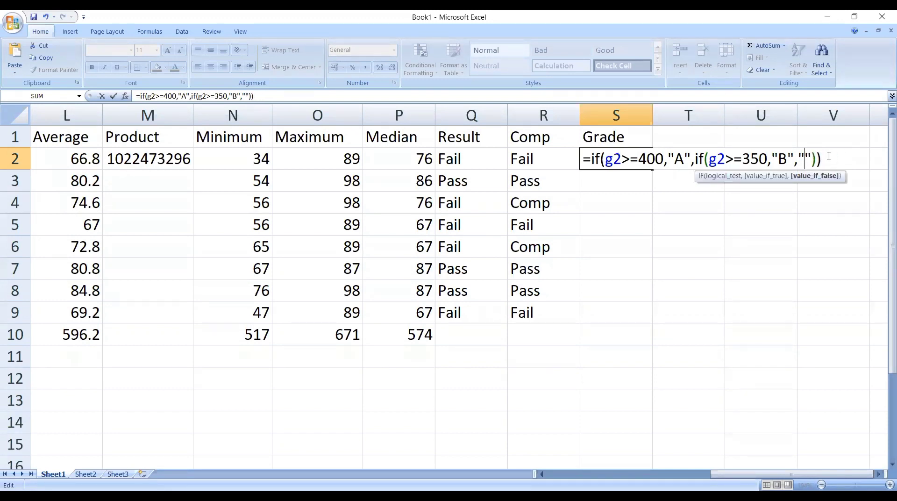
pyautogui.write('C')
pyautogui.press('Return')
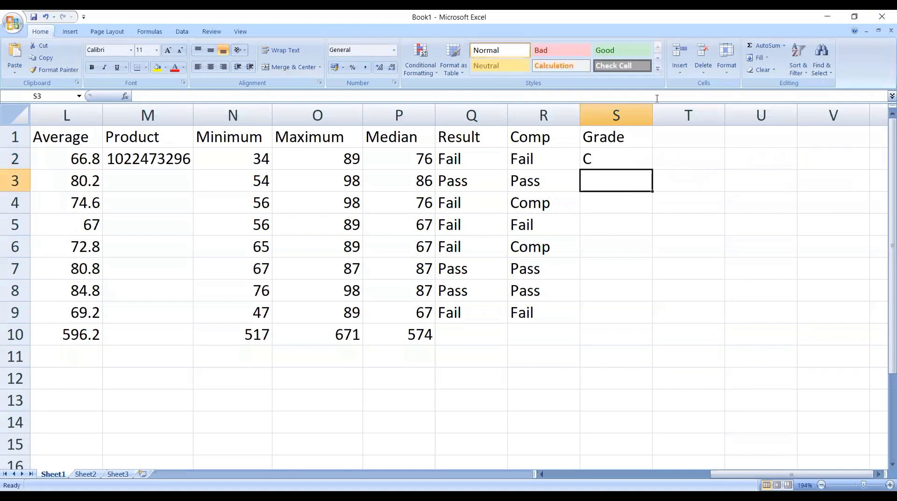
# Copy the grade formula from S2 down through S9 and check it against the neighbouring Comp entries
pyautogui.click(605, 157)
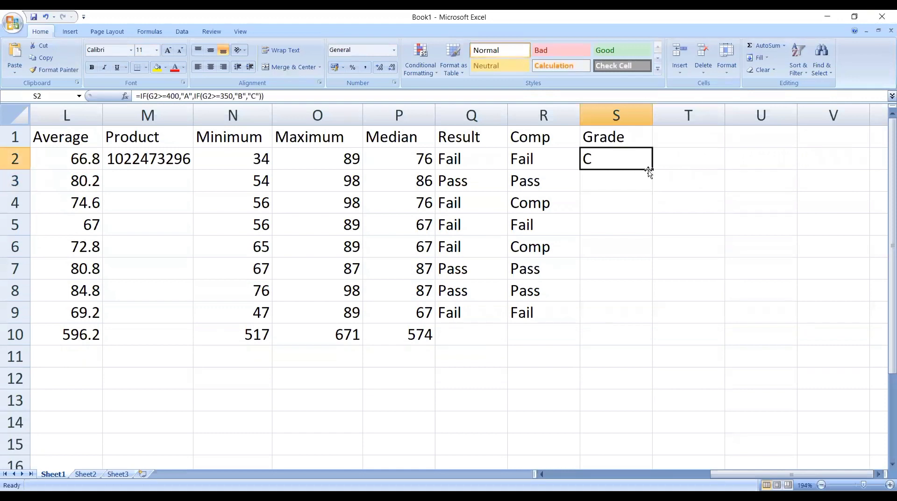
pyautogui.moveTo(654, 171); pyautogui.dragTo(619, 322)
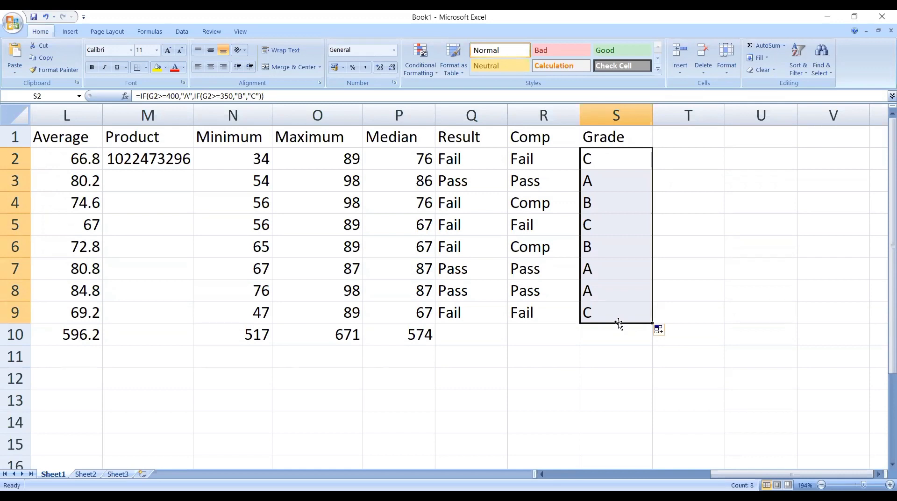
pyautogui.click(473, 260)
pyautogui.click(554, 237)
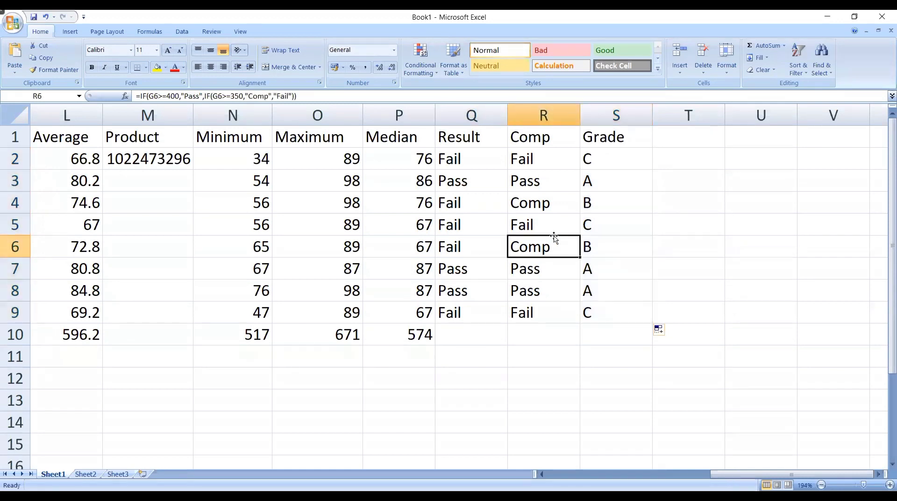
pyautogui.click(615, 228)
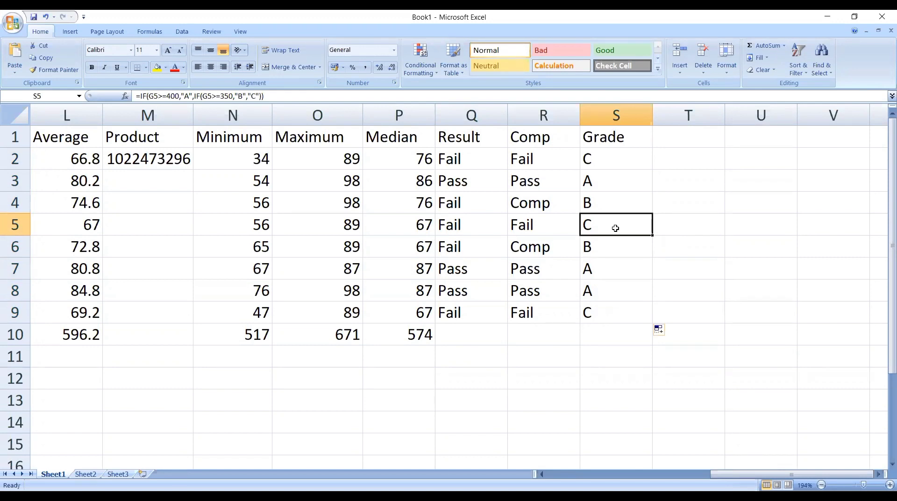
# Review the marks sheet's header row from Name in A1 across all the formula columns to Grade in S1
pyautogui.press('Right')
pyautogui.press('Right')
pyautogui.press('Left')
pyautogui.press('Left')
pyautogui.press('Left')
pyautogui.press('Left')
pyautogui.press('Left')
pyautogui.press('Left')
pyautogui.press('Left')
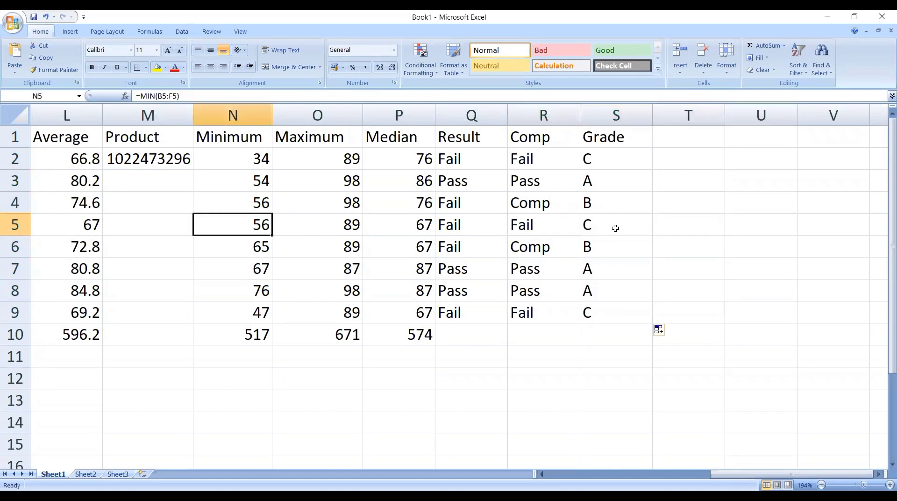
pyautogui.press('Left')
pyautogui.press('Left')
pyautogui.press('Left')
pyautogui.press('Left')
pyautogui.press('Left')
pyautogui.press('Left')
pyautogui.press('Left')
pyautogui.press('Left')
pyautogui.press('Left')
pyautogui.press('Left')
pyautogui.press('Left')
pyautogui.press('Left')
pyautogui.press('Left')
pyautogui.press('Up')
pyautogui.press('Up')
pyautogui.press('Up')
pyautogui.press('Up')
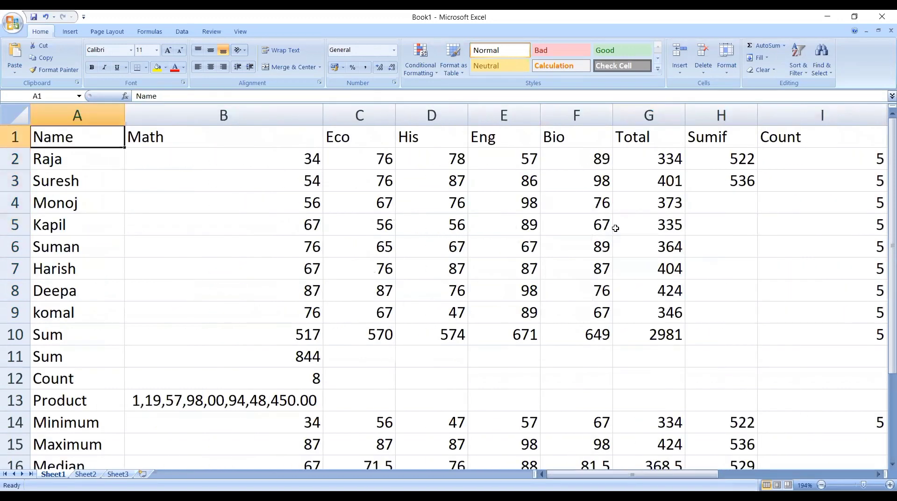
pyautogui.press('Right')
pyautogui.press('Right')
pyautogui.press('Right')
pyautogui.press('Right')
pyautogui.press('Right')
pyautogui.press('Right')
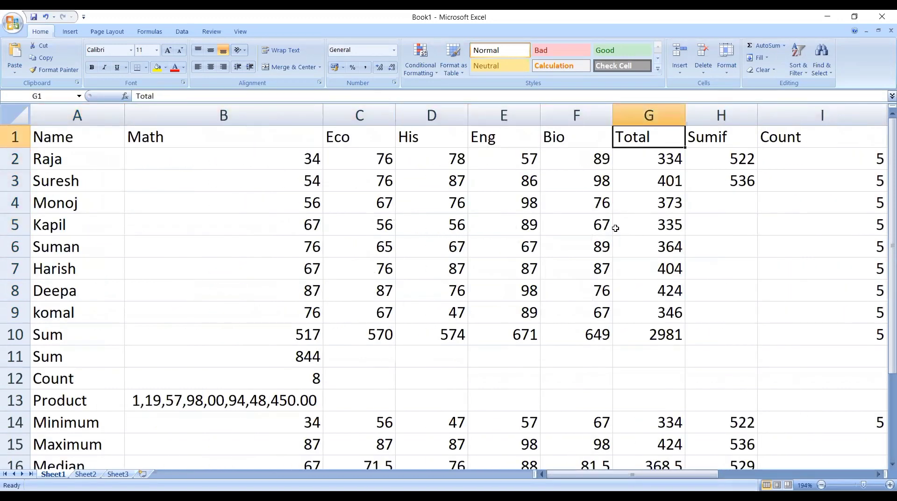
pyautogui.press('Right')
pyautogui.press('Right')
pyautogui.press('Right')
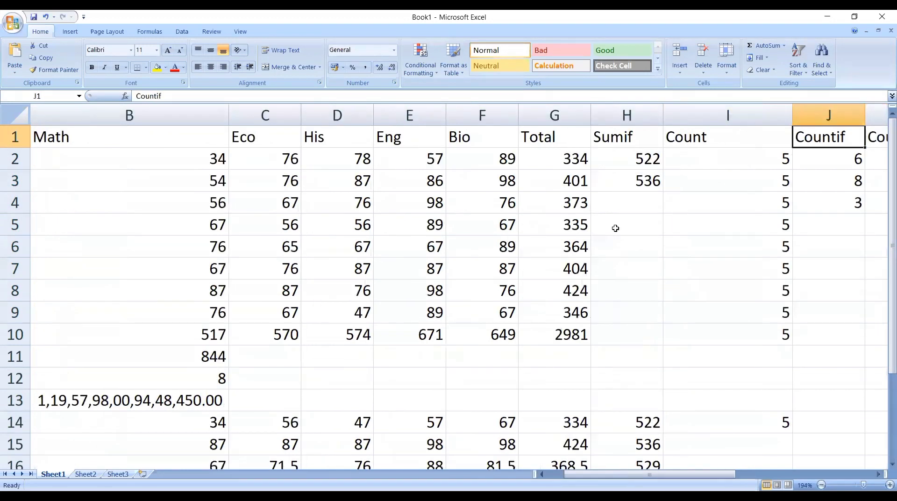
pyautogui.press('Right')
pyautogui.press('Right')
pyautogui.press('Right')
pyautogui.press('Right')
pyautogui.press('Right')
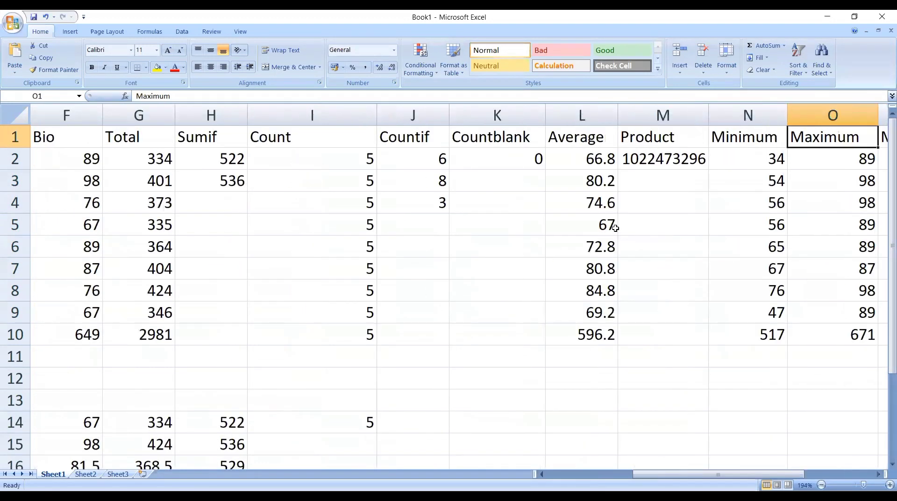
pyautogui.press('Right')
pyautogui.press('Right')
pyautogui.press('Right')
pyautogui.press('Right')
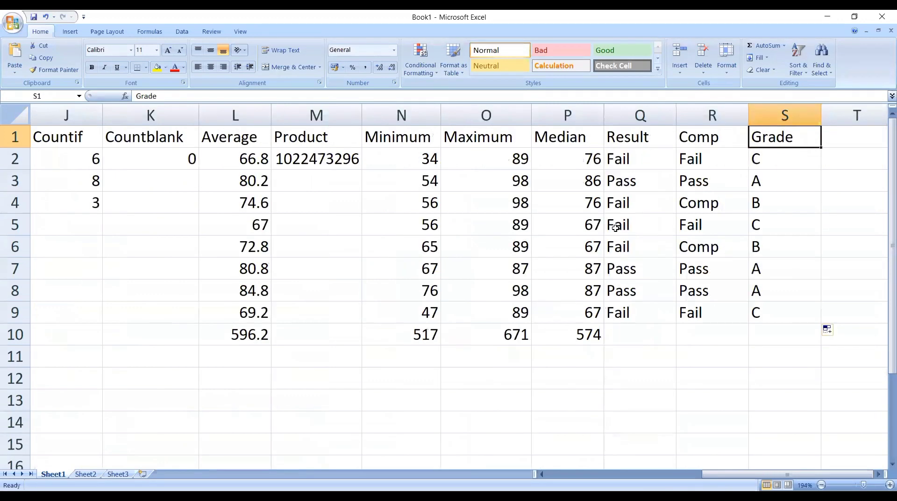
pyautogui.press('Left')
pyautogui.press('Left')
pyautogui.press('Left')
pyautogui.press('Left')
pyautogui.press('Left')
pyautogui.press('Left')
pyautogui.press('Left')
pyautogui.press('Left')
pyautogui.press('Left')
pyautogui.press('Left')
pyautogui.press('Left')
pyautogui.press('Left')
pyautogui.press('Left')
pyautogui.press('Left')
pyautogui.press('Left')
pyautogui.press('Left')
pyautogui.press('Left')
pyautogui.press('Left')
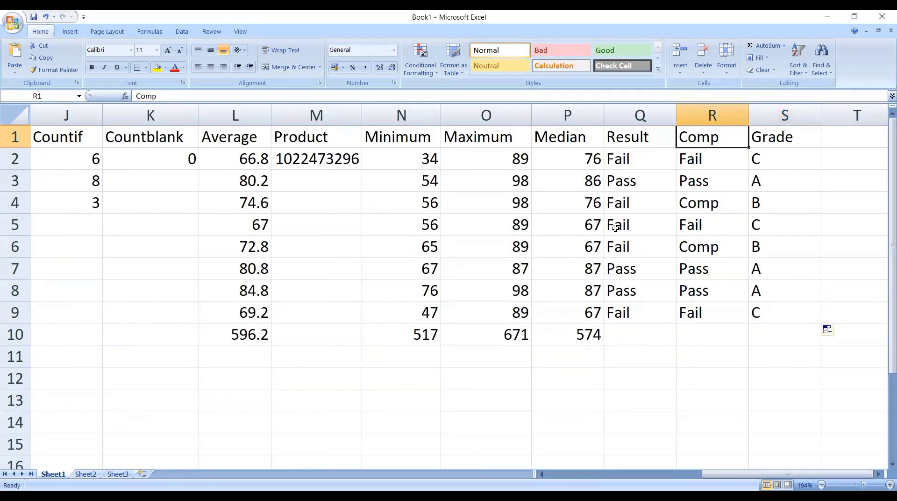
pyautogui.press('Right')
pyautogui.press('Right')
pyautogui.press('Right')
pyautogui.press('Right')
pyautogui.press('Right')
pyautogui.press('Right')
pyautogui.press('Right')
pyautogui.press('Right')
pyautogui.press('Right')
pyautogui.press('Right')
pyautogui.press('Right')
pyautogui.press('Right')
pyautogui.press('Right')
pyautogui.press('Right')
pyautogui.press('Right')
pyautogui.press('Right')
pyautogui.press('Right')
pyautogui.press('Right')
pyautogui.press('Right')
pyautogui.press('Right')
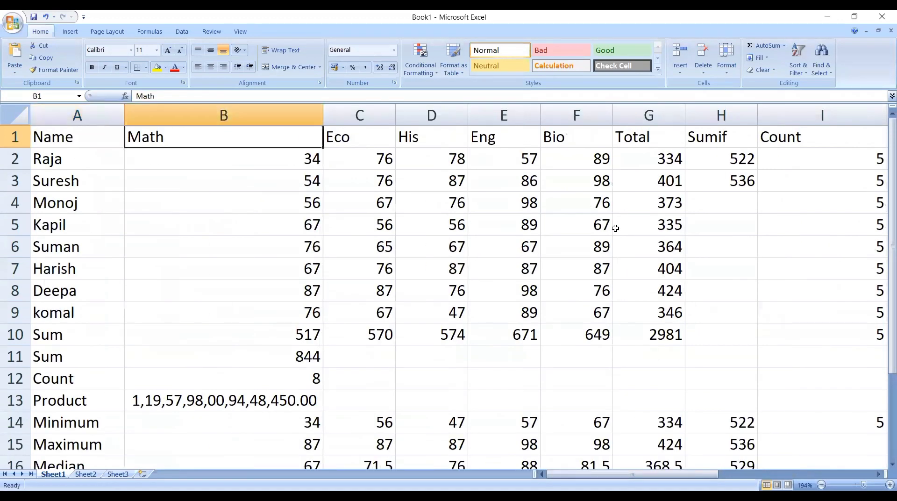
pyautogui.press('Right')
pyautogui.press('Right')
pyautogui.press('Right')
pyautogui.press('Right')
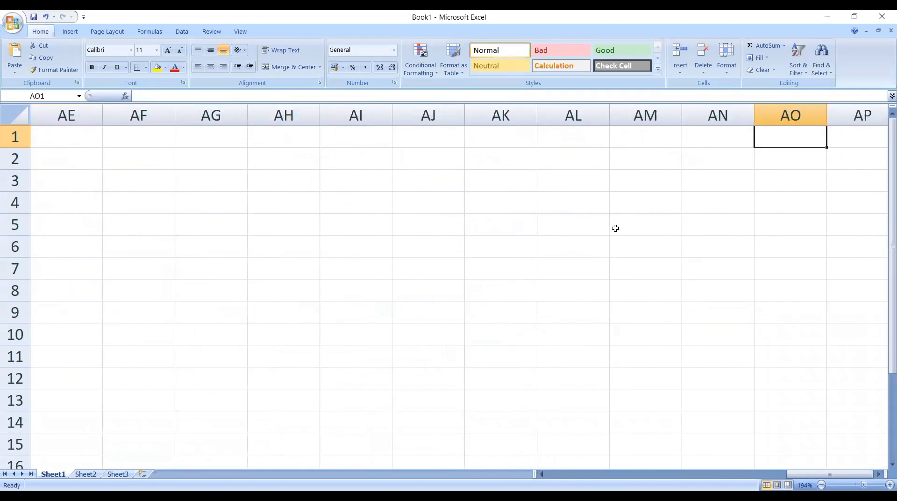
pyautogui.press('Left')
pyautogui.press('Left')
pyautogui.press('Left')
pyautogui.press('Left')
pyautogui.press('Left')
pyautogui.press('Left')
pyautogui.press('Left')
pyautogui.press('Left')
pyautogui.press('Left')
pyautogui.press('Left')
pyautogui.press('Left')
pyautogui.press('Left')
pyautogui.press('Left')
pyautogui.press('Left')
pyautogui.press('Left')
pyautogui.press('Left')
pyautogui.press('Left')
pyautogui.press('Left')
pyautogui.press('Left')
pyautogui.press('Left')
pyautogui.press('Left')
pyautogui.press('Left')
pyautogui.press('Left')
pyautogui.press('Left')
pyautogui.press('Left')
pyautogui.press('Left')
pyautogui.press('Left')
pyautogui.press('Left')
pyautogui.press('Left')
pyautogui.press('Left')
pyautogui.press('Left')
pyautogui.press('Left')
pyautogui.press('Left')
pyautogui.press('Left')
pyautogui.press('Left')
pyautogui.press('Left')
pyautogui.press('Left')
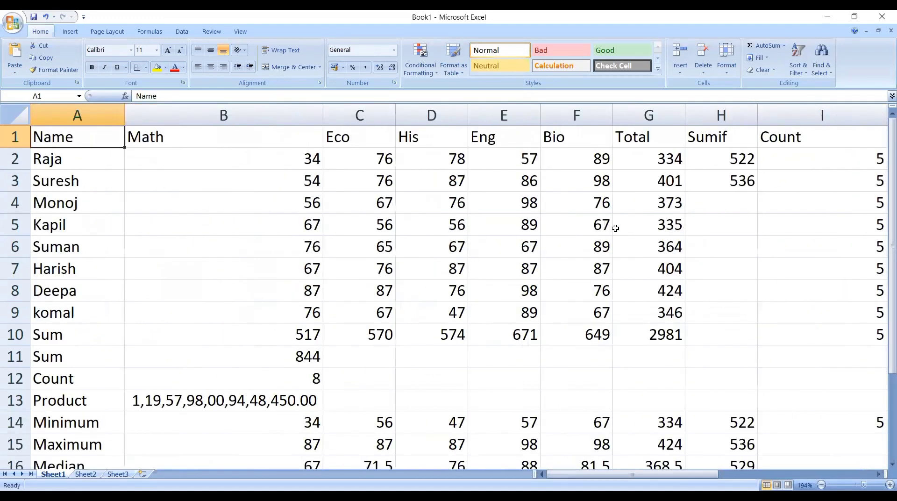